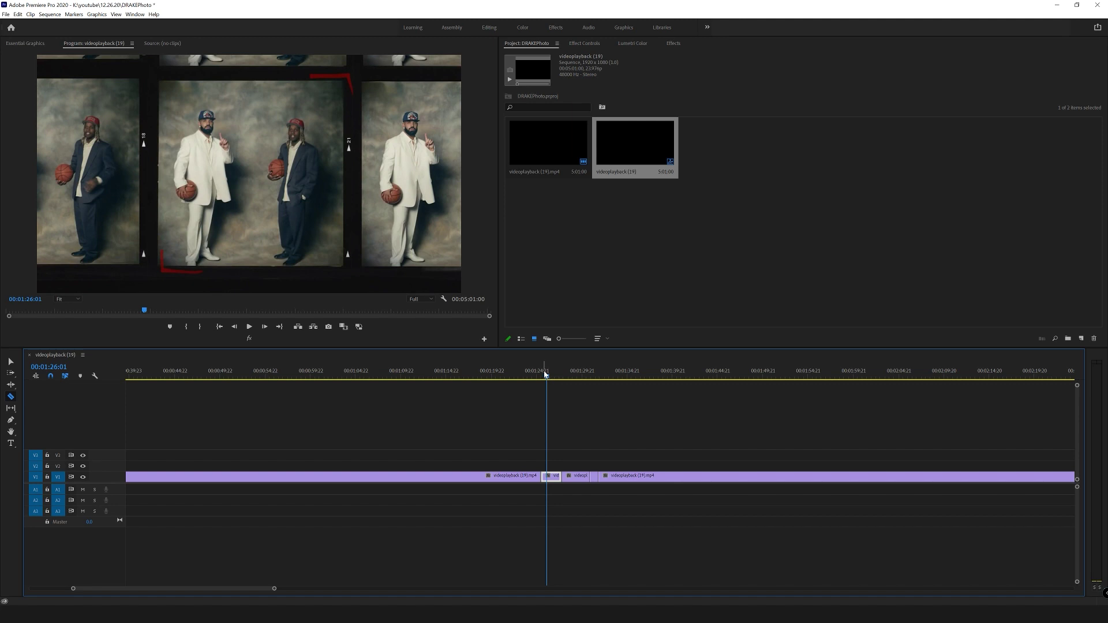
# Play the sequence through the film-strip photo section, and return the playhead to 00:01:26:08.
pyautogui.press('space')
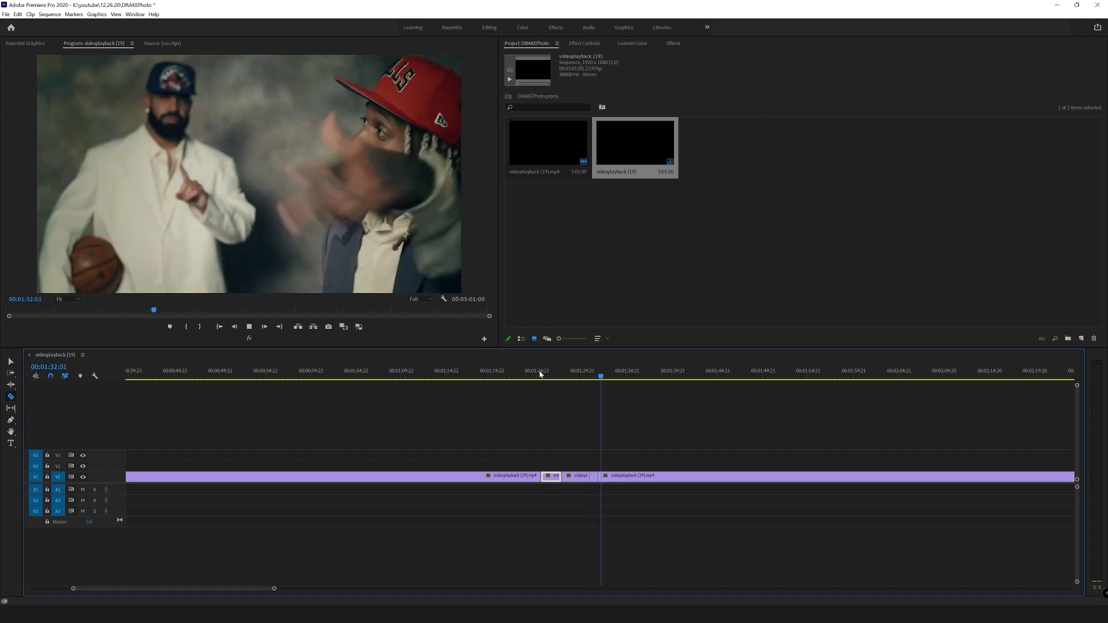
pyautogui.moveTo(539, 374)
pyautogui.mouseDown()
pyautogui.moveTo(522, 375)
pyautogui.moveTo(548, 375)
pyautogui.mouseUp()
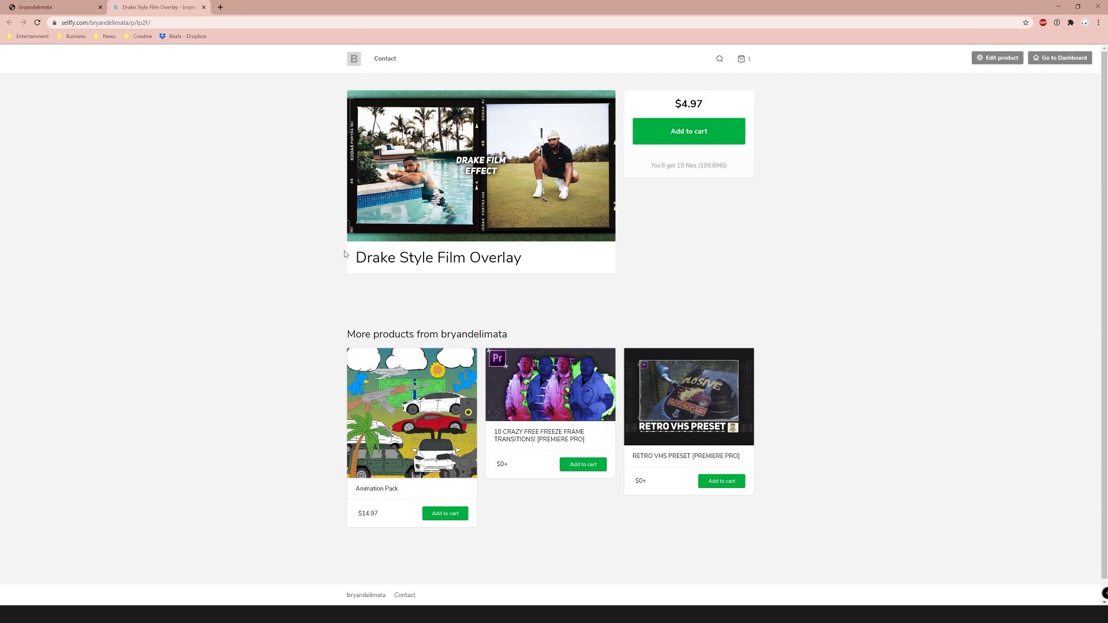
# Highlight the Drake Style Film Overlay title on its product page in the browser, and minimize the window.
pyautogui.moveTo(345, 254); pyautogui.dragTo(538, 263)
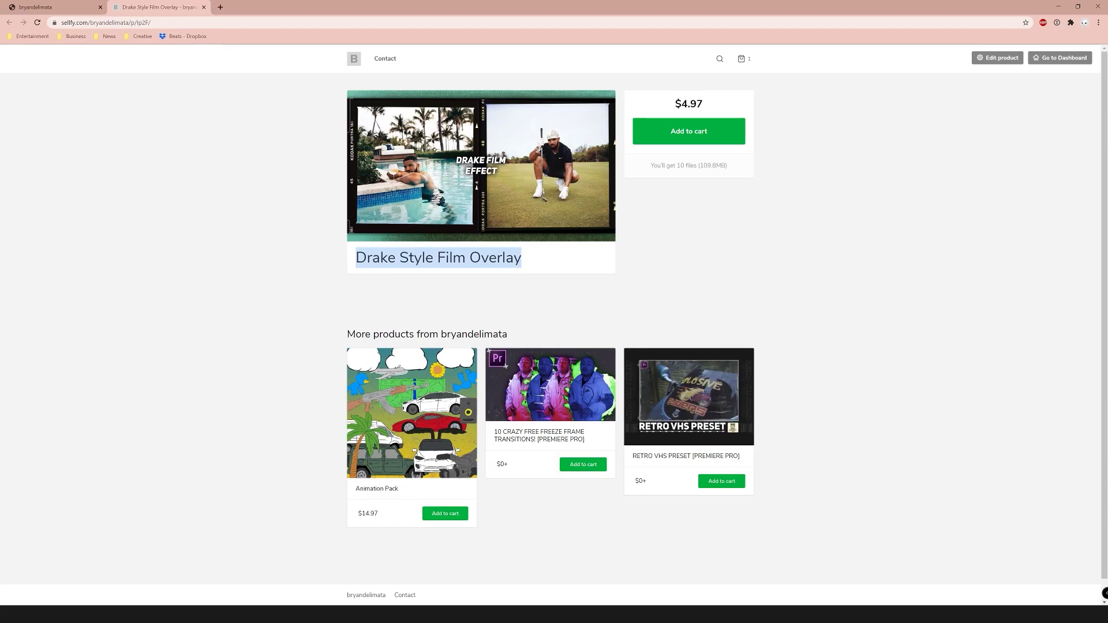
pyautogui.click(1059, 6)
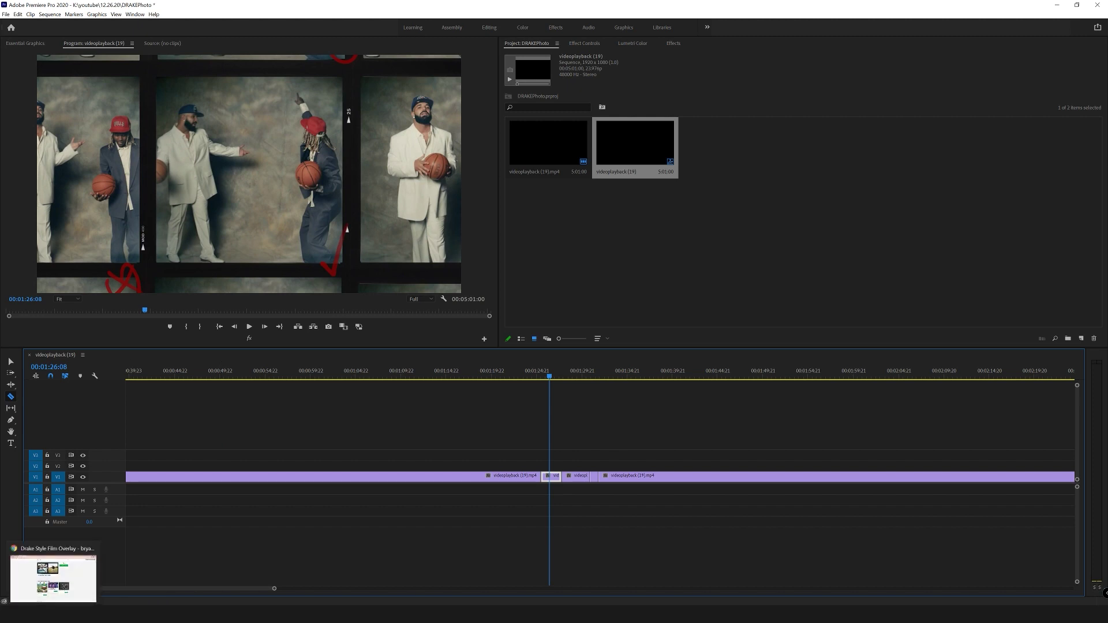
# Switch to the store's home page in the browser and check the Ultimate Texture Bundle's price at 4k and HD resolution.
pyautogui.click(52, 615)
pyautogui.click(94, 5)
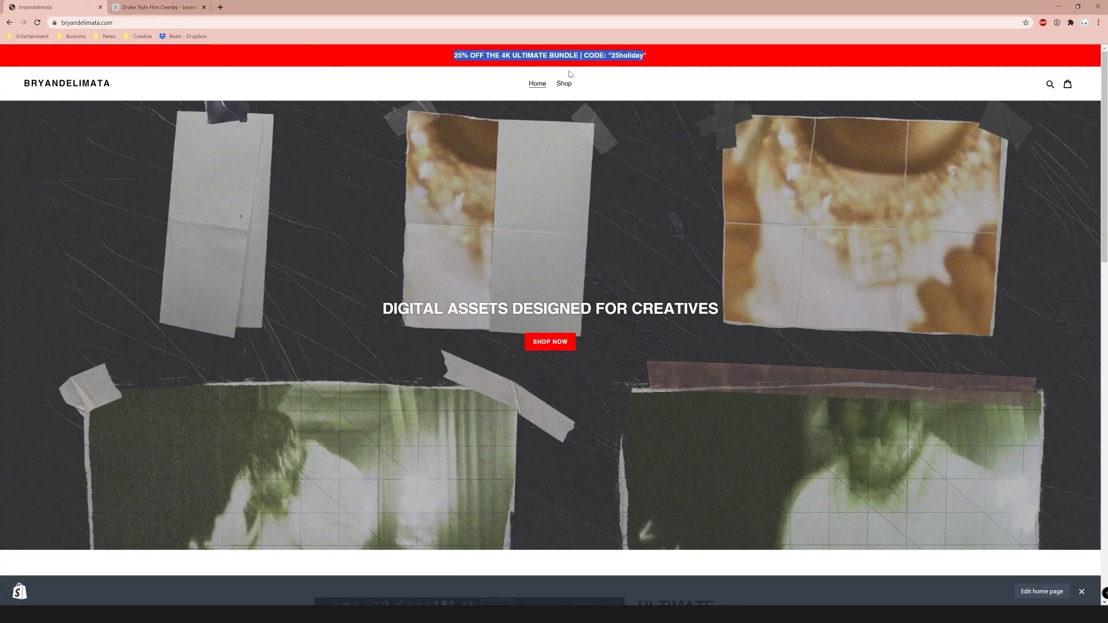
pyautogui.scroll(-4, 517, 91)
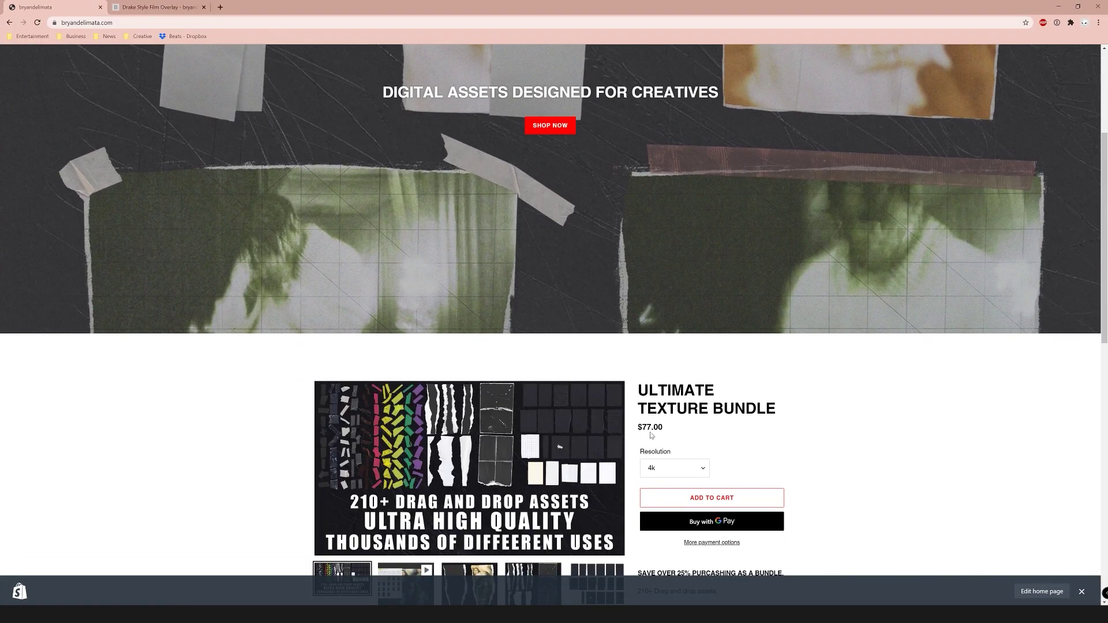
pyautogui.scroll(-2, 664, 384)
pyautogui.click(664, 382)
pyautogui.moveTo(633, 343); pyautogui.dragTo(697, 340)
pyautogui.click(681, 381)
pyautogui.click(667, 402)
pyautogui.moveTo(635, 342); pyautogui.dragTo(664, 341)
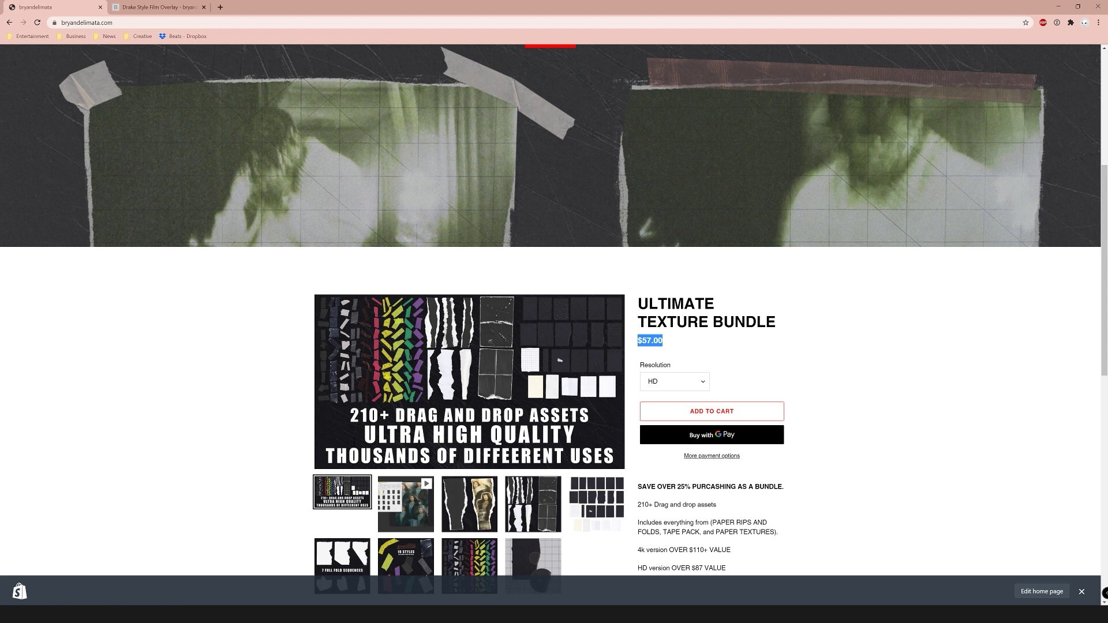
pyautogui.click(681, 344)
# Look over the popular products and open the Ultimate Bundle Sample Pack page from the shop's product list.
pyautogui.scroll(-6, 685, 347)
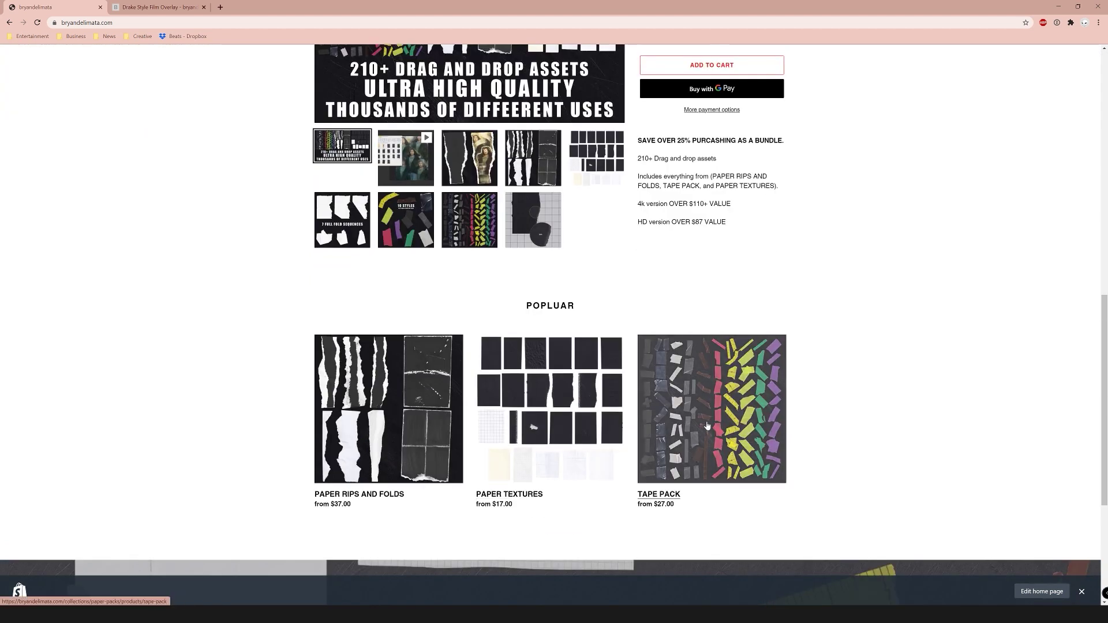
pyautogui.scroll(11, 800, 437)
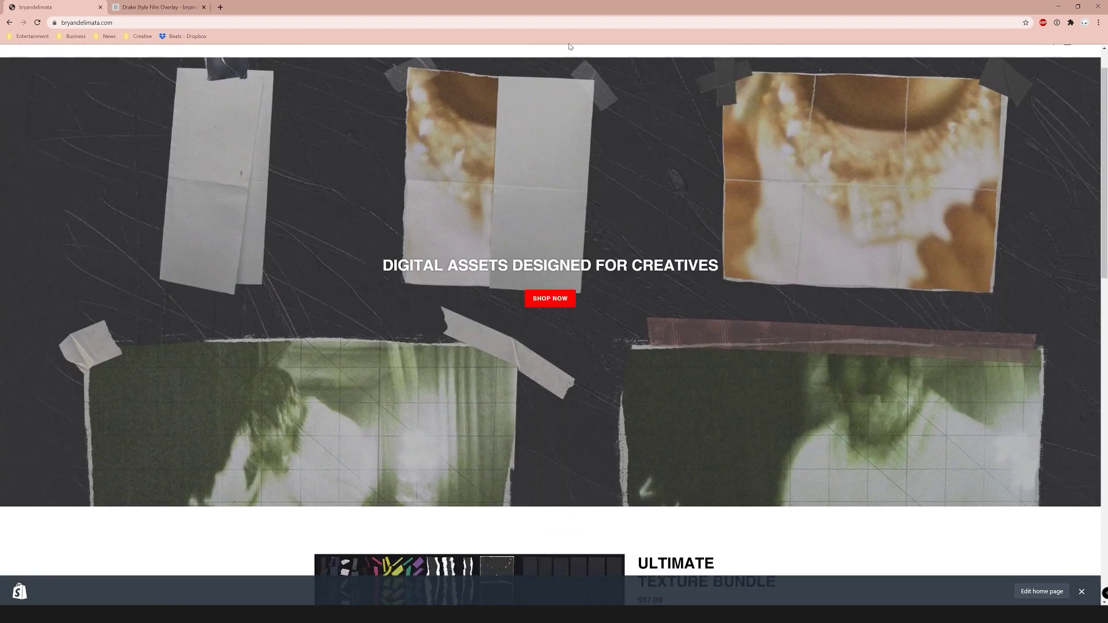
pyautogui.click(570, 89)
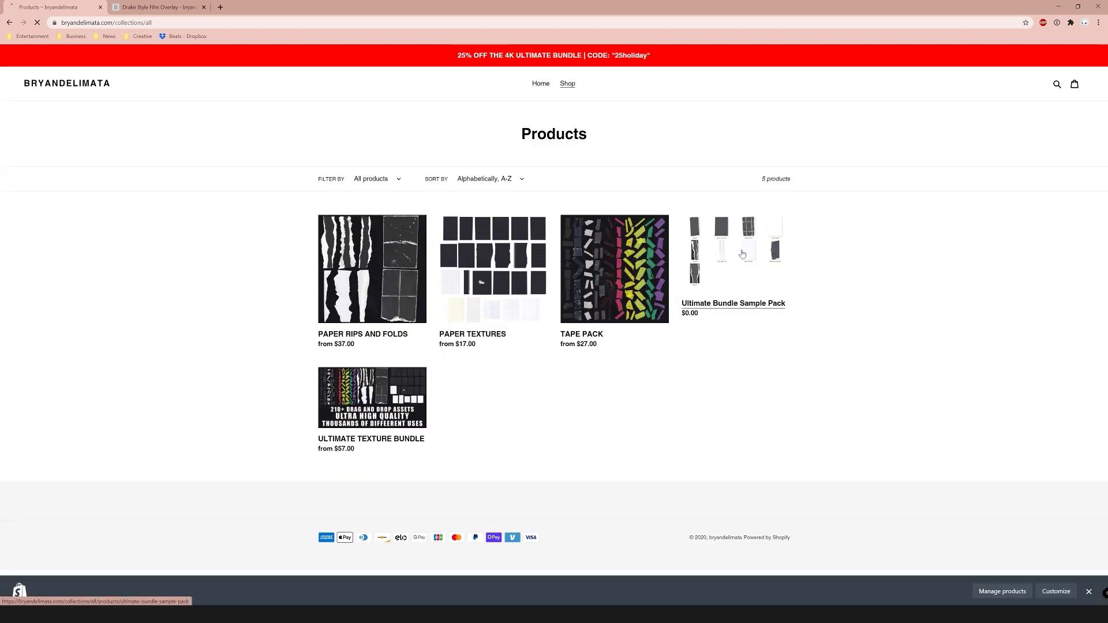
pyautogui.click(722, 228)
pyautogui.moveTo(654, 134); pyautogui.dragTo(780, 135)
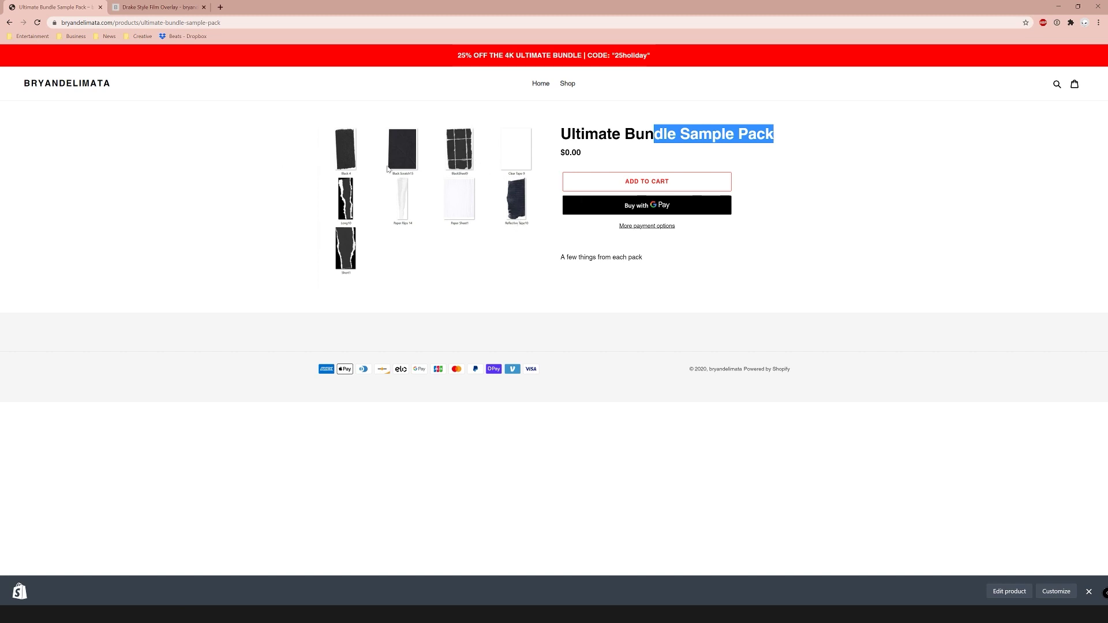
pyautogui.click(176, 6)
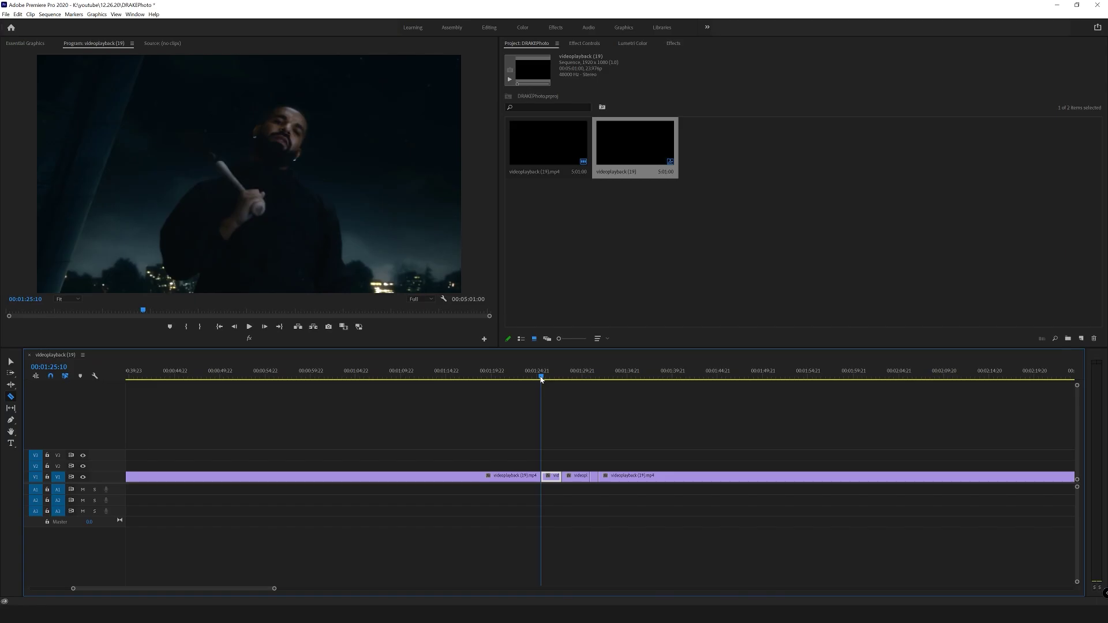
# In Premiere Pro, scrub to the film-strip frame at 00:01:31:05 and inspect it in an enlarged Program monitor.
pyautogui.moveTo(545, 379); pyautogui.dragTo(549, 380)
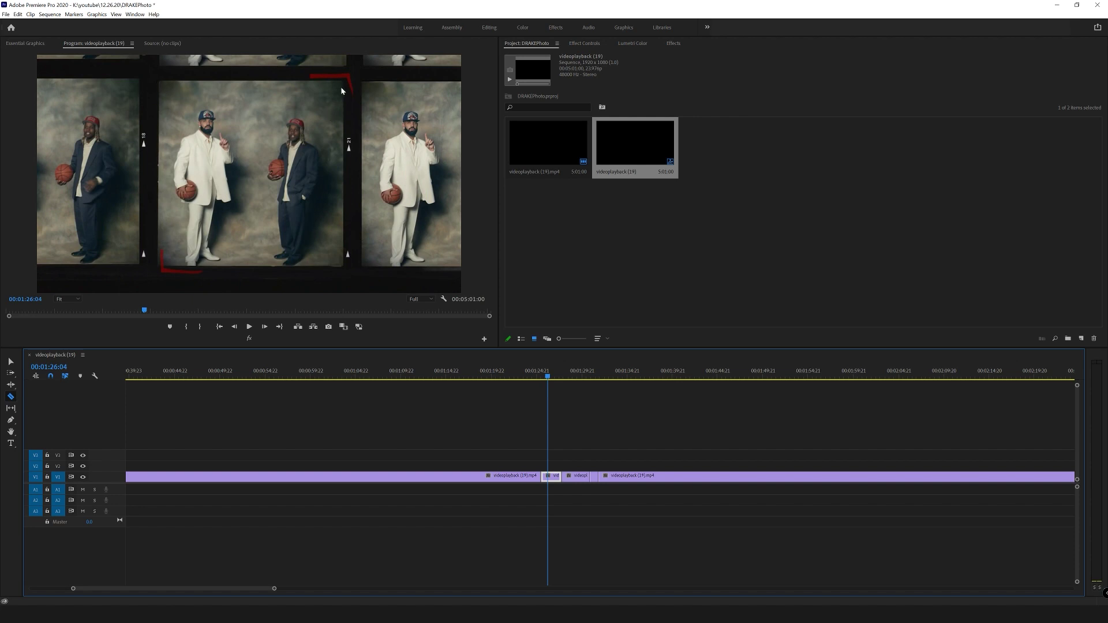
pyautogui.moveTo(549, 379); pyautogui.dragTo(594, 382)
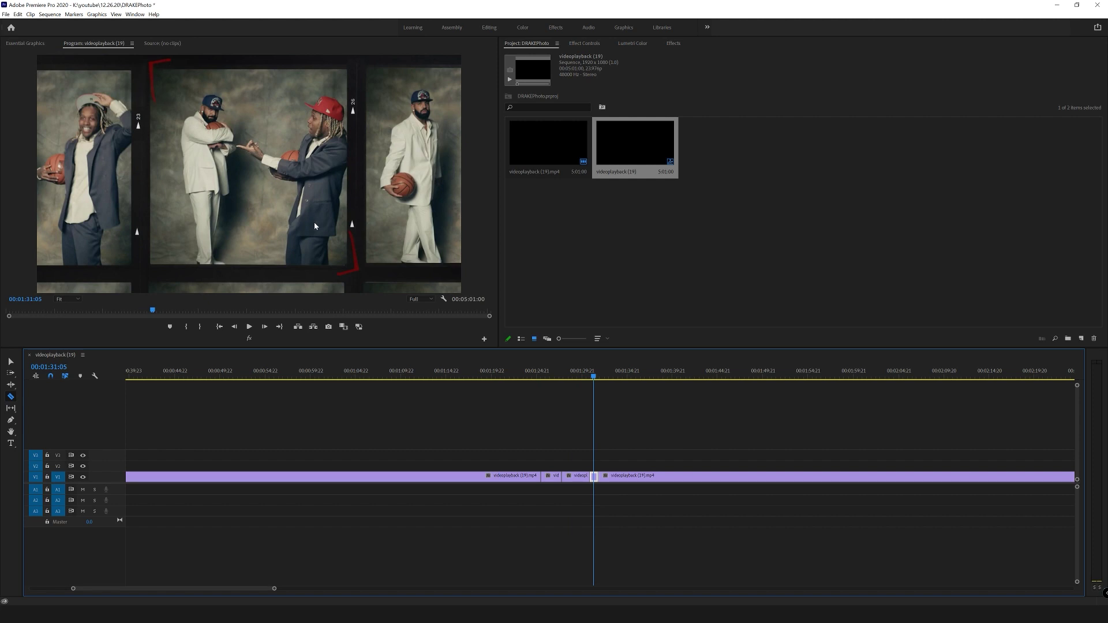
pyautogui.press('`')
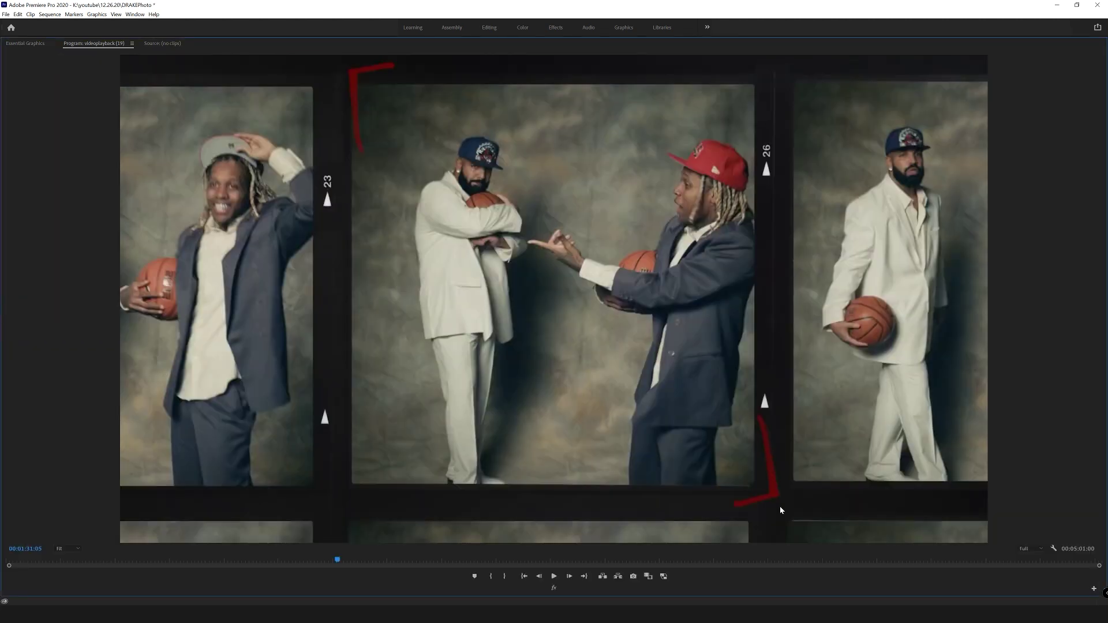
pyautogui.press('`')
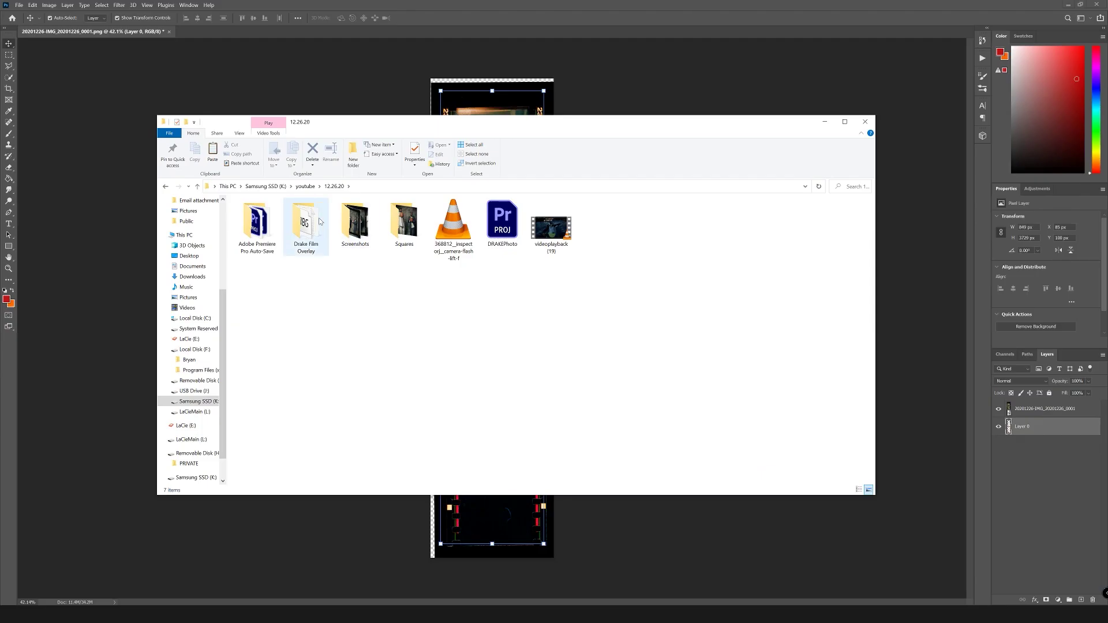
# Open the Drake Film Overlay folder in File Explorer, highlight the DS-DIGI font files, and preview the FilmOverlay1 image.
pyautogui.doubleClick(305, 219)
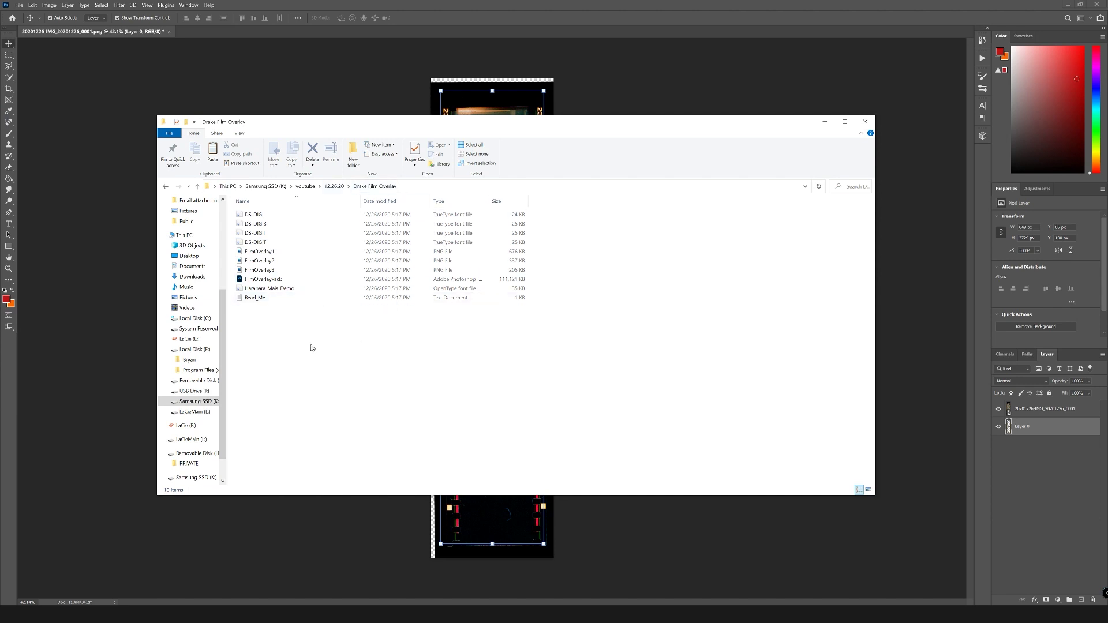
pyautogui.moveTo(570, 213); pyautogui.dragTo(291, 246)
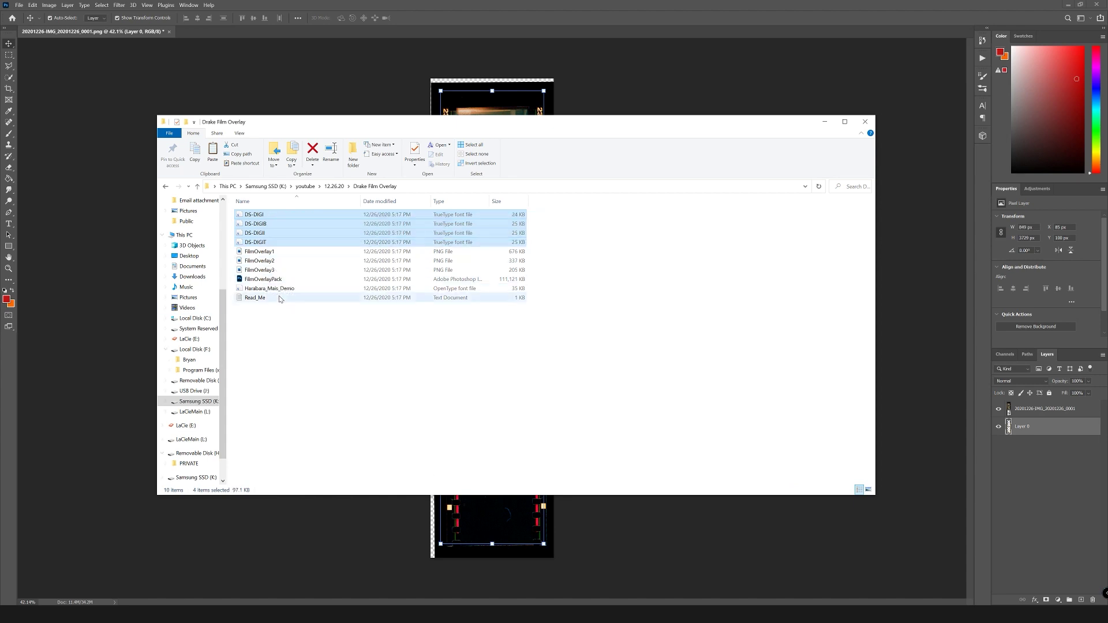
pyautogui.doubleClick(259, 251)
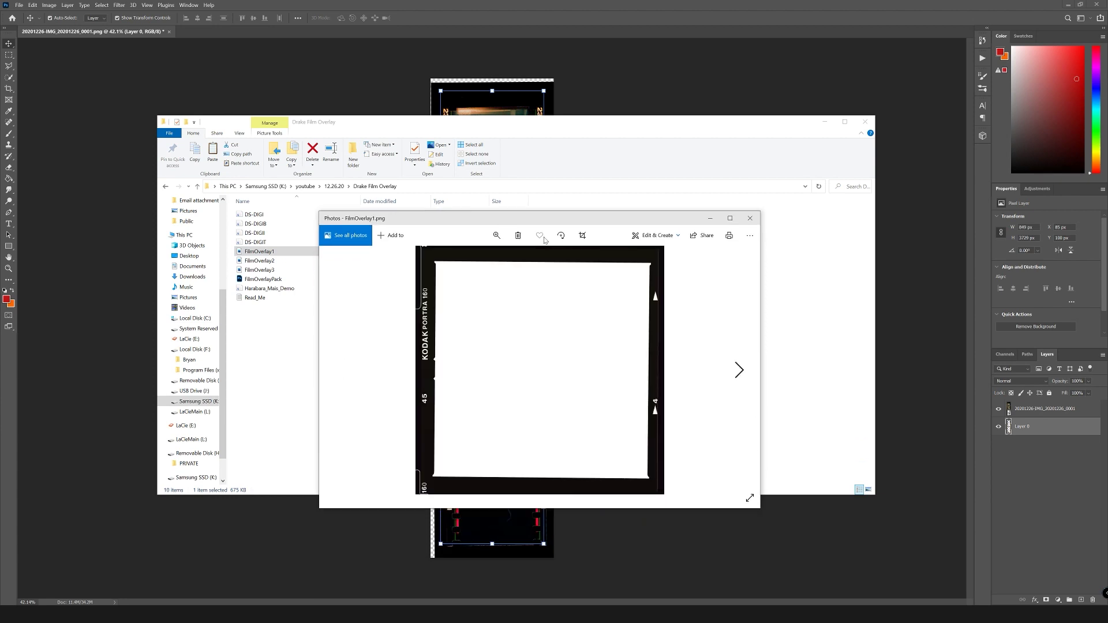
pyautogui.click(750, 218)
# Read the font installation note in the Read_Me text file and close it.
pyautogui.click(256, 298)
pyautogui.doubleClick(255, 297)
pyautogui.moveTo(248, 160); pyautogui.dragTo(484, 160)
pyautogui.hotkey('alt', 'Tab')
pyautogui.click(411, 514)
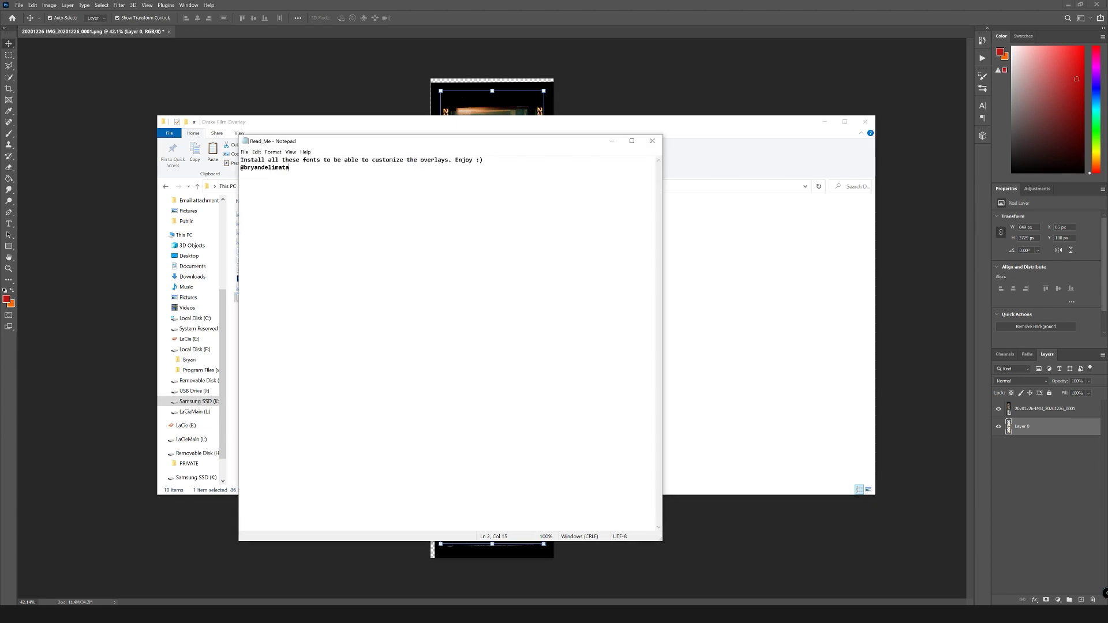
pyautogui.click(653, 141)
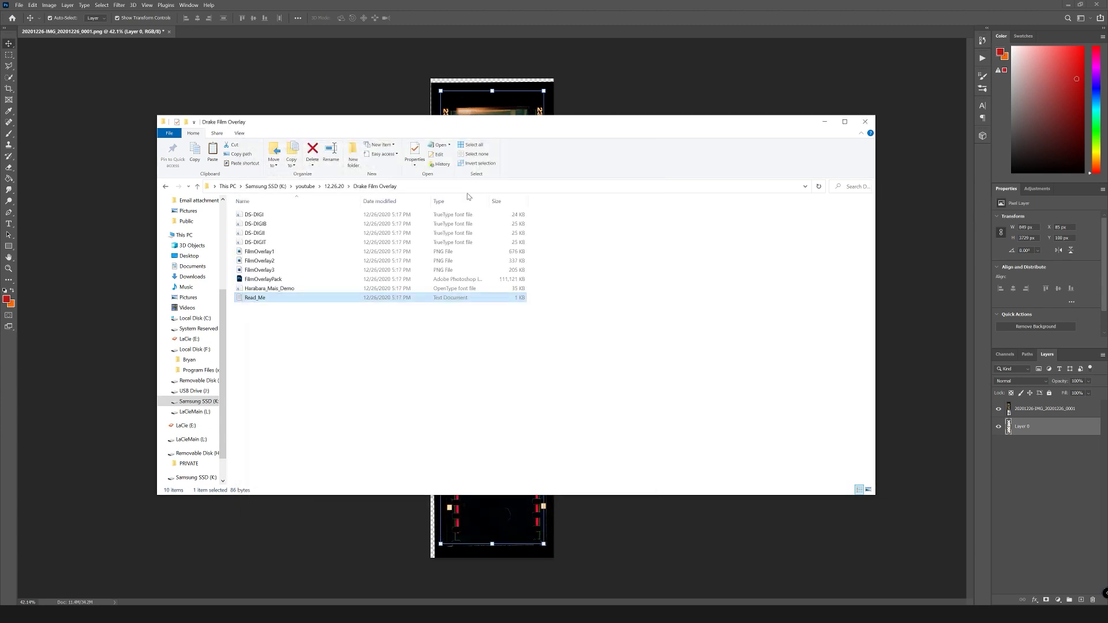
# Open FilmOverlayPack in Photoshop and view Film Overlays 1, 2 and 3 in turn, ending with only Film Overlay 1 visible.
pyautogui.doubleClick(272, 280)
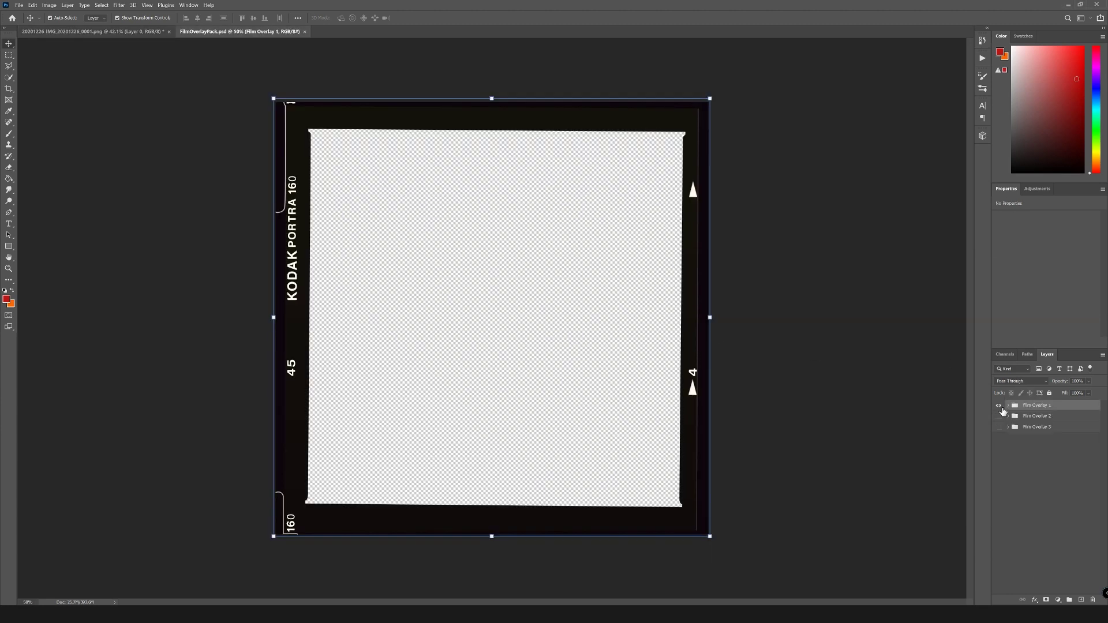
pyautogui.hotkey('ctrl', '0')
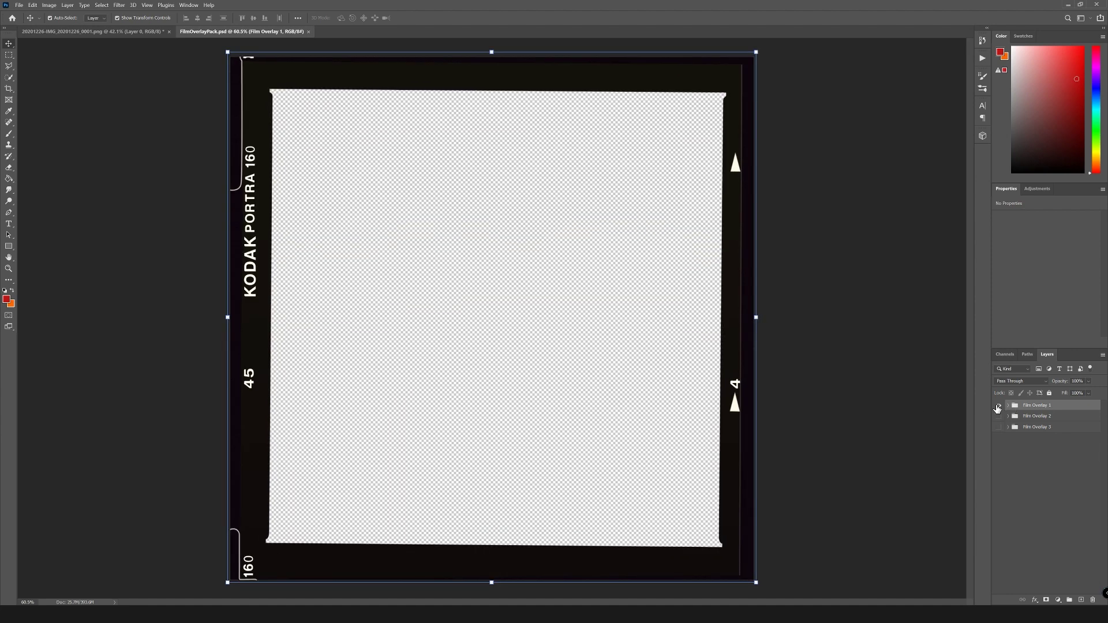
pyautogui.click(999, 405)
pyautogui.click(999, 416)
pyautogui.click(999, 417)
pyautogui.click(999, 427)
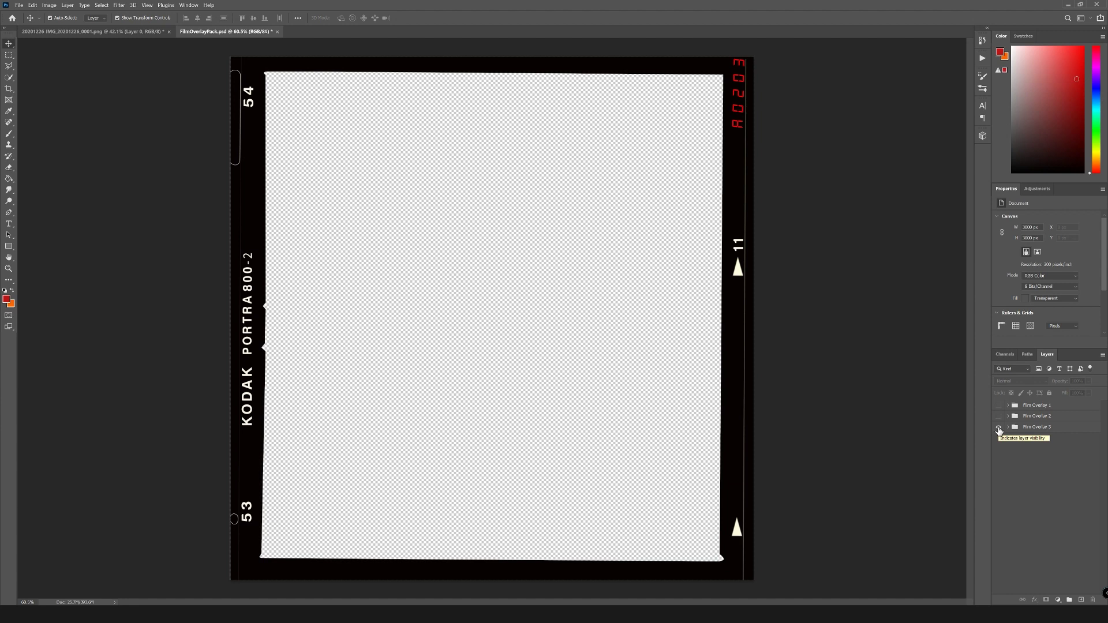
pyautogui.click(999, 427)
pyautogui.click(999, 406)
# Expand the Film Overlay 1 group and toggle its play subgroup off and on to see what it contains.
pyautogui.click(1008, 405)
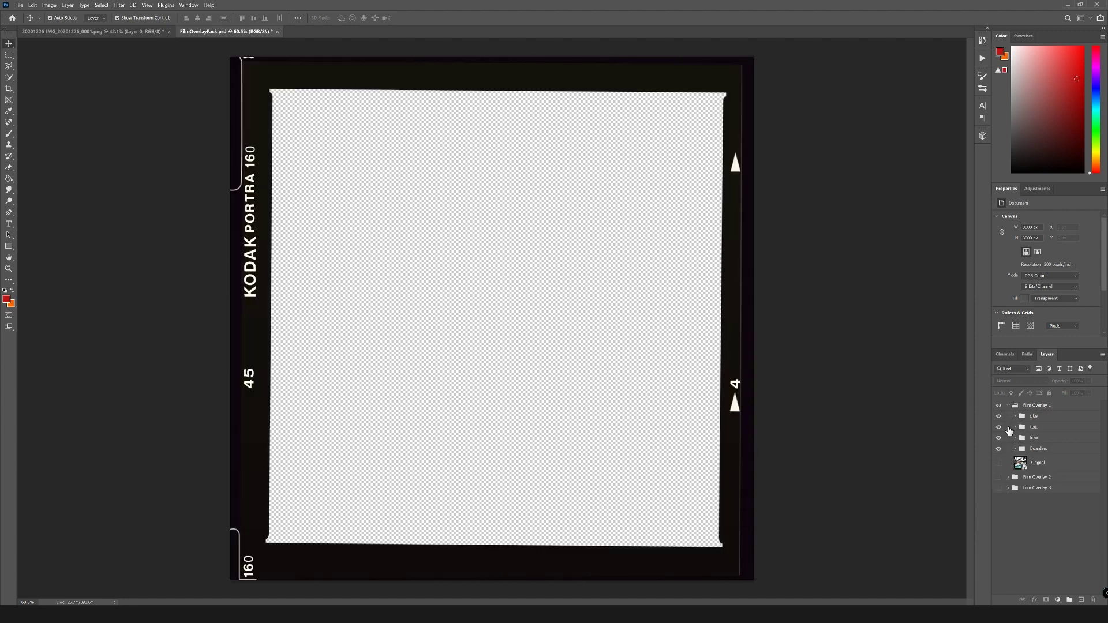
pyautogui.click(1015, 416)
pyautogui.click(1015, 417)
pyautogui.click(1000, 417)
pyautogui.click(999, 417)
# Inspect the play group's layers, try moving the play top arrow upward, and bring it back to its place.
pyautogui.click(1036, 417)
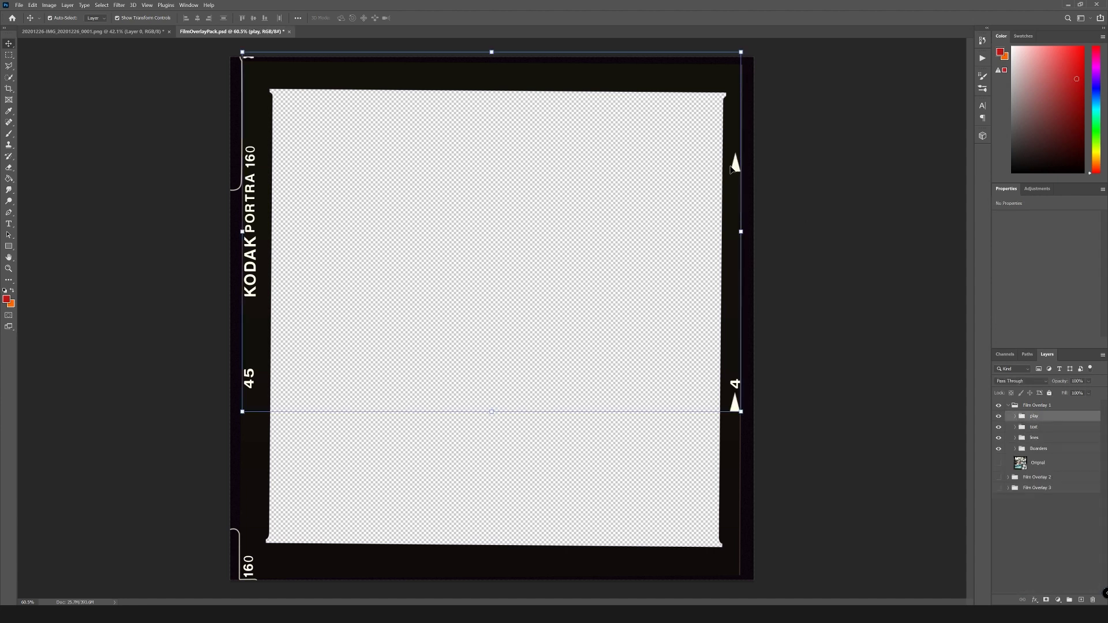
pyautogui.click(1016, 417)
pyautogui.click(1049, 431)
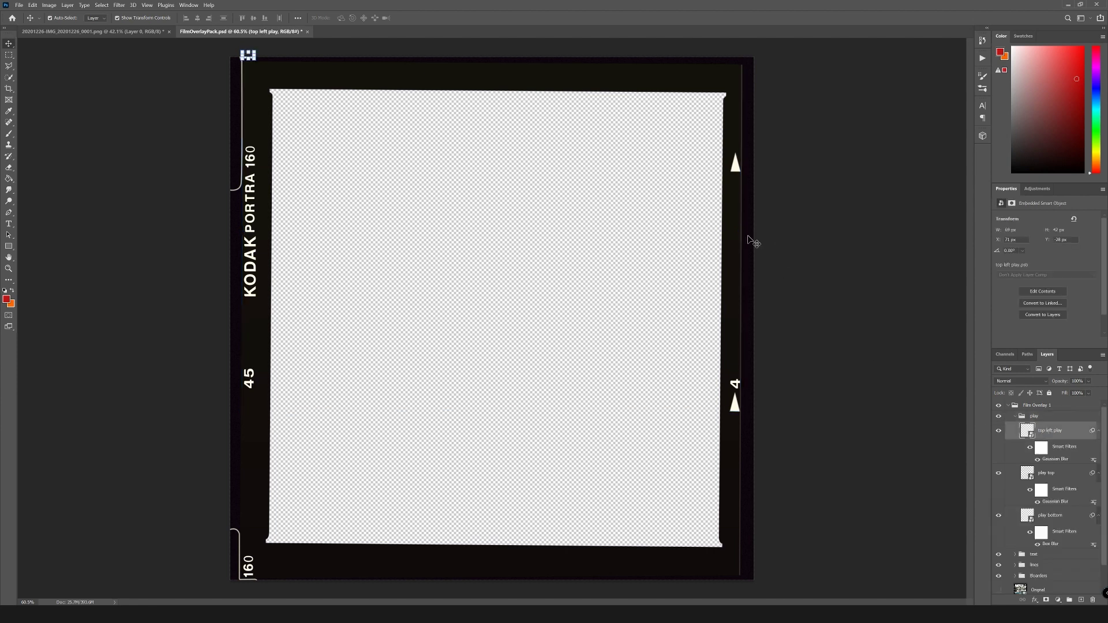
pyautogui.click(1061, 477)
pyautogui.moveTo(737, 169); pyautogui.dragTo(745, 139)
pyautogui.moveTo(745, 139); pyautogui.dragTo(745, 169)
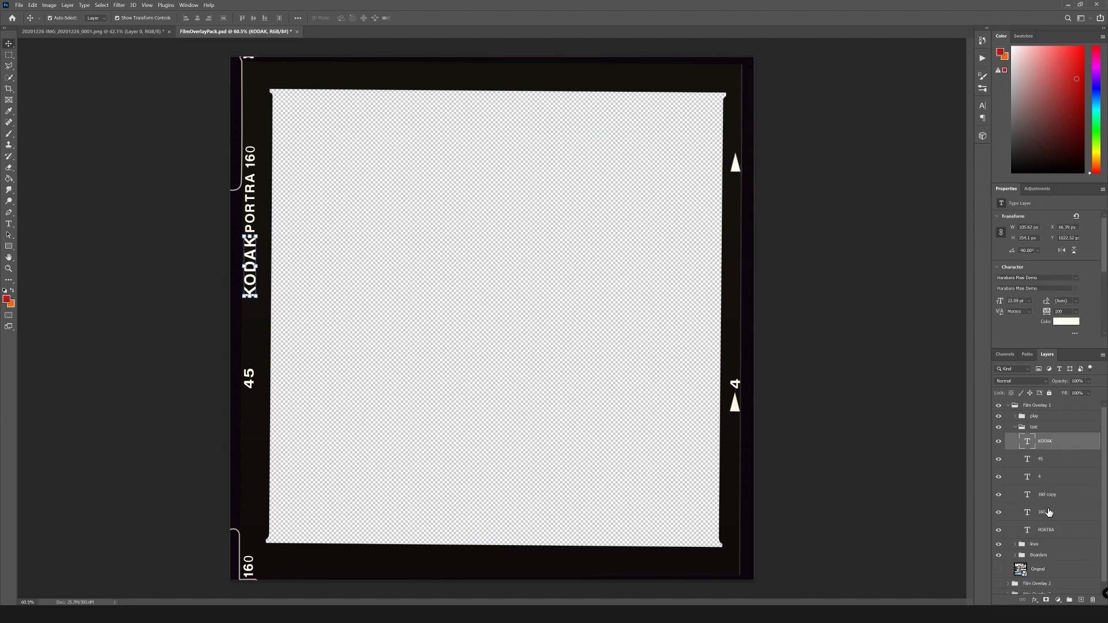
# Replace the KODAK text on the film border with WUNDA and nudge it down to line up before PORTRA.
pyautogui.doubleClick(250, 281)
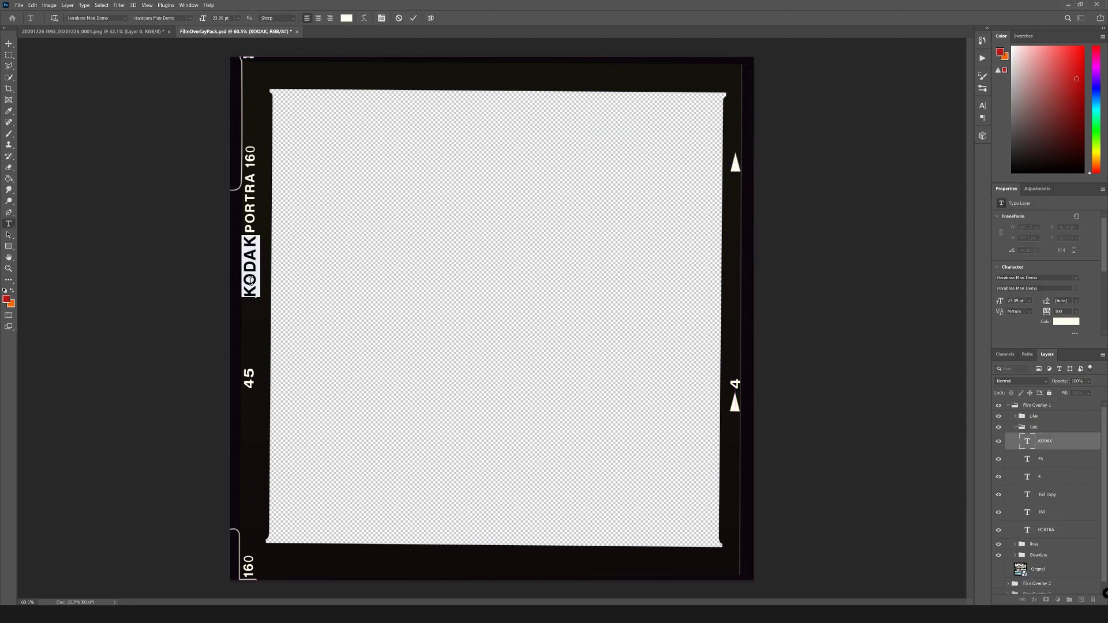
pyautogui.write('WUNDA')
pyautogui.hotkey('ctrl', 'Return')
pyautogui.press('v')
pyautogui.moveTo(254, 252); pyautogui.dragTo(254, 258)
pyautogui.click(228, 225)
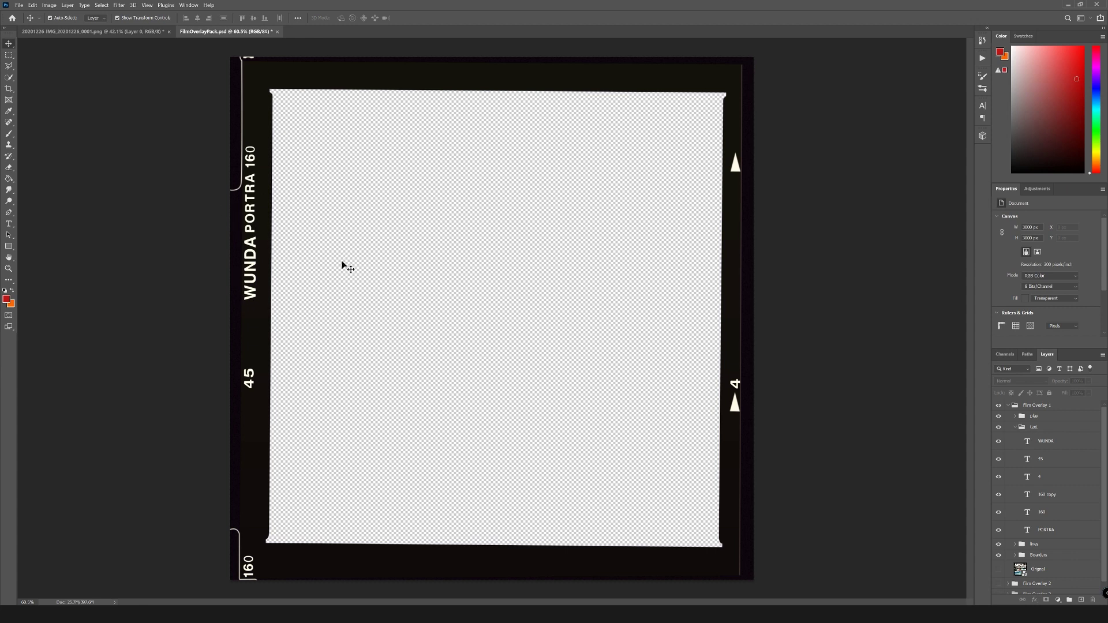
# Toggle the 45 text layer and the lines group off and on to check which border details they hold.
pyautogui.click(999, 460)
pyautogui.click(1000, 460)
pyautogui.click(1015, 427)
pyautogui.click(1000, 439)
pyautogui.click(1000, 439)
pyautogui.click(1000, 441)
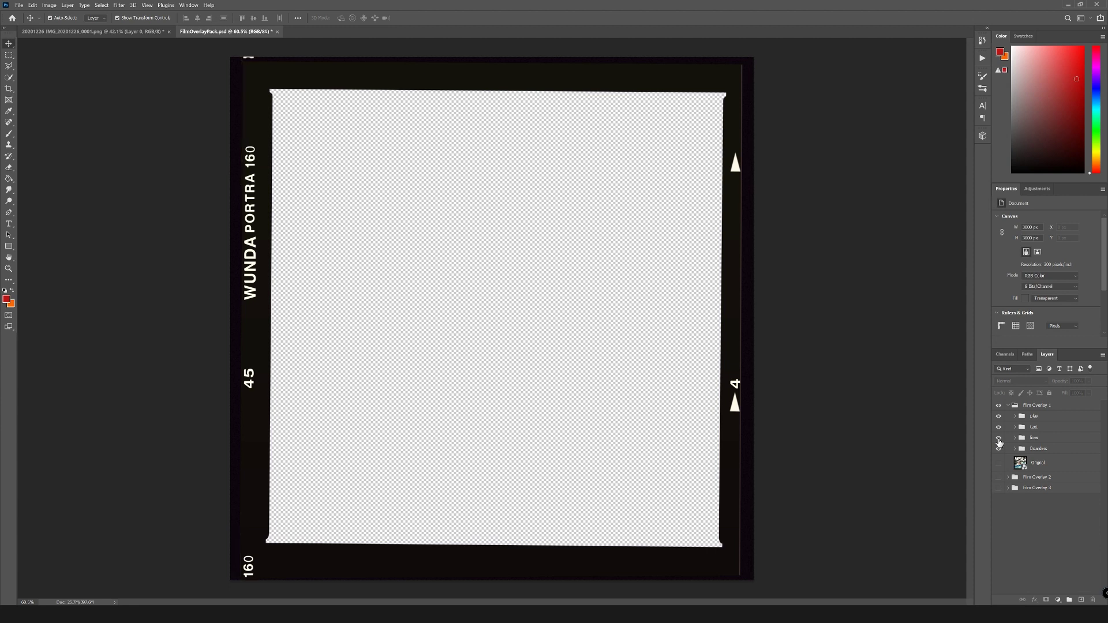
pyautogui.click(1000, 442)
# Look through the layers of the Boarders group, and collapse it and the Film Overlay 1 group.
pyautogui.click(1017, 450)
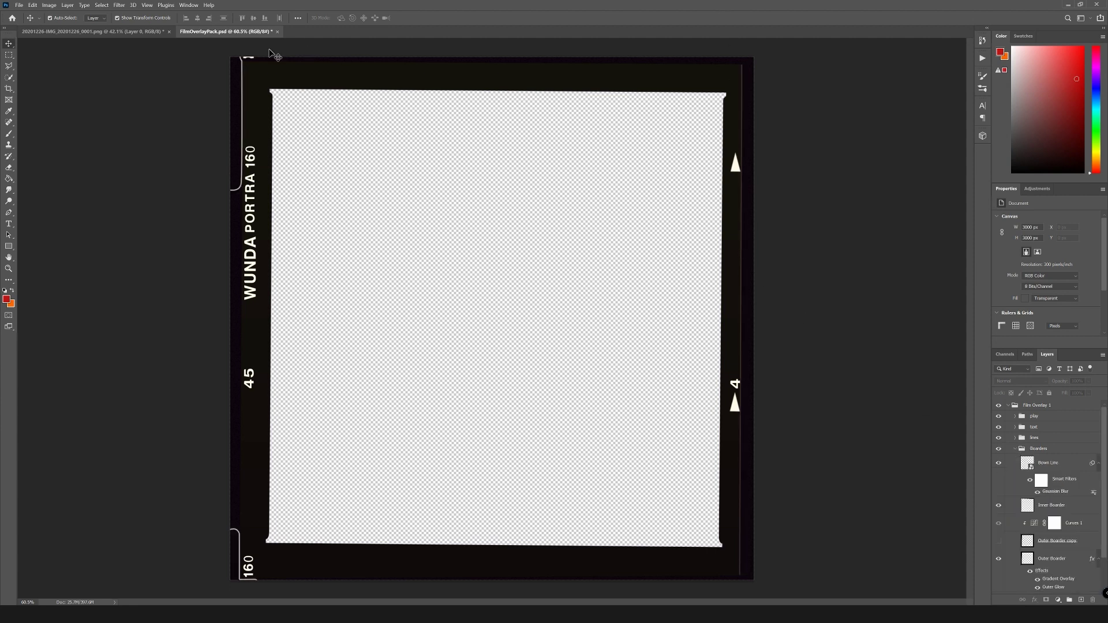
pyautogui.click(1015, 449)
pyautogui.click(1009, 405)
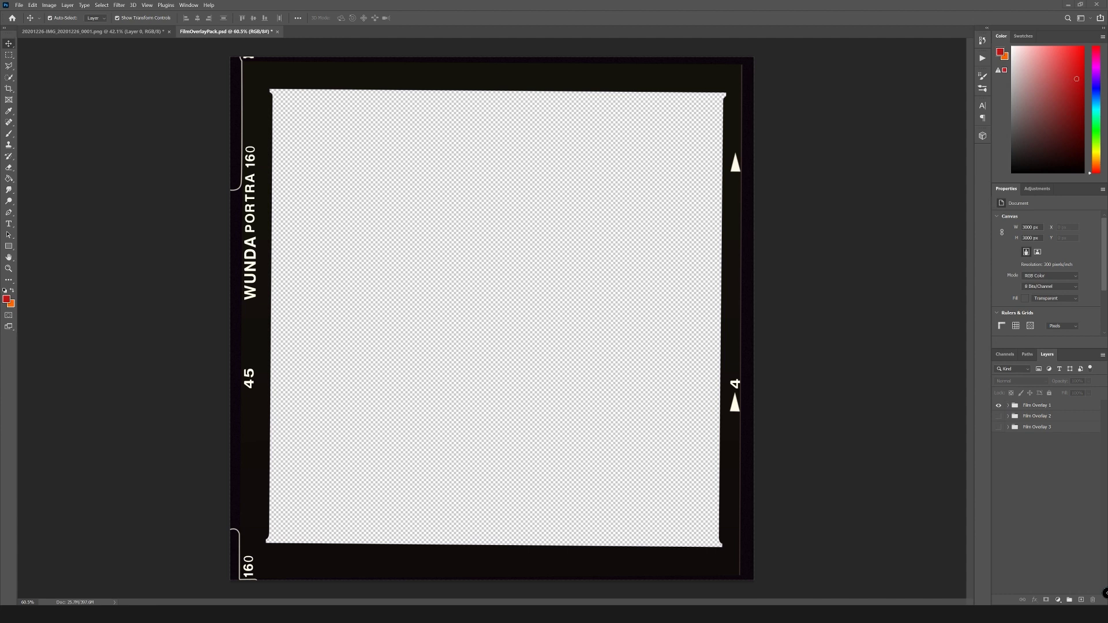
# Place the three square photos in the document, keep only photo 1 visible, and move it beneath the Film Overlay 1 group.
pyautogui.moveTo(427, 278); pyautogui.dragTo(472, 299)
pyautogui.press('Return')
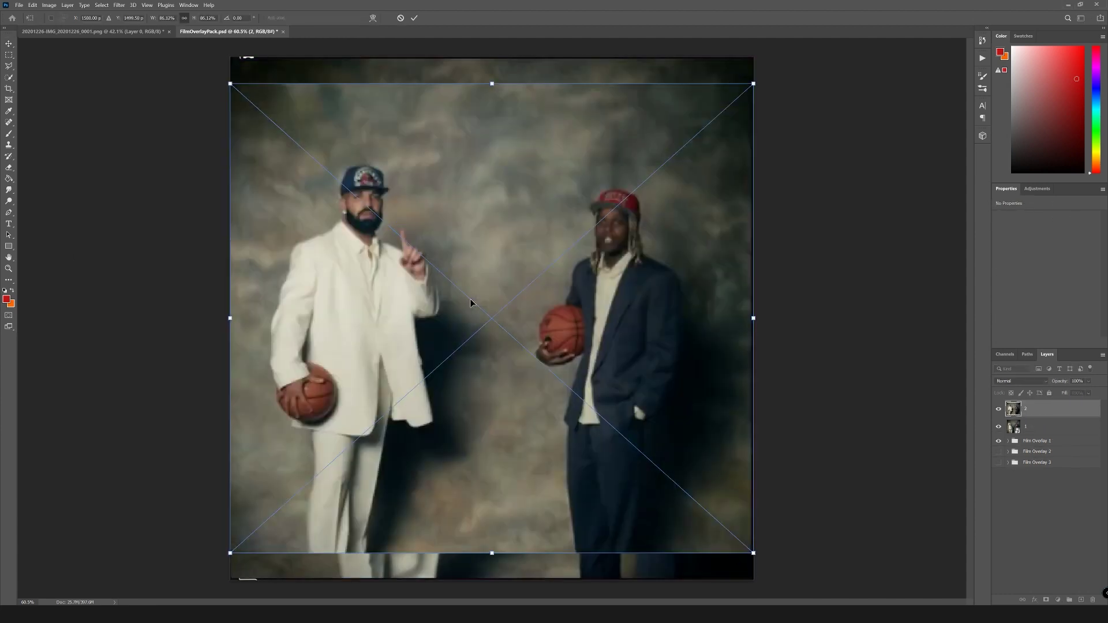
pyautogui.press('Return')
pyautogui.press('Return')
pyautogui.moveTo(1025, 445); pyautogui.dragTo(1012, 458)
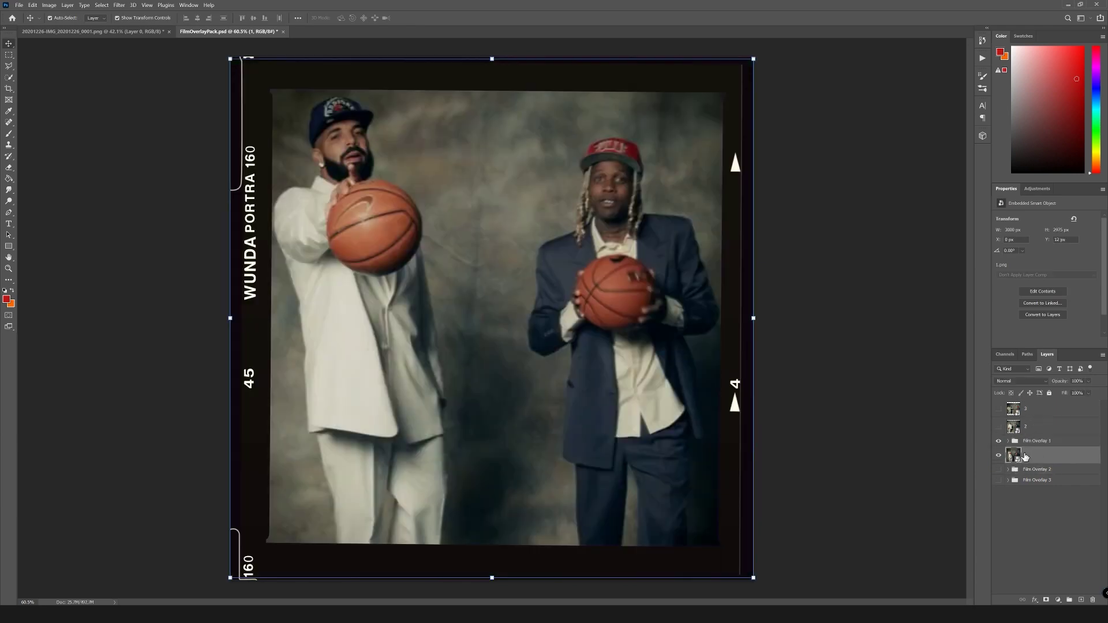
# Scale photo 1 down with Free Transform so both men fit inside the film frame, and apply the change.
pyautogui.hotkey('ctrl', 't')
pyautogui.moveTo(753, 318)
pyautogui.mouseDown()
pyautogui.moveTo(693, 323)
pyautogui.moveTo(732, 319)
pyautogui.mouseUp()
pyautogui.moveTo(714, 322); pyautogui.dragTo(727, 323)
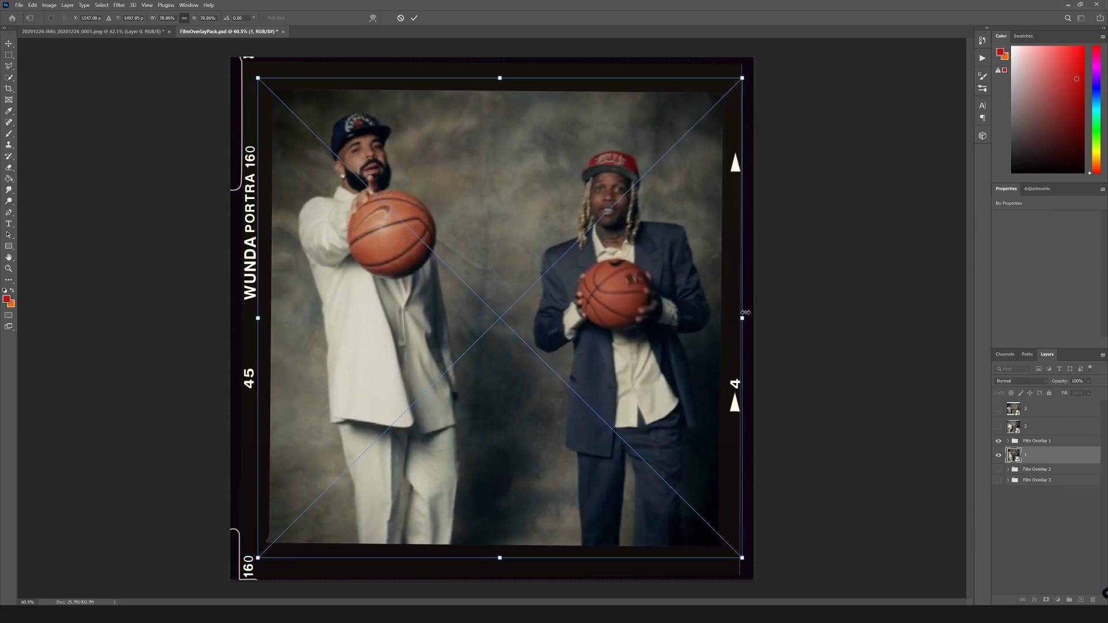
pyautogui.click(761, 299)
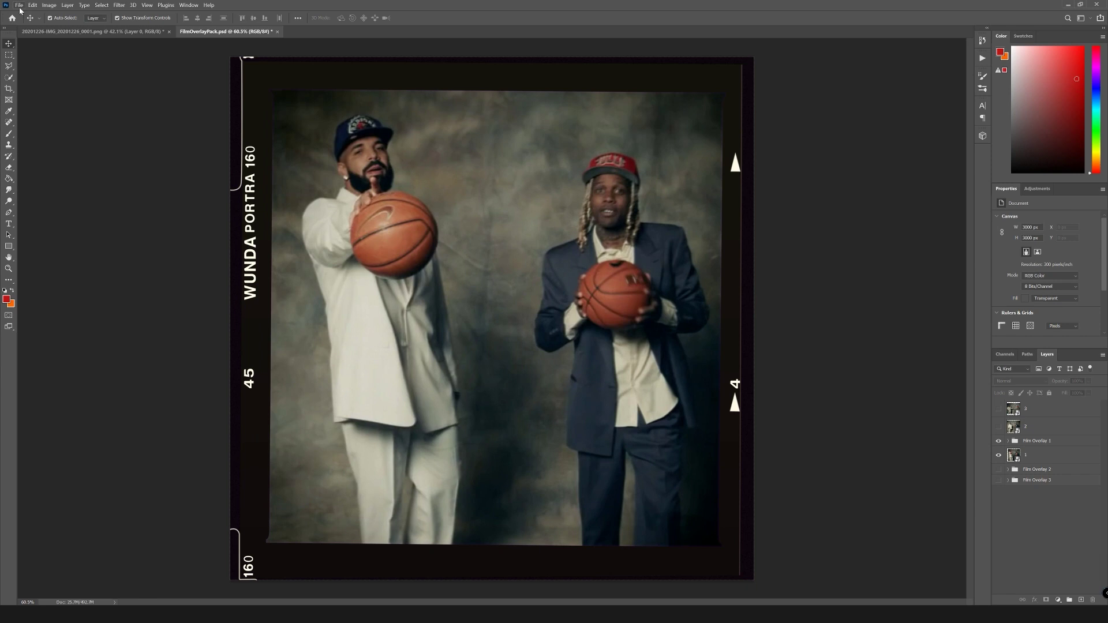
# Save the framed picture as a PNG named 1 in the FramedPics folder, using the large file size option.
pyautogui.click(20, 5)
pyautogui.click(29, 106)
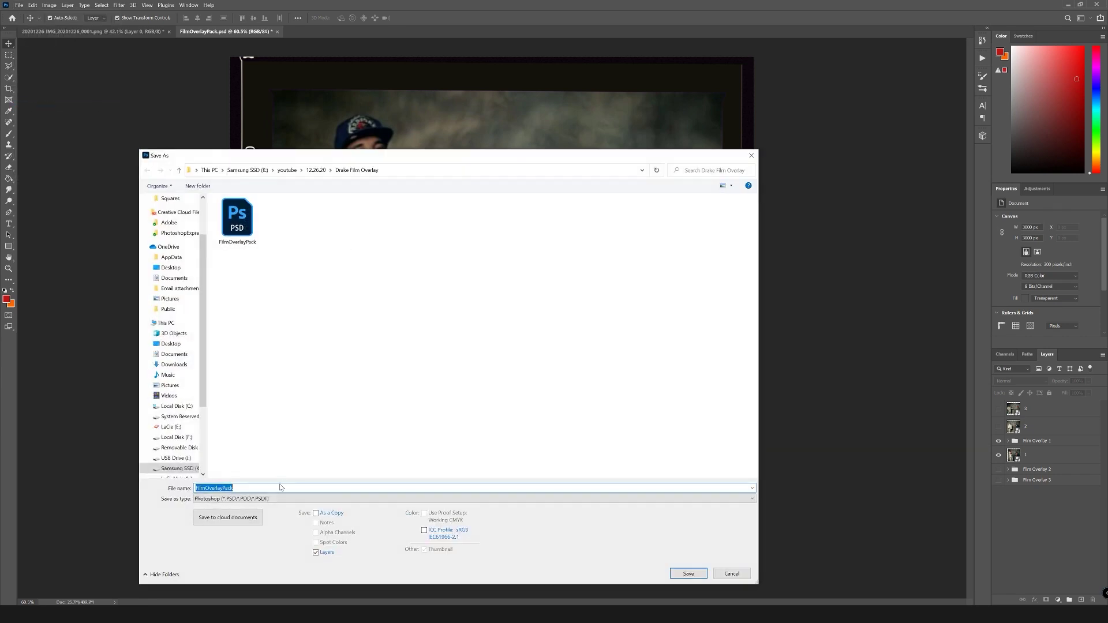
pyautogui.click(258, 499)
pyautogui.click(236, 460)
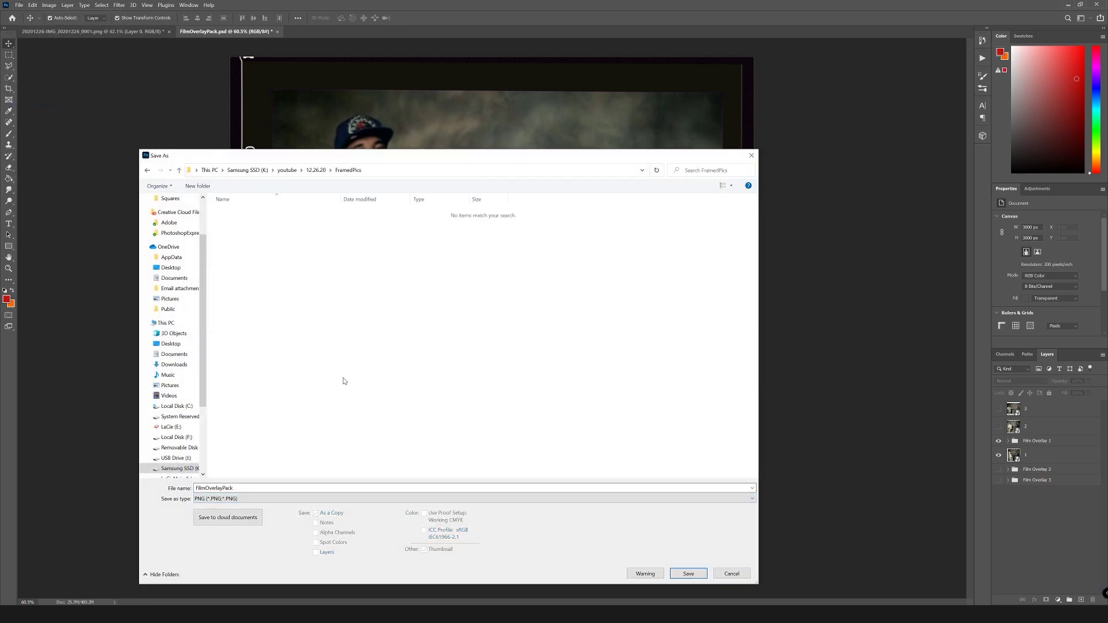
pyautogui.doubleClick(240, 488)
pyautogui.write('1')
pyautogui.click(676, 576)
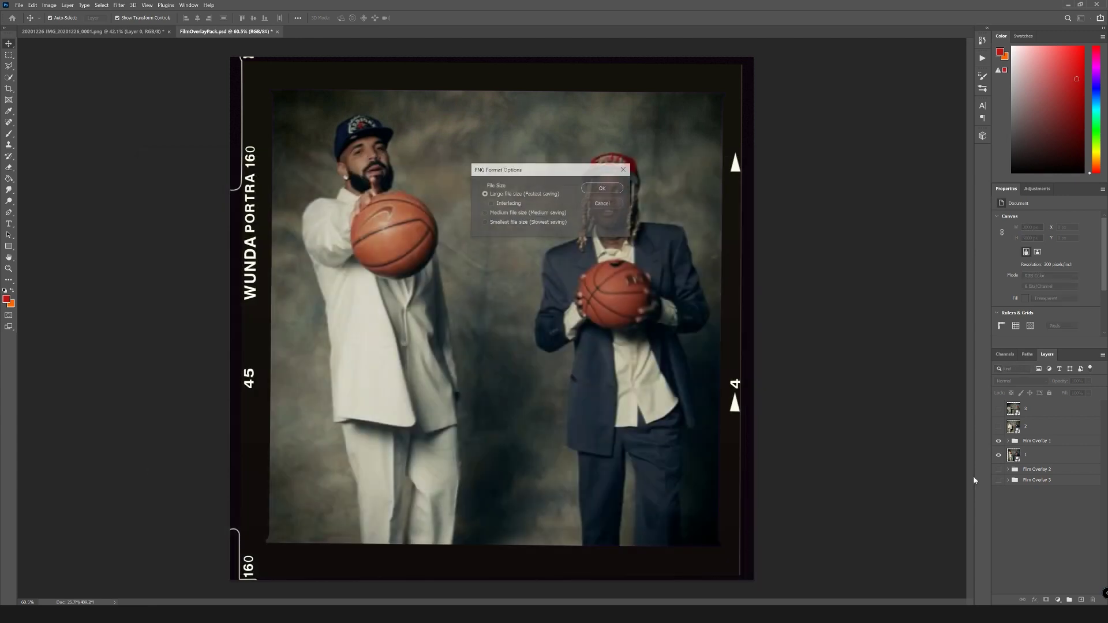
pyautogui.press('Return')
# Place photo 2 beneath the Film Overlay 1 group, and move the upper arrow up, the lower arrow down and the 4 up.
pyautogui.click(998, 426)
pyautogui.moveTo(1024, 426); pyautogui.dragTo(1024, 450)
pyautogui.moveTo(732, 170); pyautogui.dragTo(728, 92)
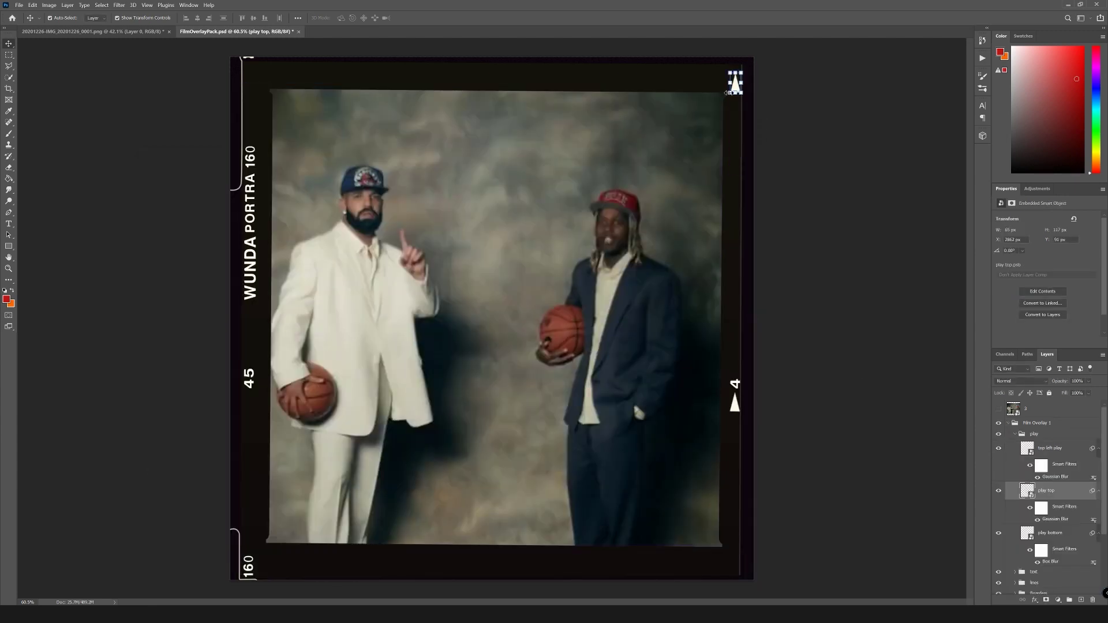
pyautogui.moveTo(734, 404); pyautogui.dragTo(737, 436)
pyautogui.click(735, 384)
pyautogui.hotkey('ctrl', 't')
pyautogui.moveTo(738, 386); pyautogui.dragTo(737, 363)
pyautogui.press('Return')
# Collapse the Film Overlay 1 group and save the framed photo 2 as its own picture.
pyautogui.click(808, 358)
pyautogui.scroll(1, 1022, 450)
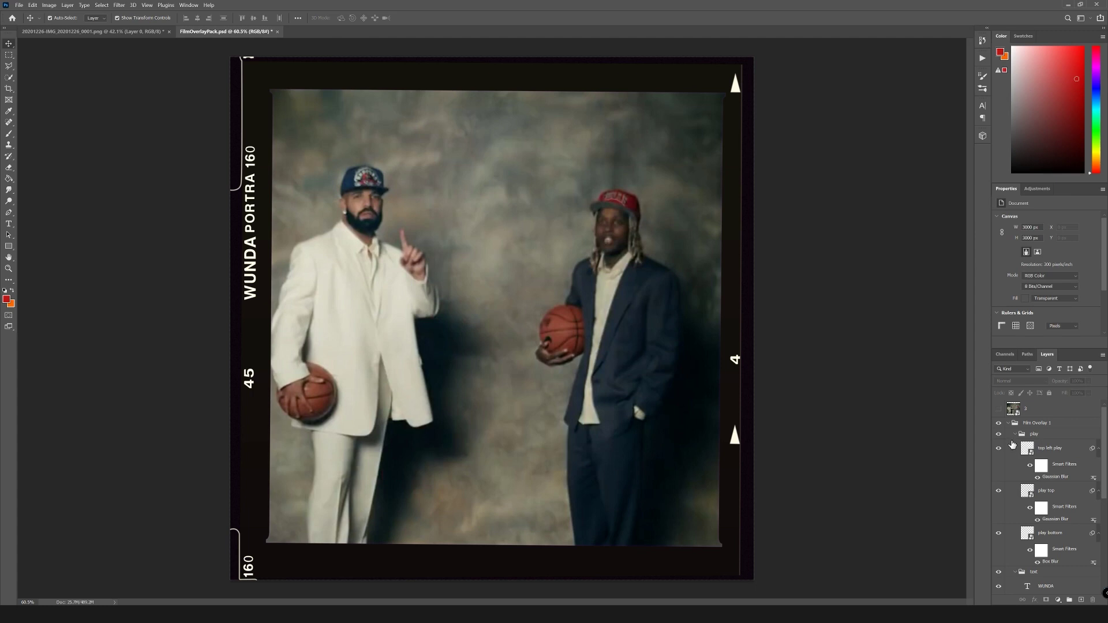
pyautogui.click(1008, 423)
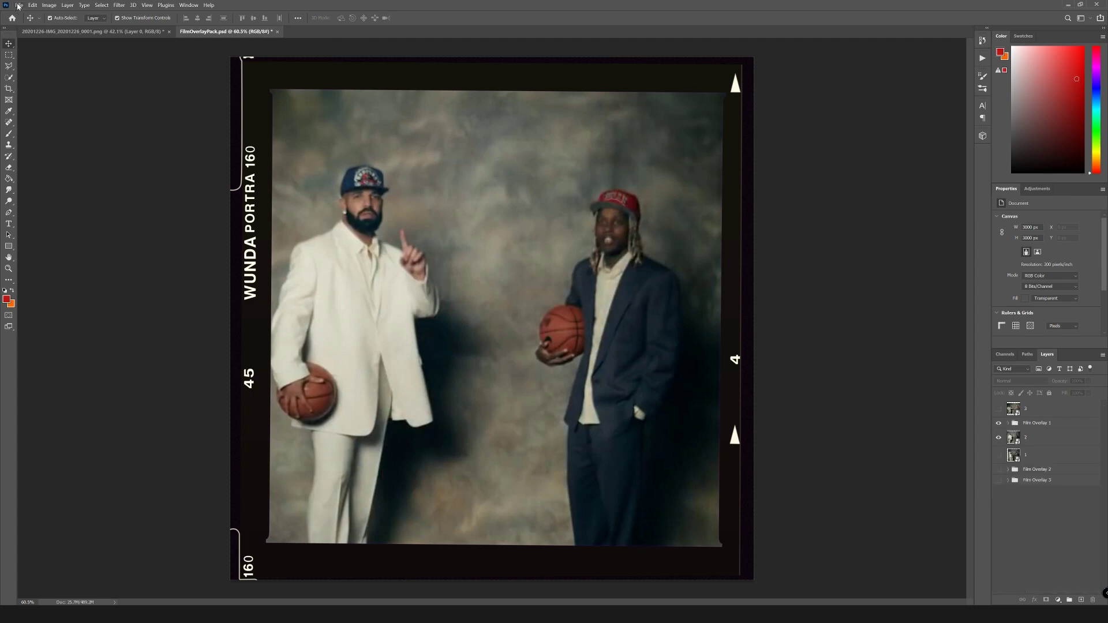
pyautogui.click(19, 6)
pyautogui.click(35, 109)
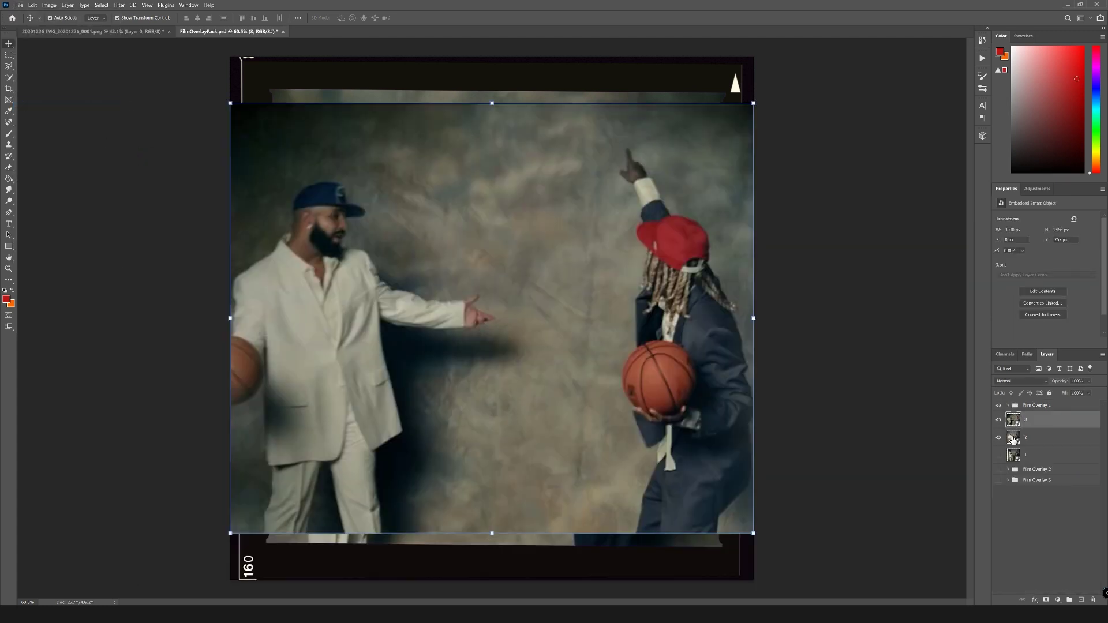
# Show photo 3 instead of photo 2 beneath the overlay, and move both arrows, the 45 and the 4 down the border.
pyautogui.click(999, 437)
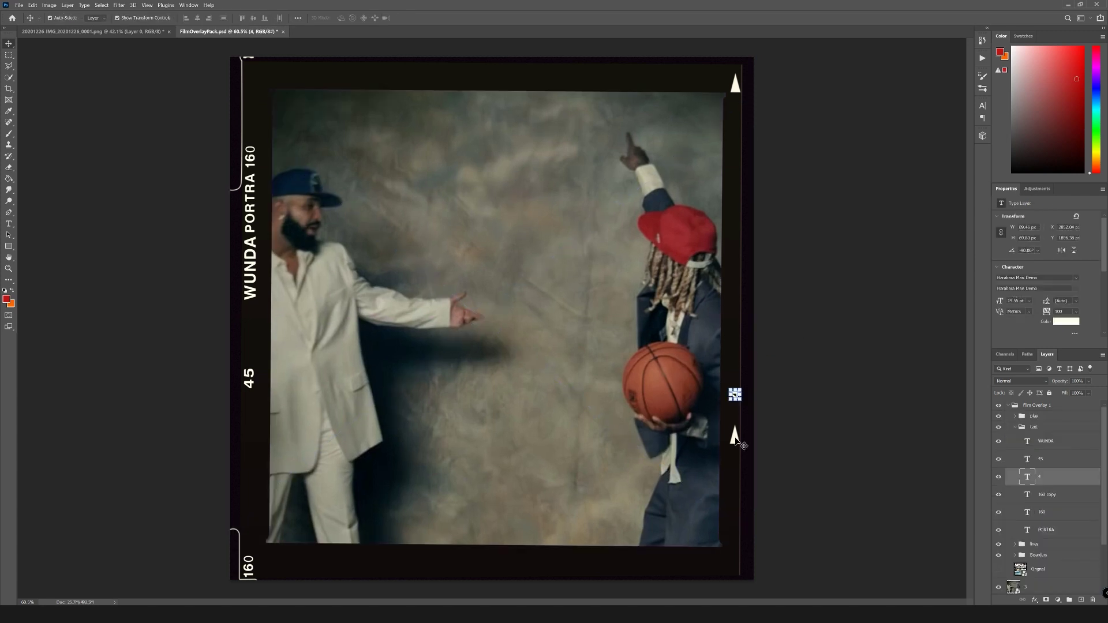
pyautogui.moveTo(736, 119); pyautogui.dragTo(736, 224)
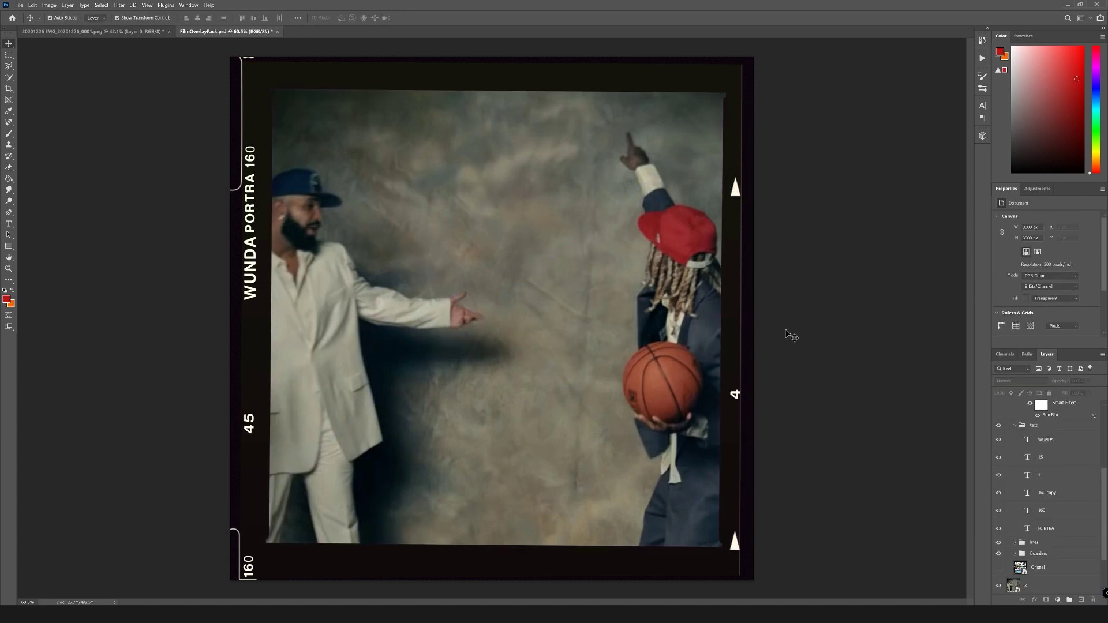
pyautogui.scroll(4, 1031, 430)
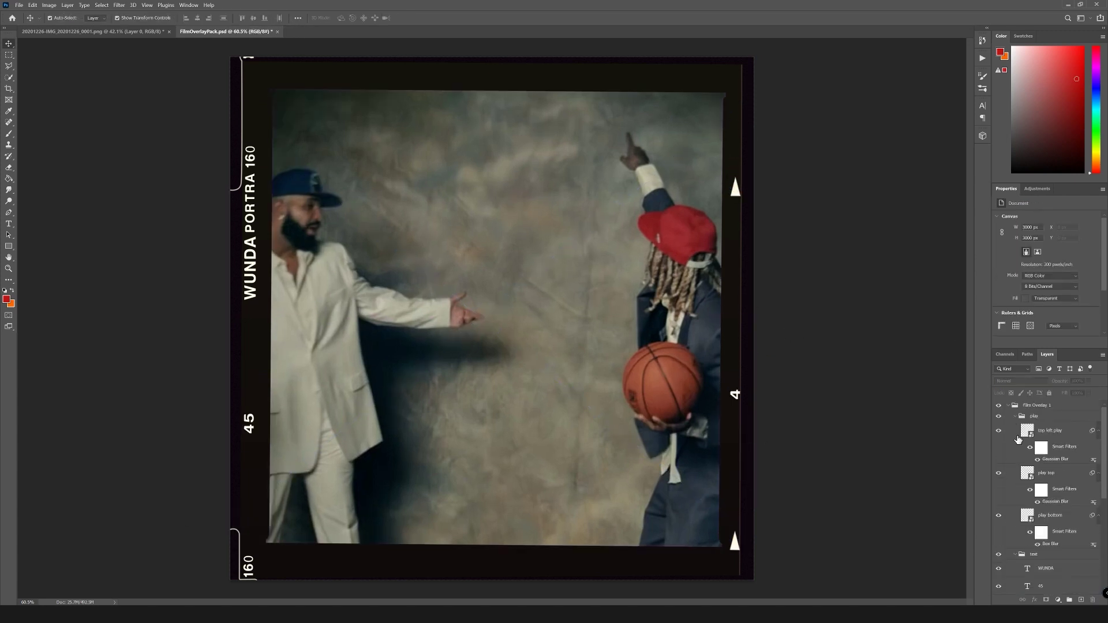
pyautogui.click(1016, 417)
pyautogui.click(1017, 428)
pyautogui.click(1015, 428)
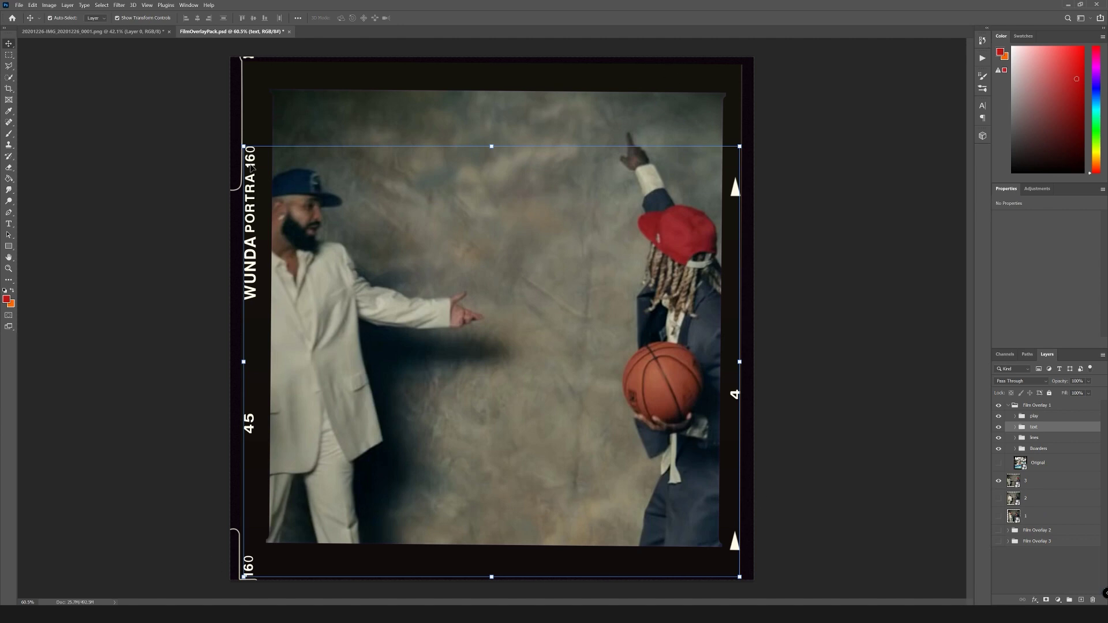
pyautogui.scroll(4, 490, 68)
pyautogui.click(490, 68)
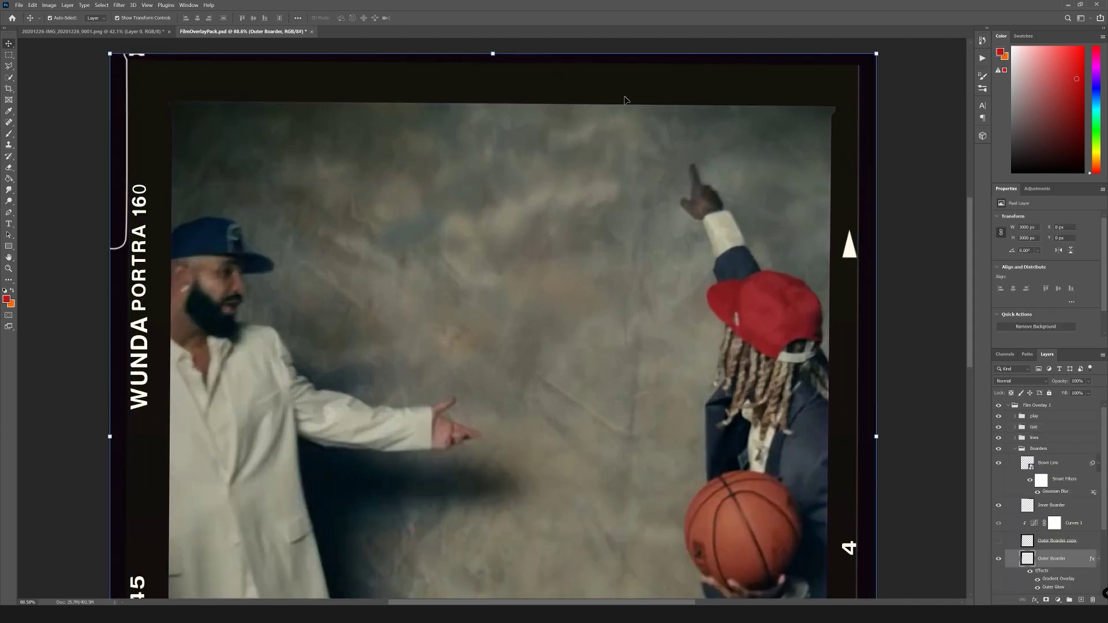
pyautogui.scroll(-5, 676, 124)
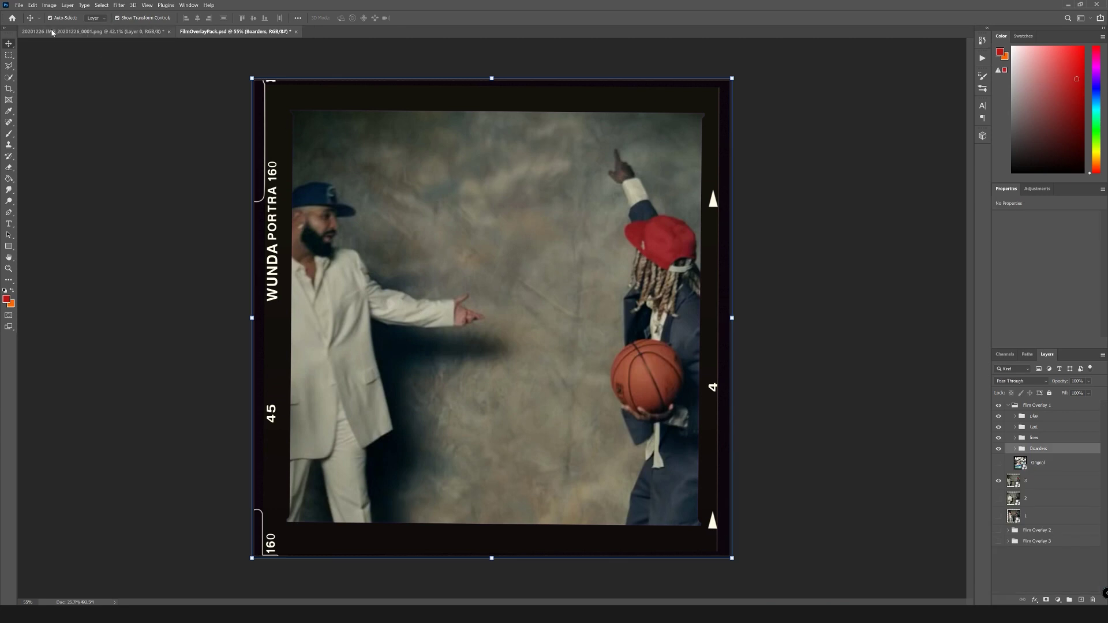
# Switch to the scanned film-strip document and show only Layer 0 to examine the cut-out strip and its empty frames.
pyautogui.click(58, 31)
pyautogui.scroll(8, 571, 262)
pyautogui.scroll(-8, 571, 262)
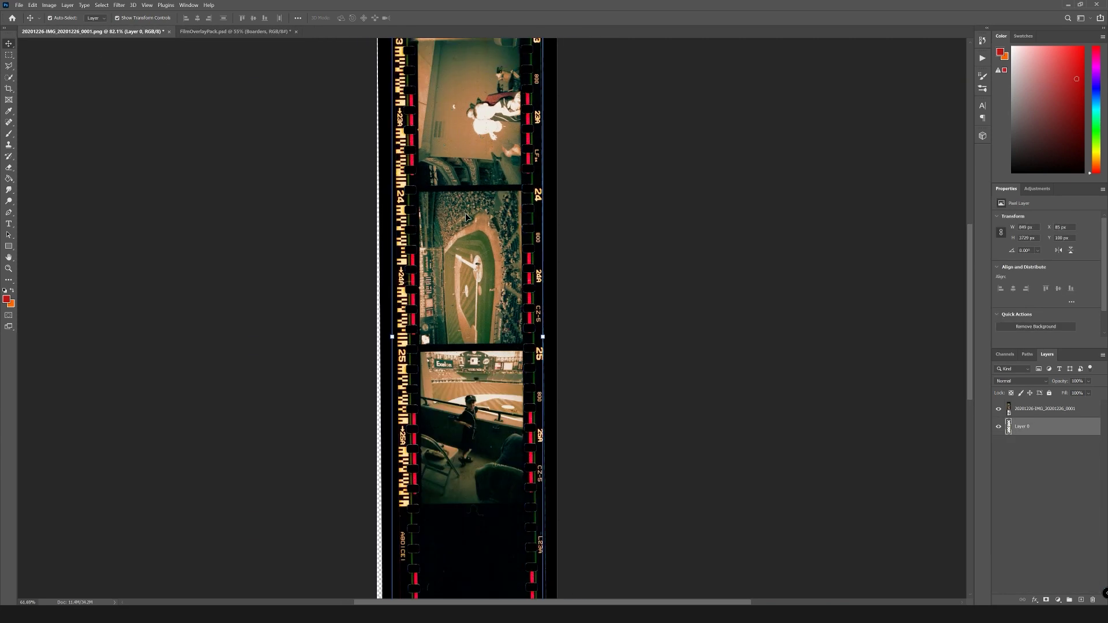
pyautogui.keyDown('alt'); pyautogui.click(998, 428); pyautogui.keyUp('alt')
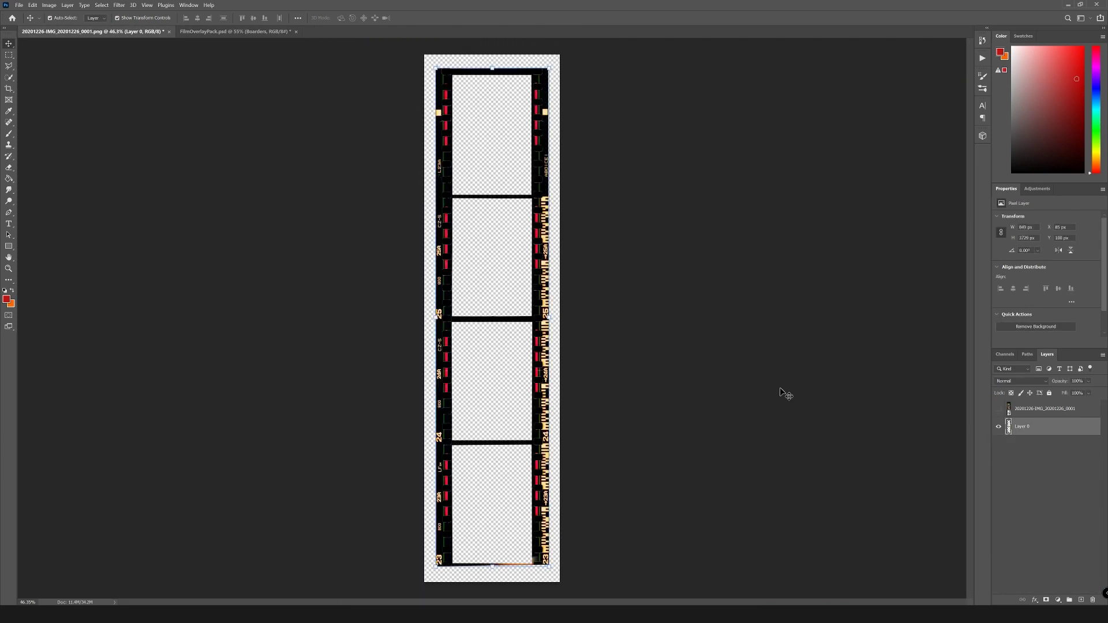
pyautogui.scroll(5, 522, 352)
pyautogui.scroll(-5, 777, 358)
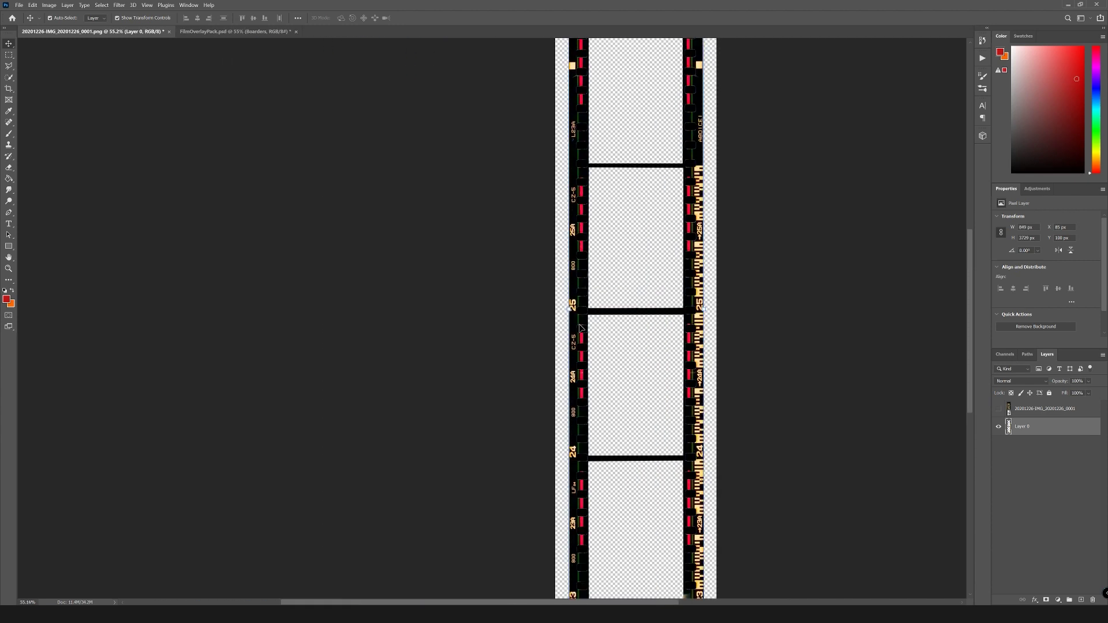
pyautogui.scroll(5, 579, 314)
# Show the original scan layer again, examine its frames and border markings up close, and return to FilmOverlayPack.psd.
pyautogui.click(996, 410)
pyautogui.scroll(-3, 730, 363)
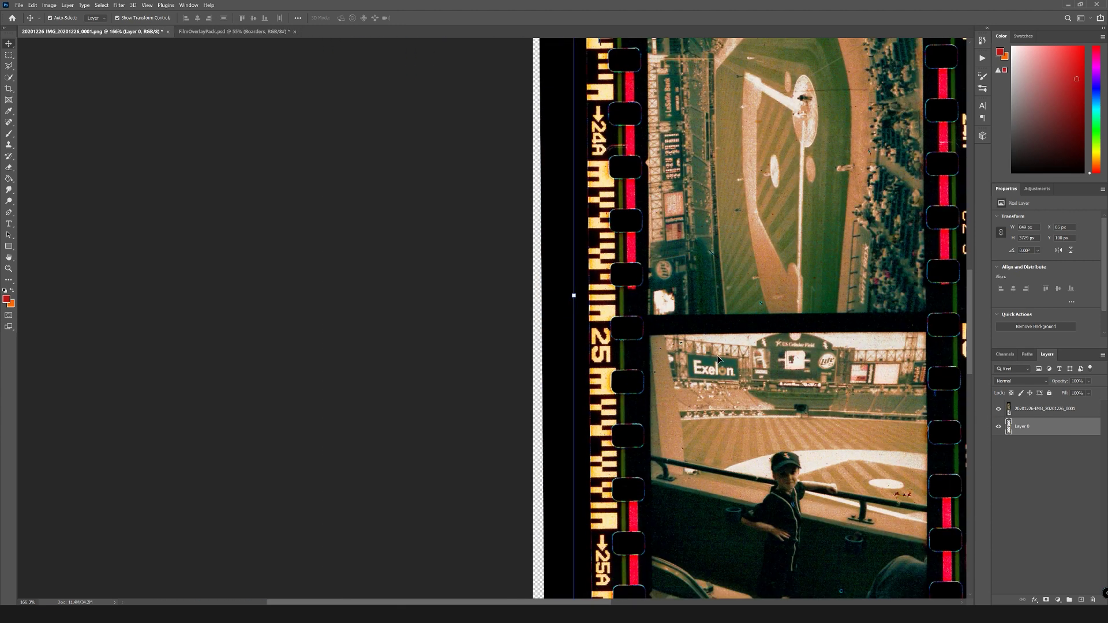
pyautogui.scroll(4, 810, 312)
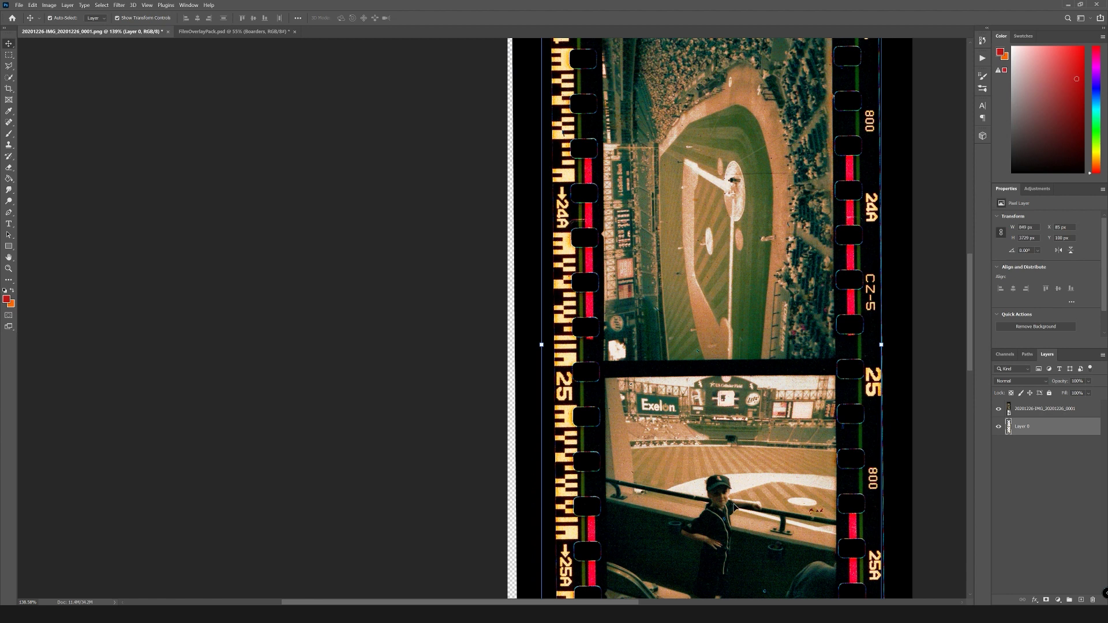
pyautogui.scroll(-3, 726, 265)
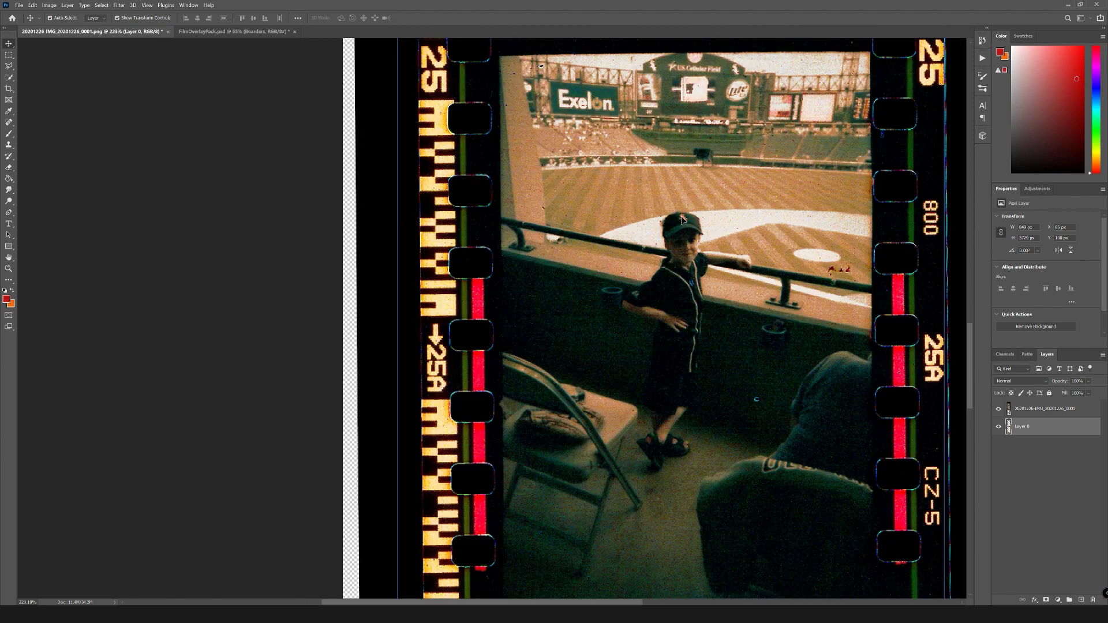
pyautogui.scroll(-3, 682, 219)
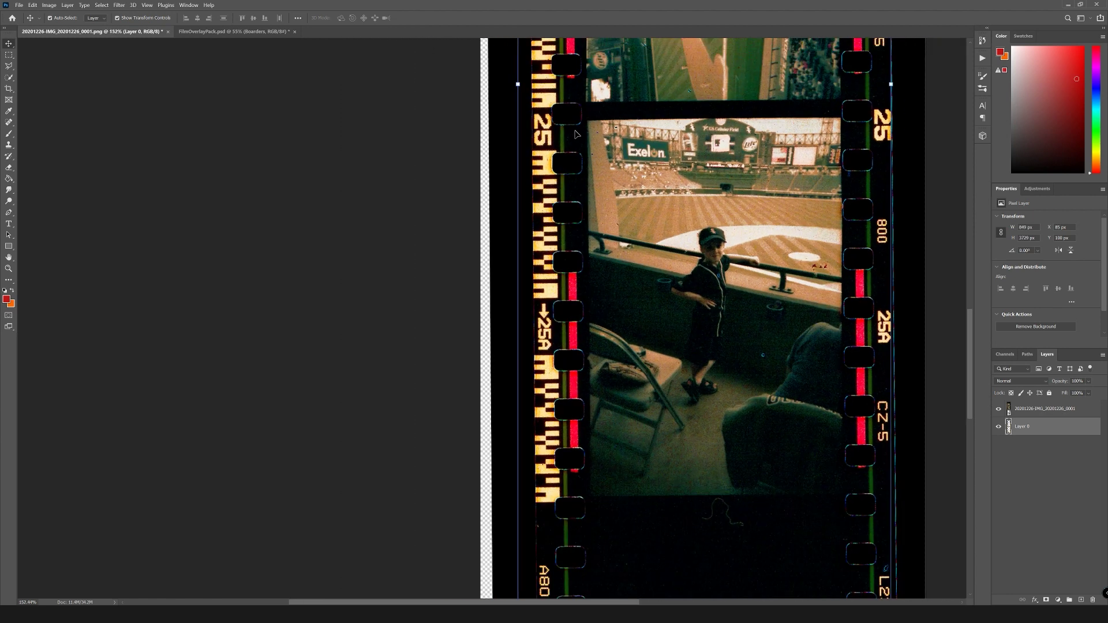
pyautogui.scroll(-5, 763, 396)
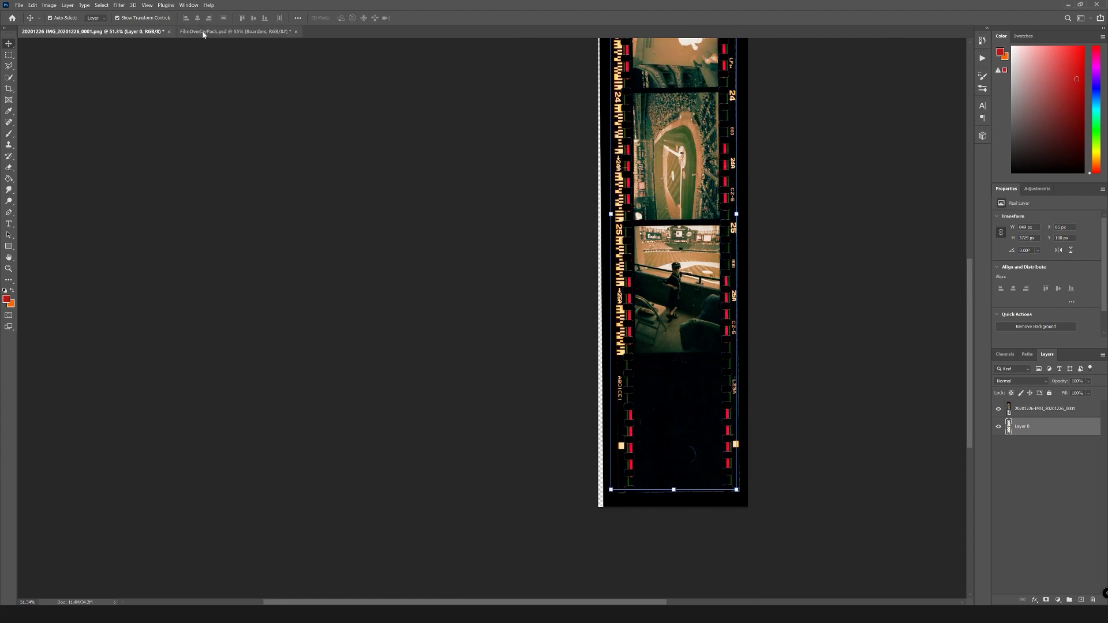
pyautogui.click(206, 31)
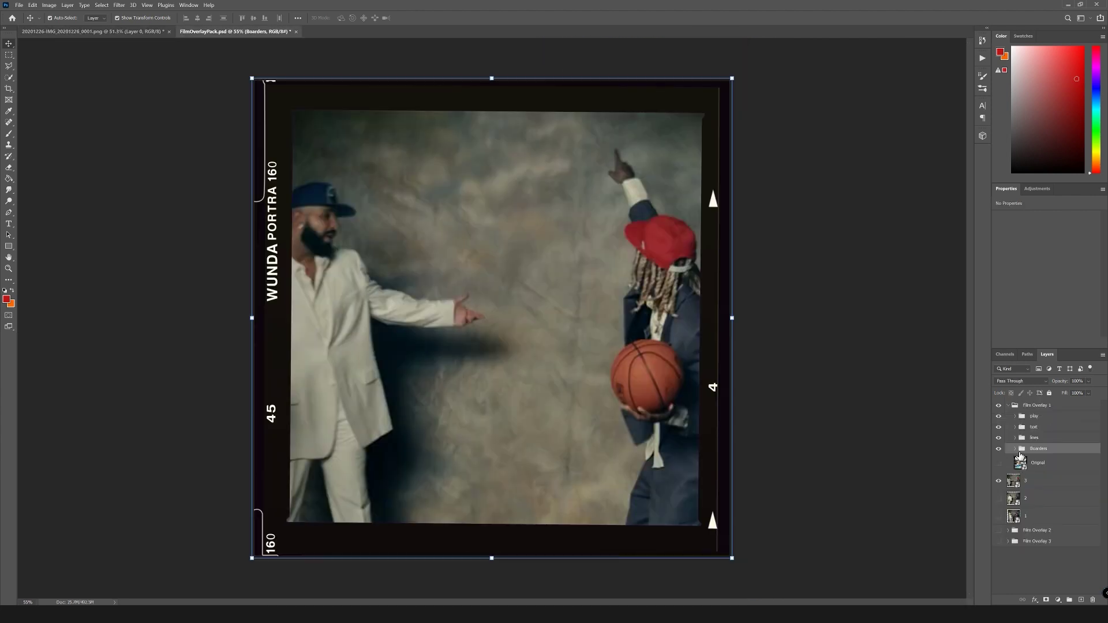
# Create a new 1920 by 1080 pixel RGB document at 300 pixels/inch with transparent background, and fit it in view.
pyautogui.click(20, 6)
pyautogui.click(27, 9)
pyautogui.click(19, 5)
pyautogui.click(26, 14)
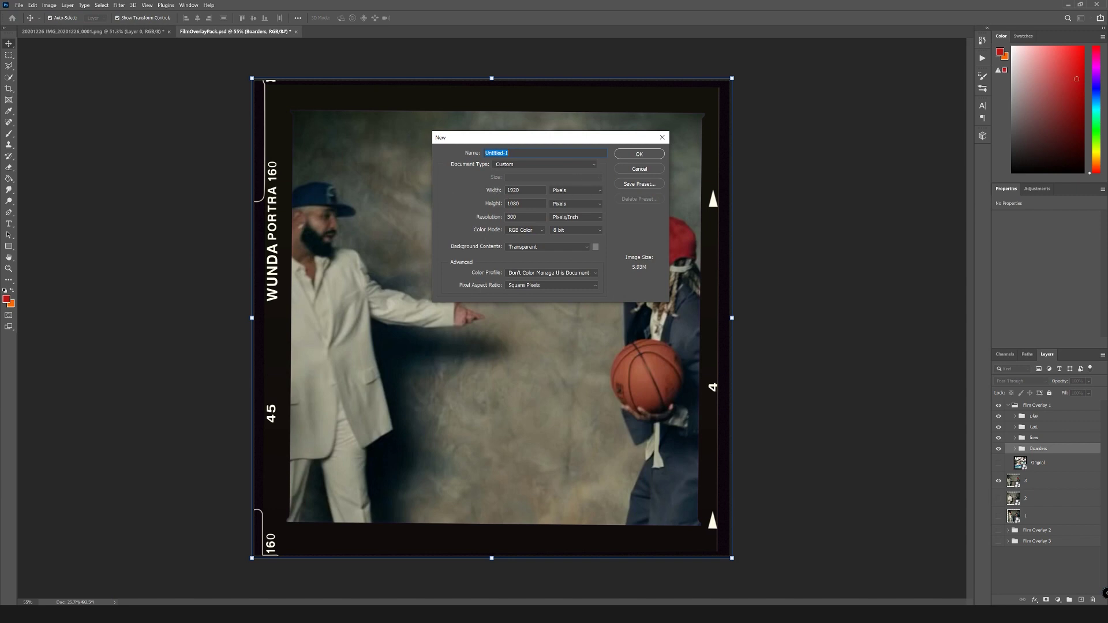
pyautogui.click(637, 154)
pyautogui.hotkey('ctrl', '0')
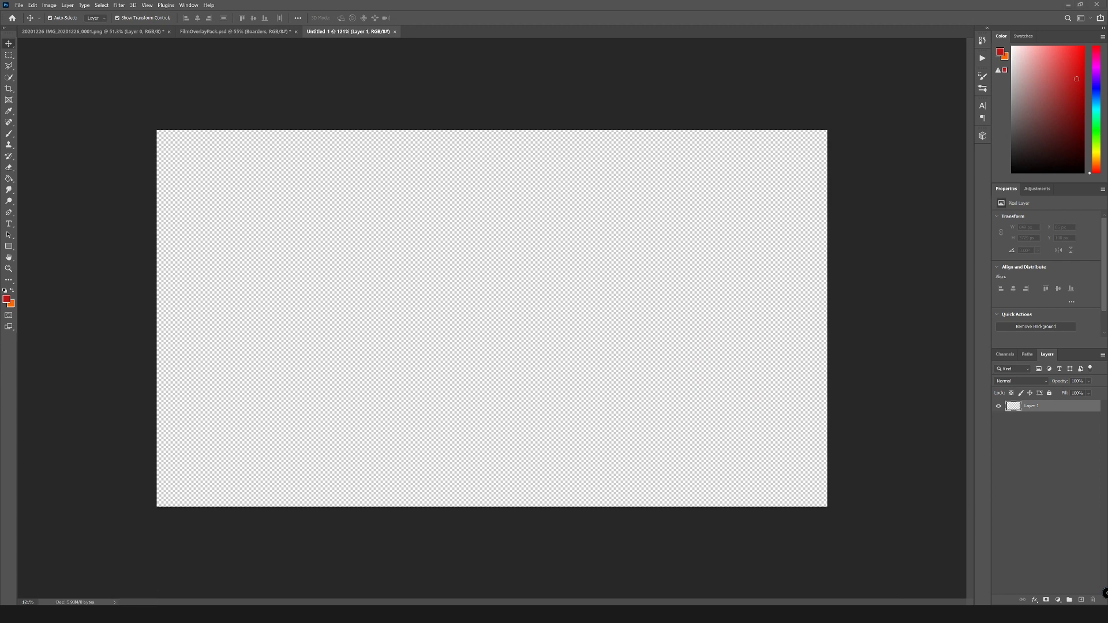
# Place framed pictures 1, 2 and 3 in the new document at about 936 px square, with picture 1 near the centre.
pyautogui.press('Return')
pyautogui.press('Return')
pyautogui.press('Return')
pyautogui.moveTo(764, 233); pyautogui.dragTo(334, 335)
pyautogui.moveTo(680, 318); pyautogui.dragTo(602, 326)
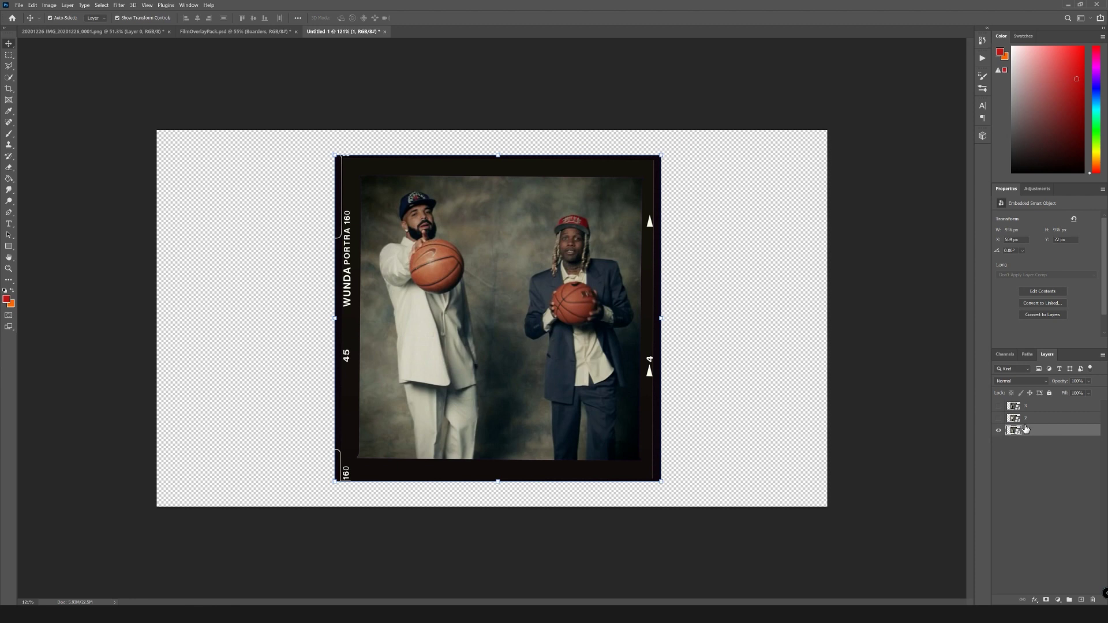
# Show pictures 2 and 3, and line them up edge to edge on the left and right of picture 1.
pyautogui.click(1034, 418)
pyautogui.click(999, 418)
pyautogui.moveTo(531, 316); pyautogui.dragTo(214, 312)
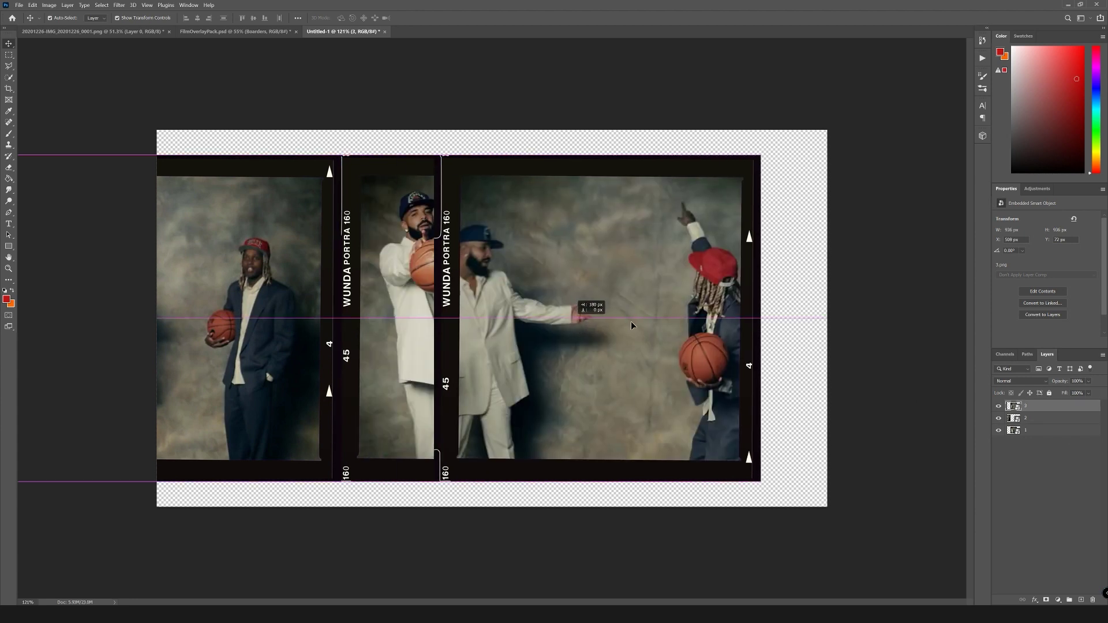
pyautogui.moveTo(413, 232); pyautogui.dragTo(637, 232)
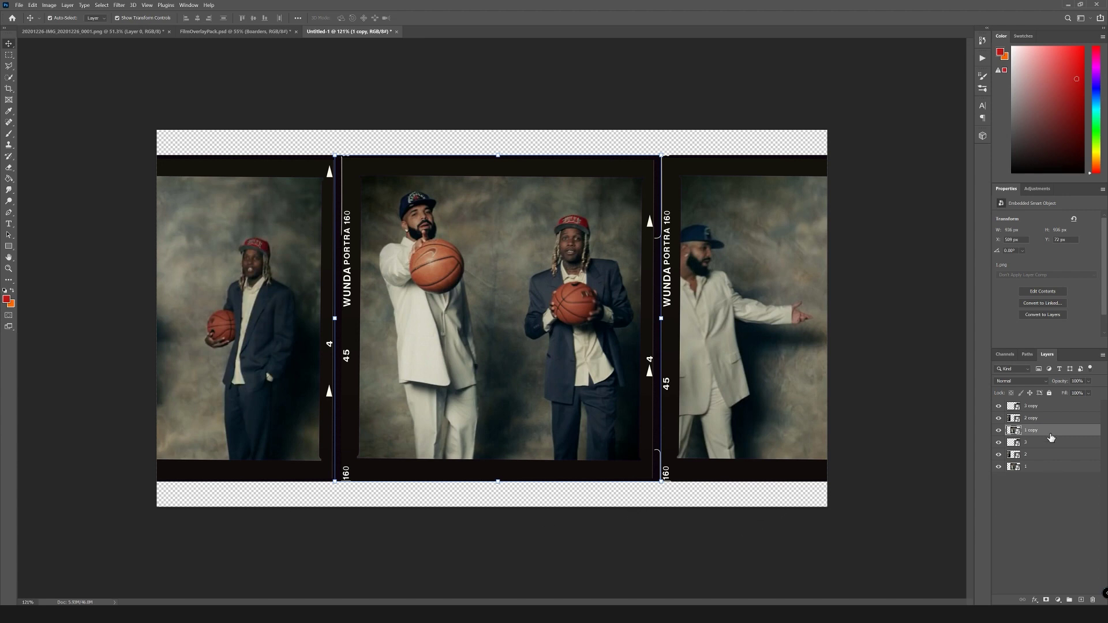
# Duplicate the row of three frames and move the copies up to form an overlapping row above it.
pyautogui.keyDown('shift'); pyautogui.click(1031, 406); pyautogui.keyUp('shift')
pyautogui.moveTo(546, 337); pyautogui.dragTo(537, 9)
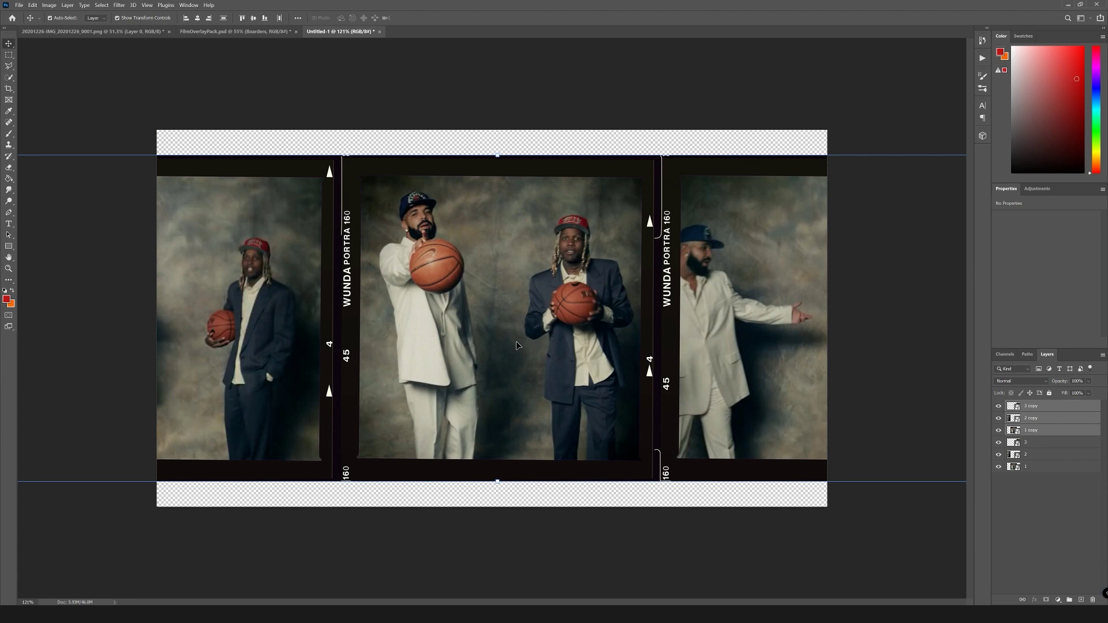
pyautogui.moveTo(518, 344); pyautogui.dragTo(502, 98)
pyautogui.moveTo(500, 198); pyautogui.dragTo(496, 139)
# Duplicate the upper row of frames and move the copies down to form another row below the middle one.
pyautogui.hotkey('ctrl', 'j')
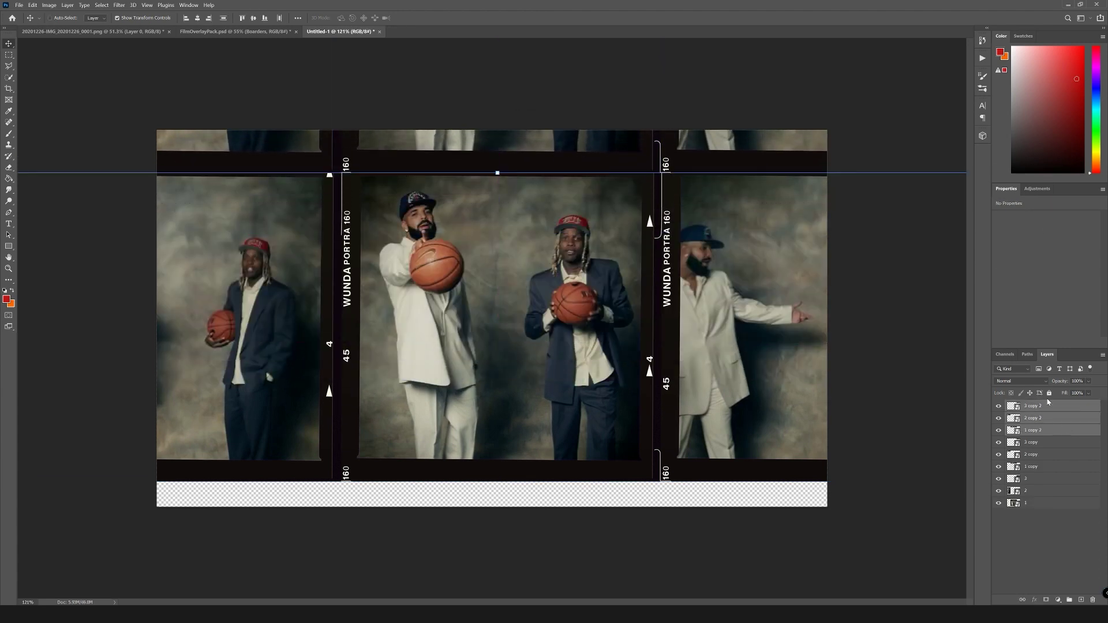
pyautogui.moveTo(497, 360); pyautogui.dragTo(497, 537)
pyautogui.click(836, 402)
pyautogui.scroll(-4, 835, 402)
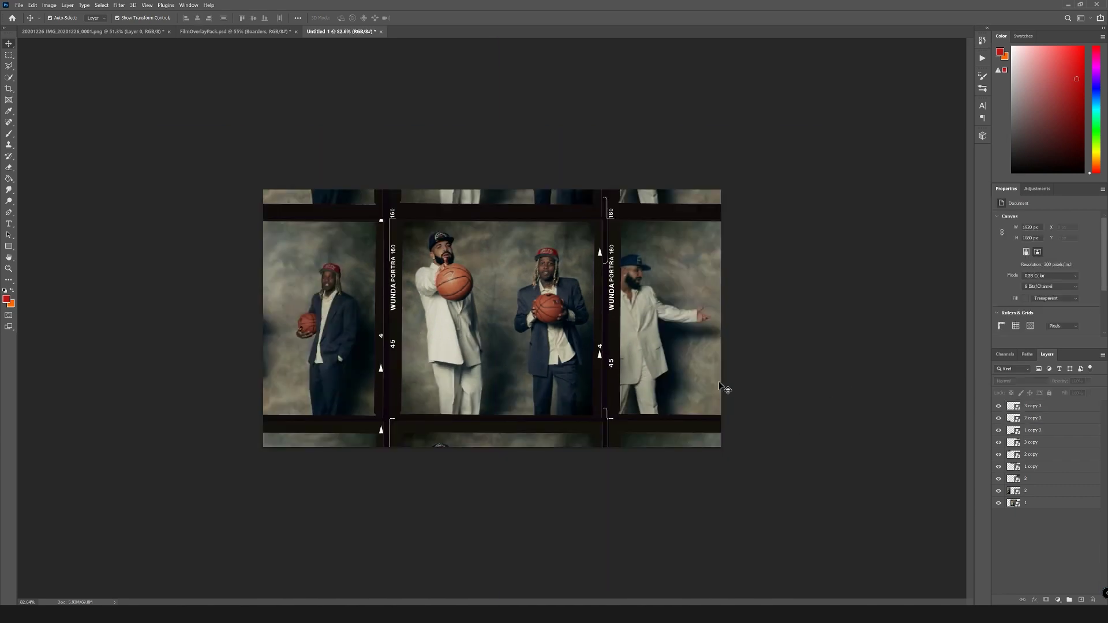
# Shift the right column of three frames slightly down and toward the middle column to offset the strips.
pyautogui.scroll(2, 664, 361)
pyautogui.scroll(1, 663, 358)
pyautogui.moveTo(722, 414)
pyautogui.mouseDown()
pyautogui.moveTo(725, 398)
pyautogui.moveTo(724, 421)
pyautogui.mouseUp()
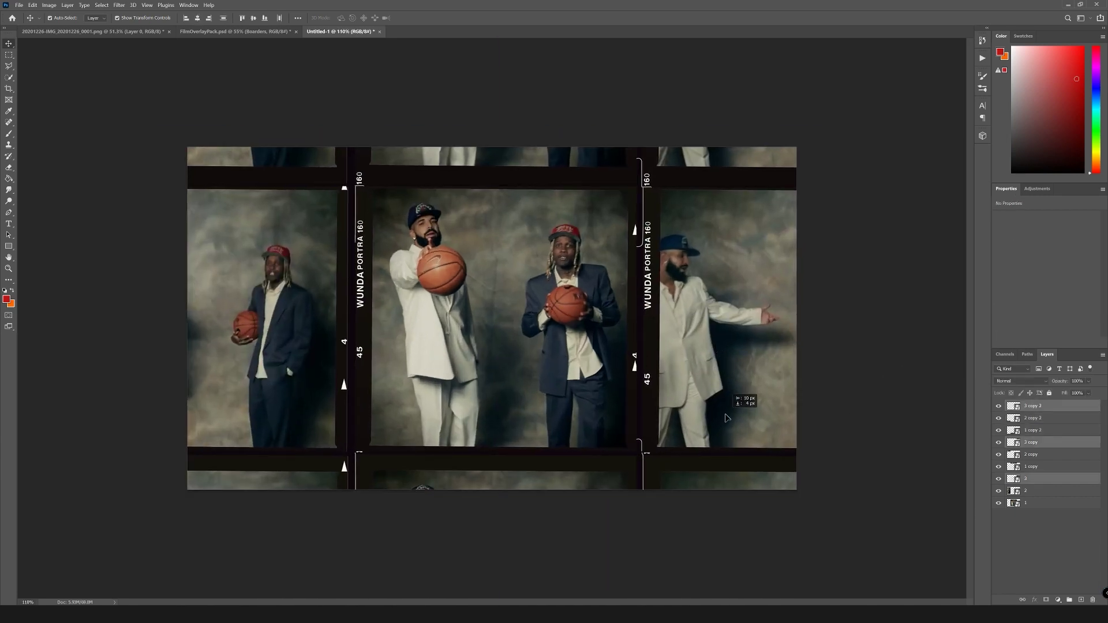
pyautogui.click(815, 316)
# Create a new empty layer above all the film frame layers.
pyautogui.scroll(8, 655, 181)
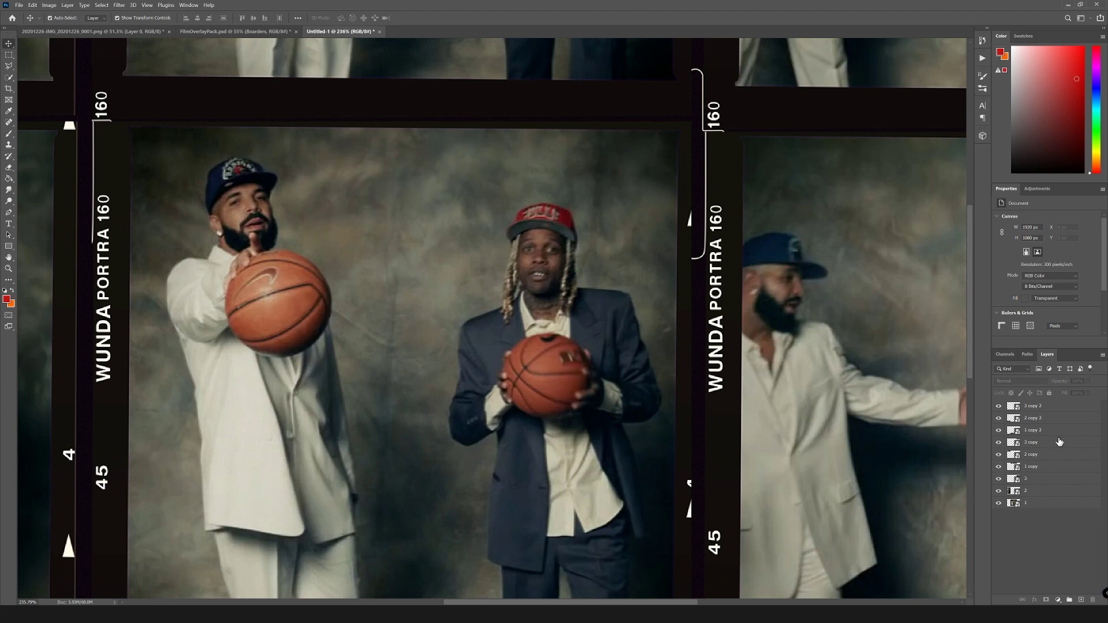
pyautogui.click(1024, 408)
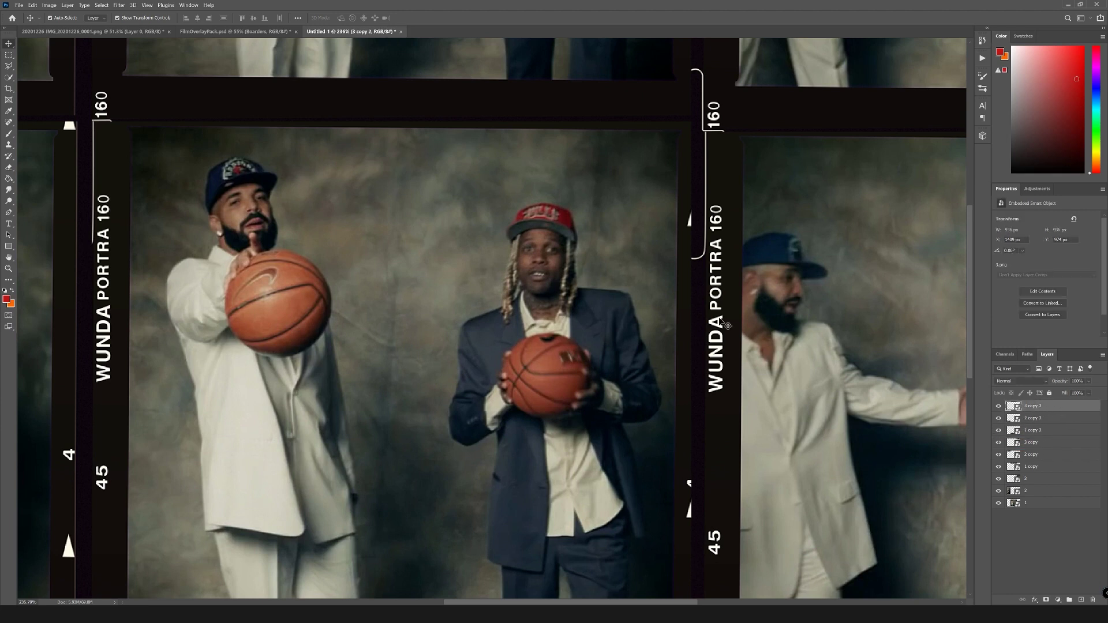
pyautogui.scroll(-4, 702, 282)
pyautogui.click(957, 450)
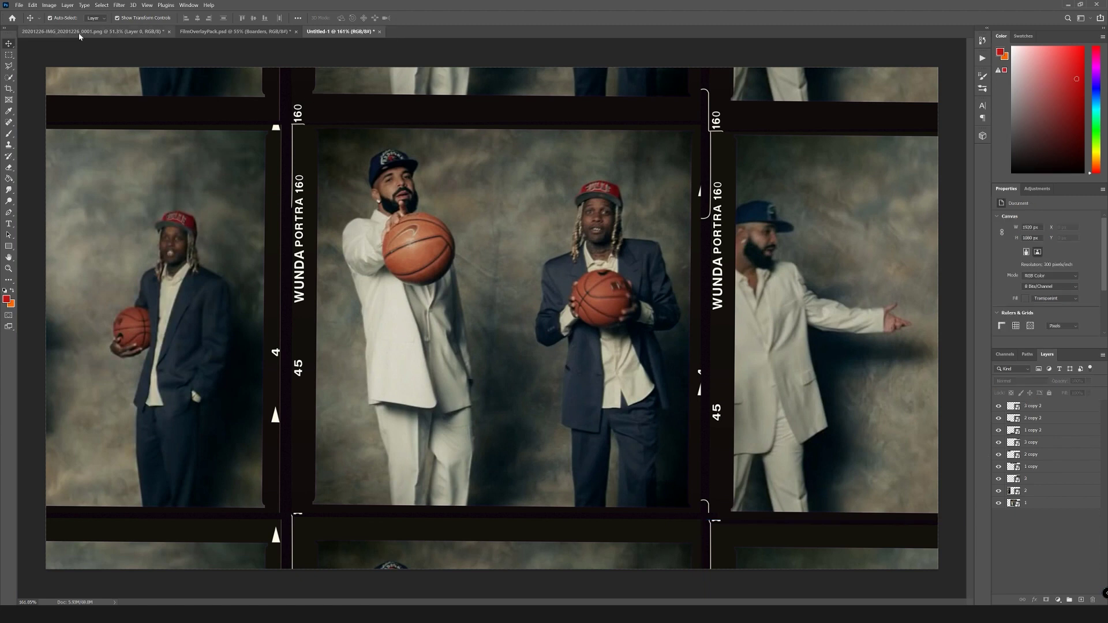
pyautogui.click(1079, 601)
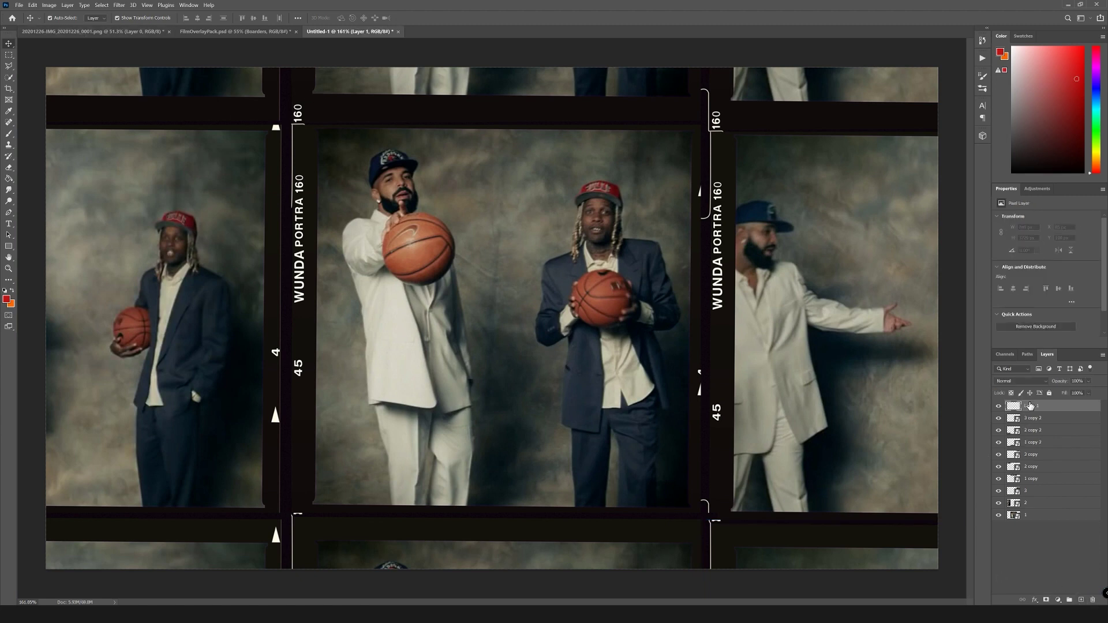
pyautogui.scroll(-3, 491, 311)
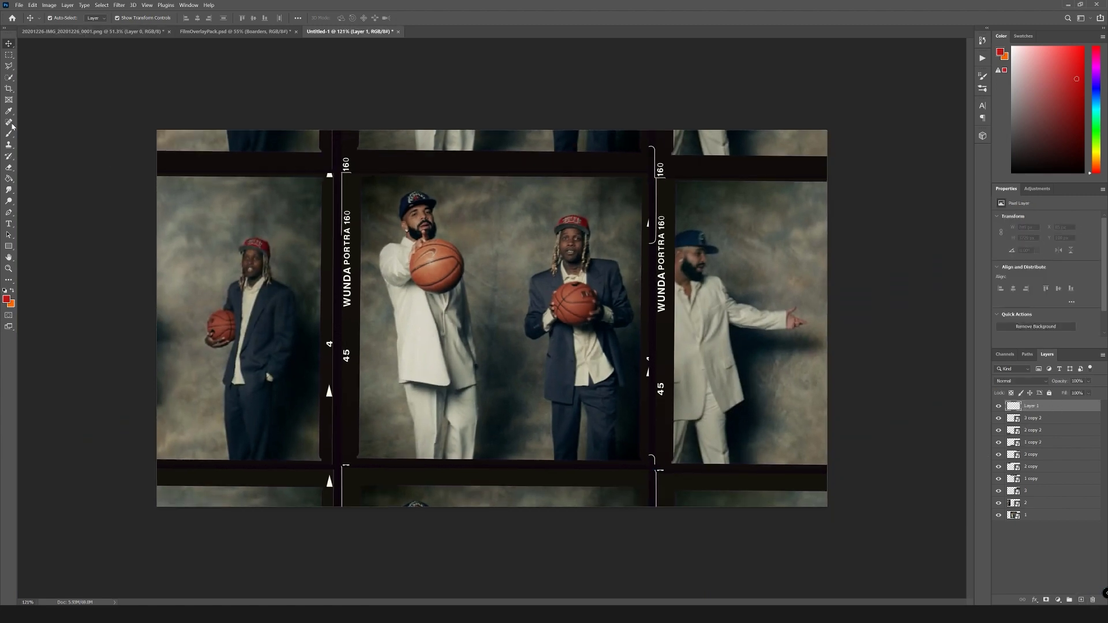
# Choose the Brush tool with the Kyle's Inkbox - Clean Comics preset from the megapack brushes.
pyautogui.click(9, 133)
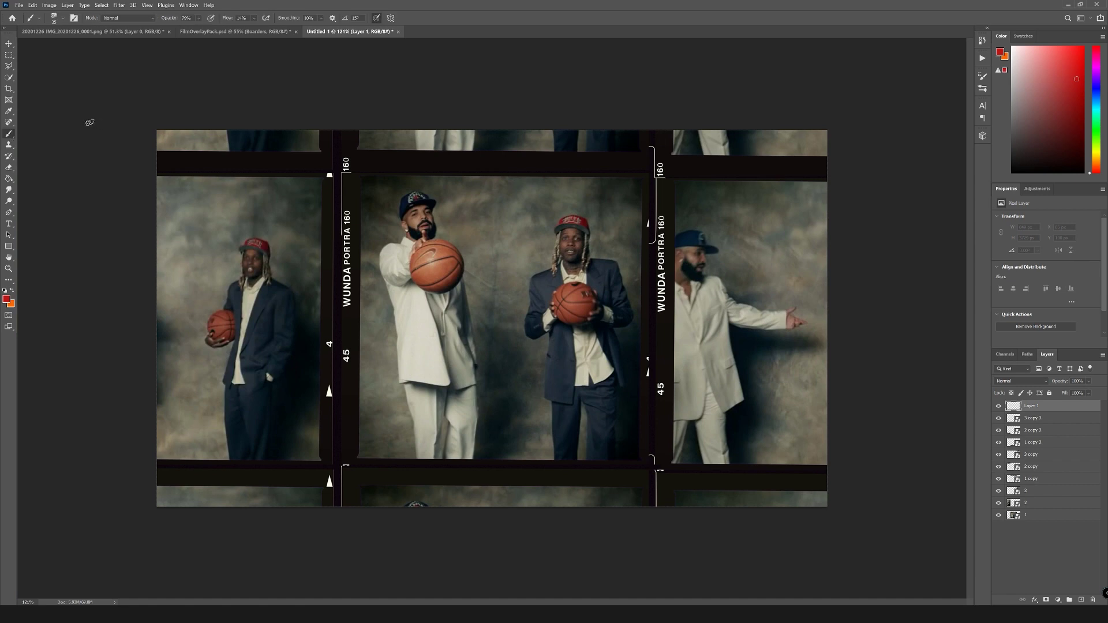
pyautogui.click(64, 22)
pyautogui.scroll(3, 84, 411)
pyautogui.moveTo(168, 214); pyautogui.dragTo(165, 132)
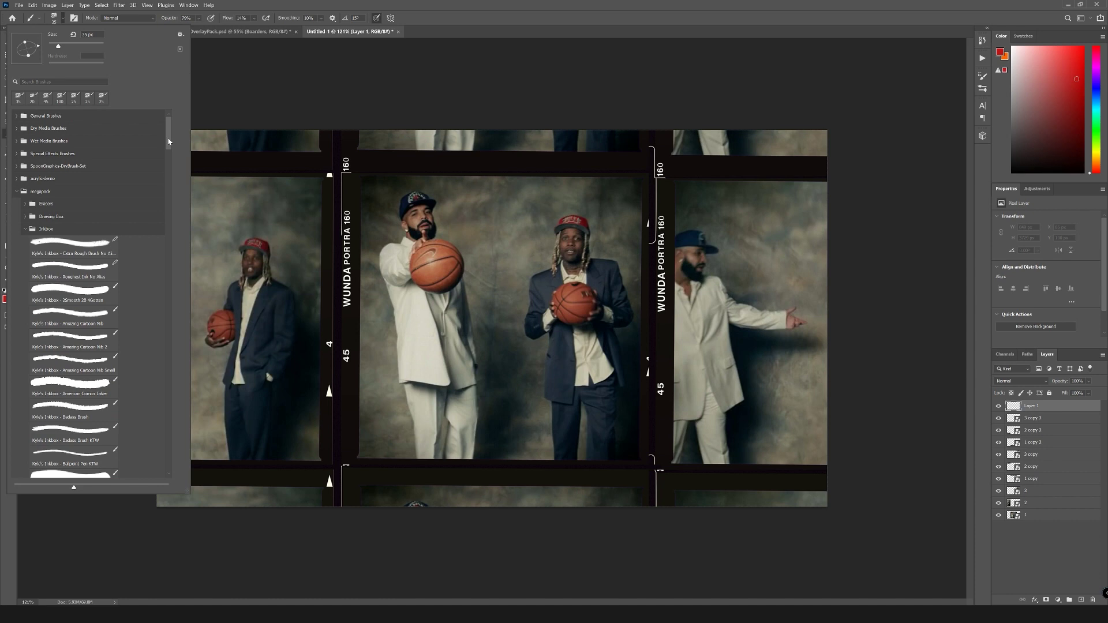
pyautogui.moveTo(169, 138); pyautogui.dragTo(169, 226)
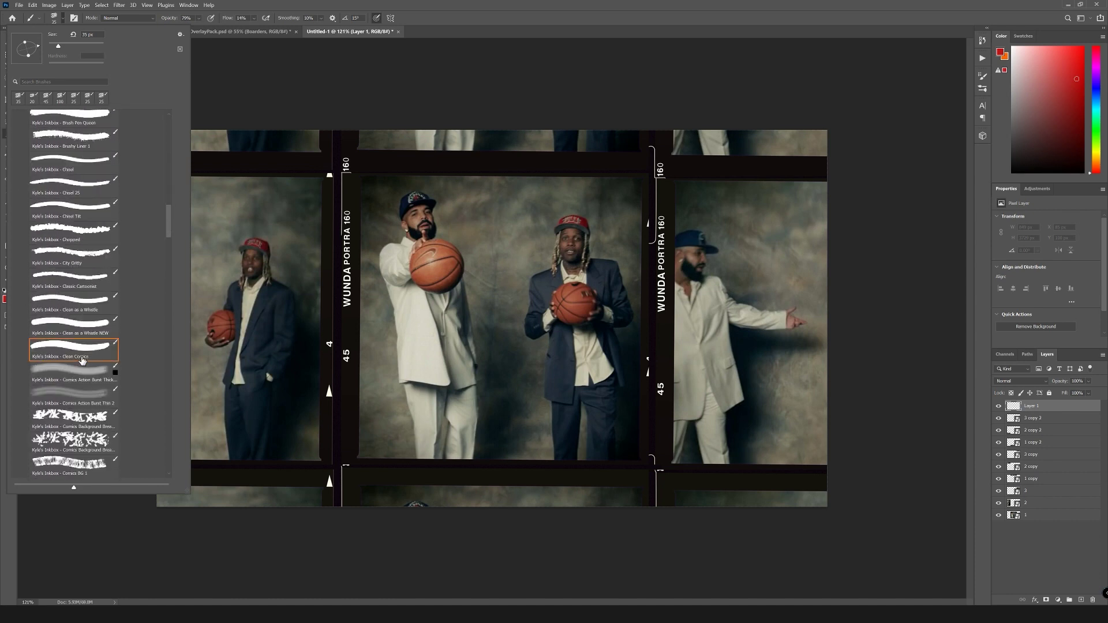
# Confirm red #bd1515 as the brush colour and check the brush's opacity, flow and smoothing settings.
pyautogui.click(7, 299)
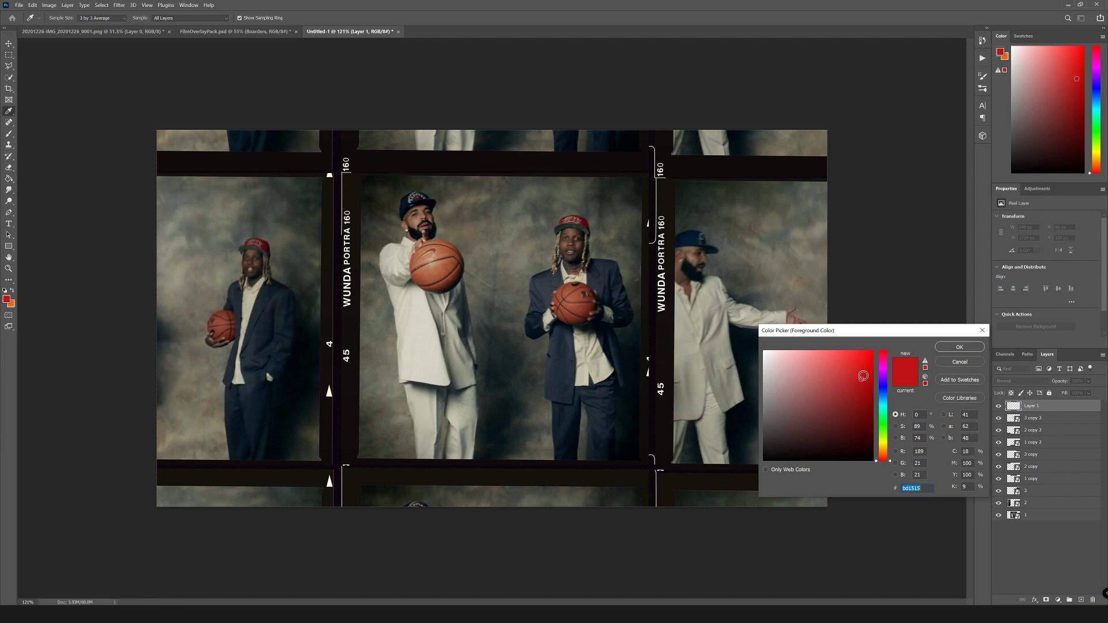
pyautogui.press('Return')
pyautogui.click(199, 19)
pyautogui.click(255, 19)
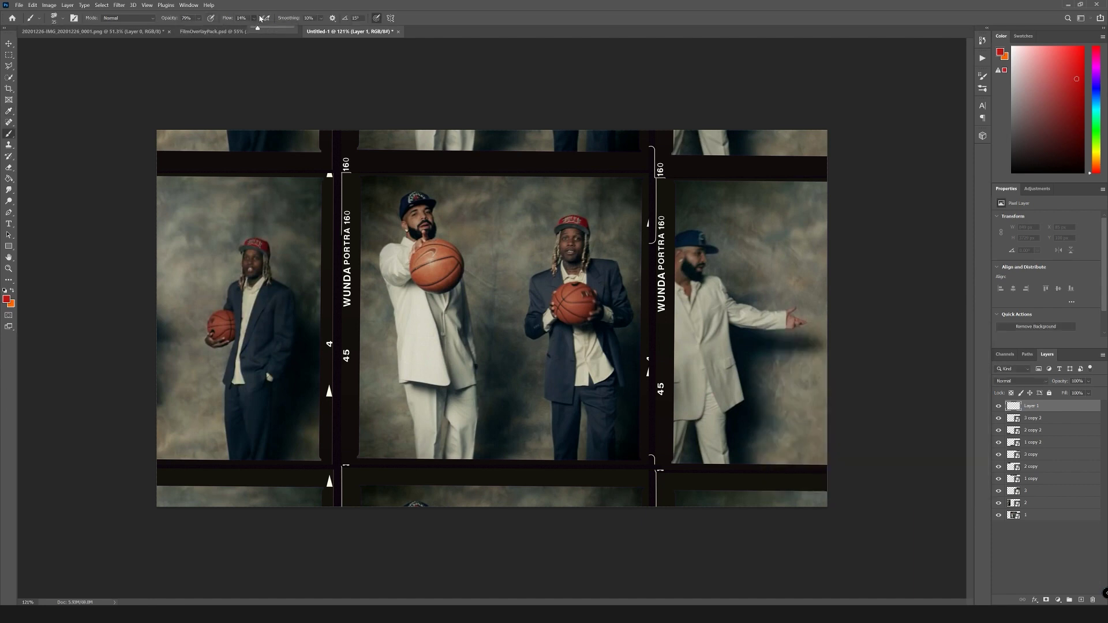
pyautogui.click(321, 19)
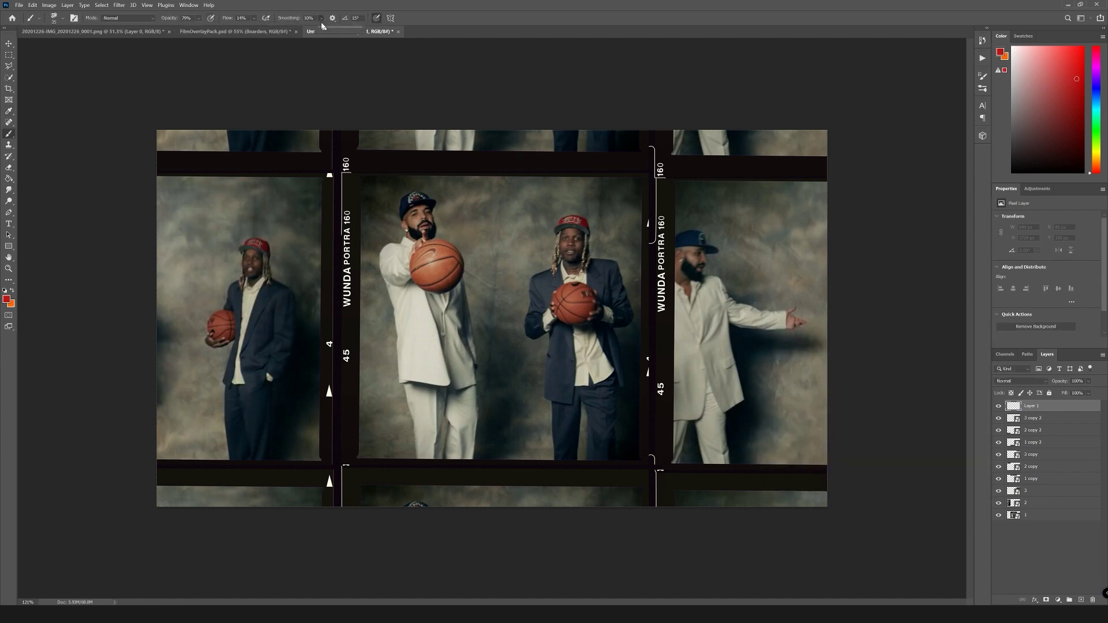
pyautogui.moveTo(300, 28); pyautogui.dragTo(302, 31)
# Paint red corner marks at the middle frame's upper-left and lower-right corners and a red arc across the sheet's upper-right corner.
pyautogui.scroll(5, 626, 413)
pyautogui.scroll(-3, 80, 428)
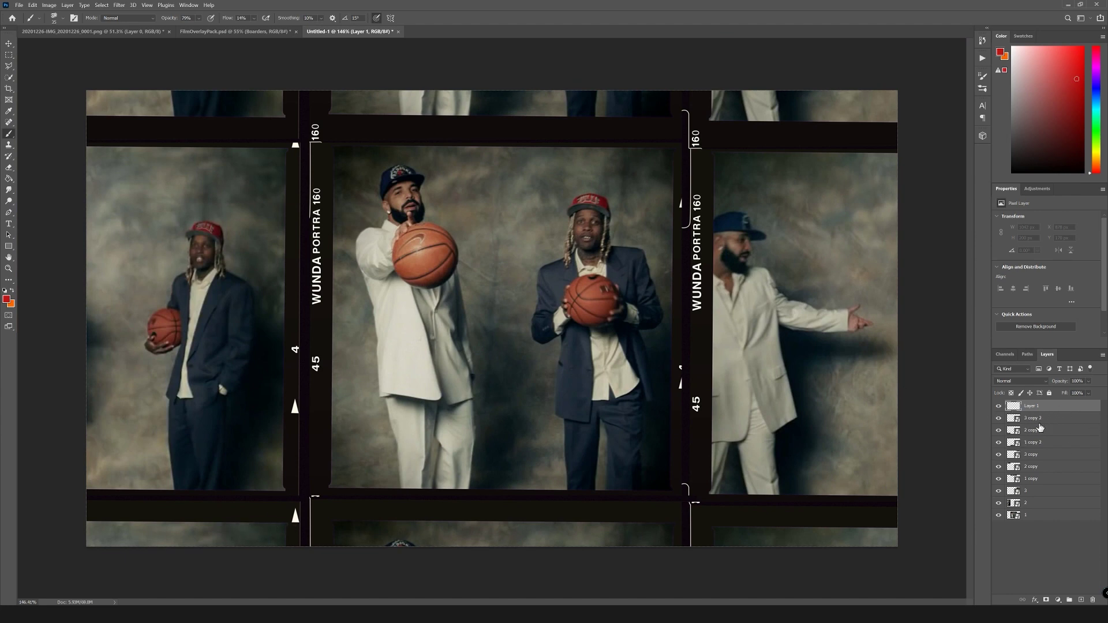
pyautogui.moveTo(310, 138)
pyautogui.mouseDown()
pyautogui.moveTo(311, 204)
pyautogui.moveTo(315, 145)
pyautogui.moveTo(378, 123)
pyautogui.mouseUp()
pyautogui.moveTo(646, 512); pyautogui.dragTo(684, 437)
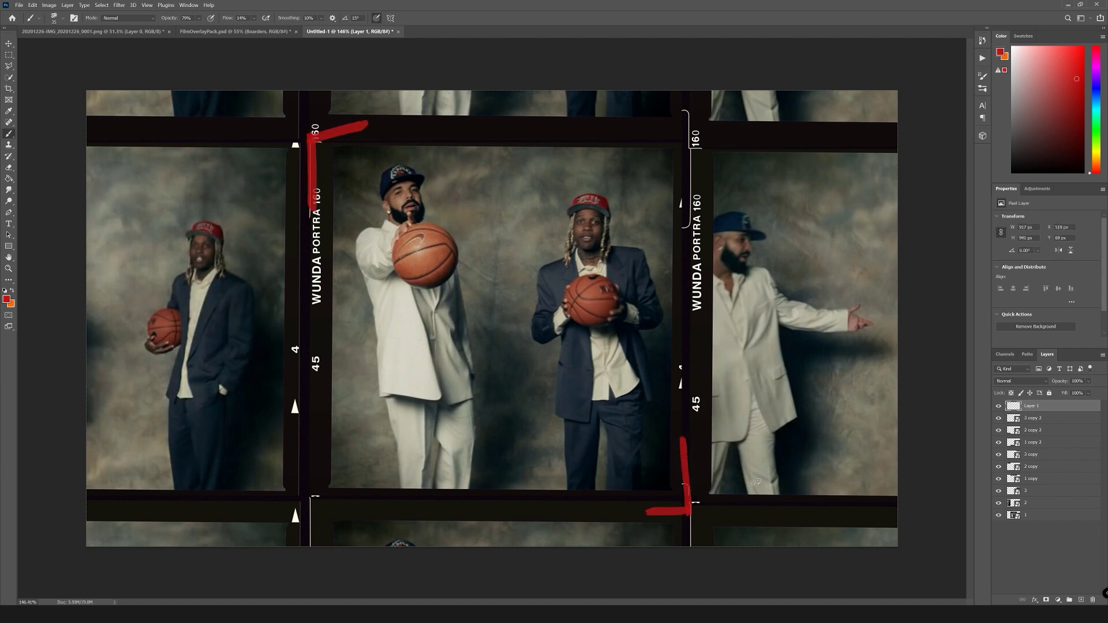
pyautogui.moveTo(698, 123); pyautogui.dragTo(784, 91)
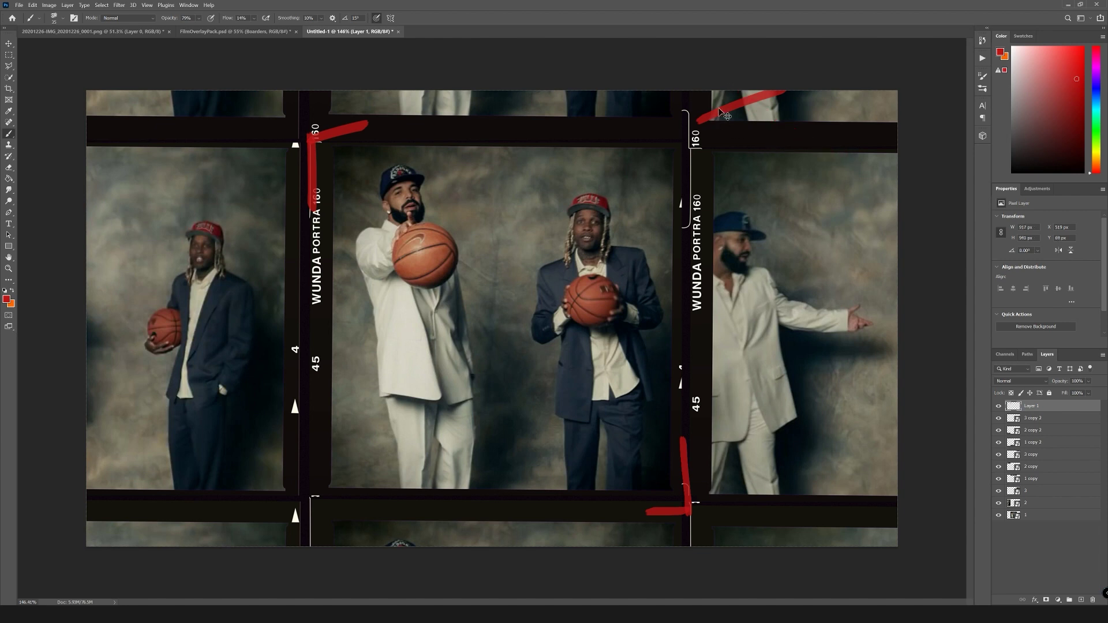
pyautogui.hotkey('ctrl', 'z')
pyautogui.moveTo(722, 94); pyautogui.dragTo(900, 154)
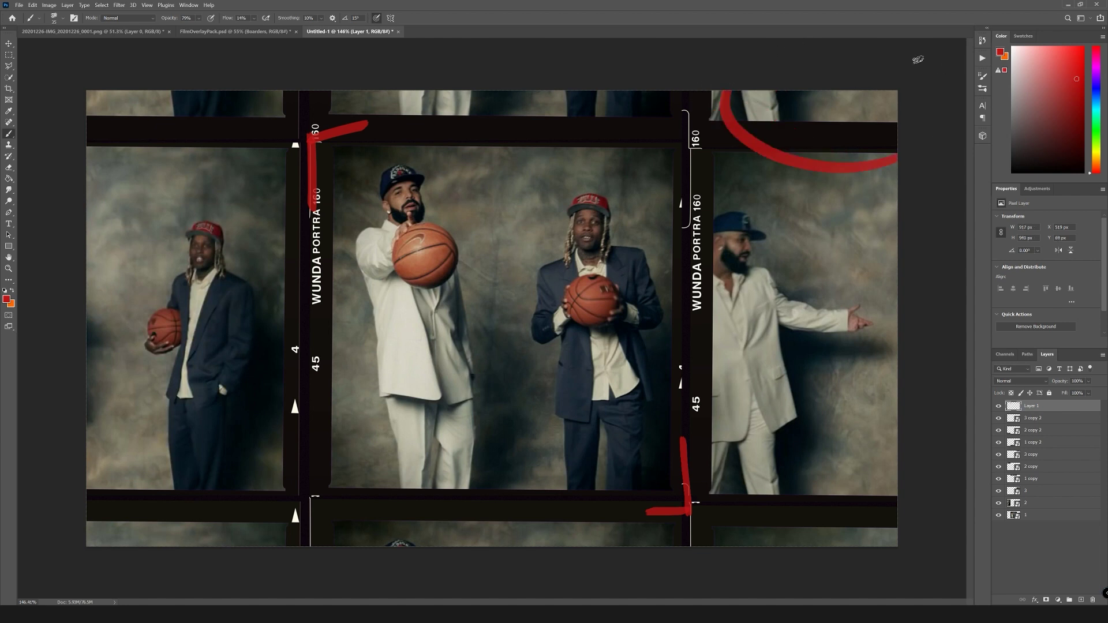
# Save the marked-up contact sheet as the image 1.png.
pyautogui.scroll(1, 558, 390)
pyautogui.scroll(-1, 558, 390)
pyautogui.scroll(-1, 558, 390)
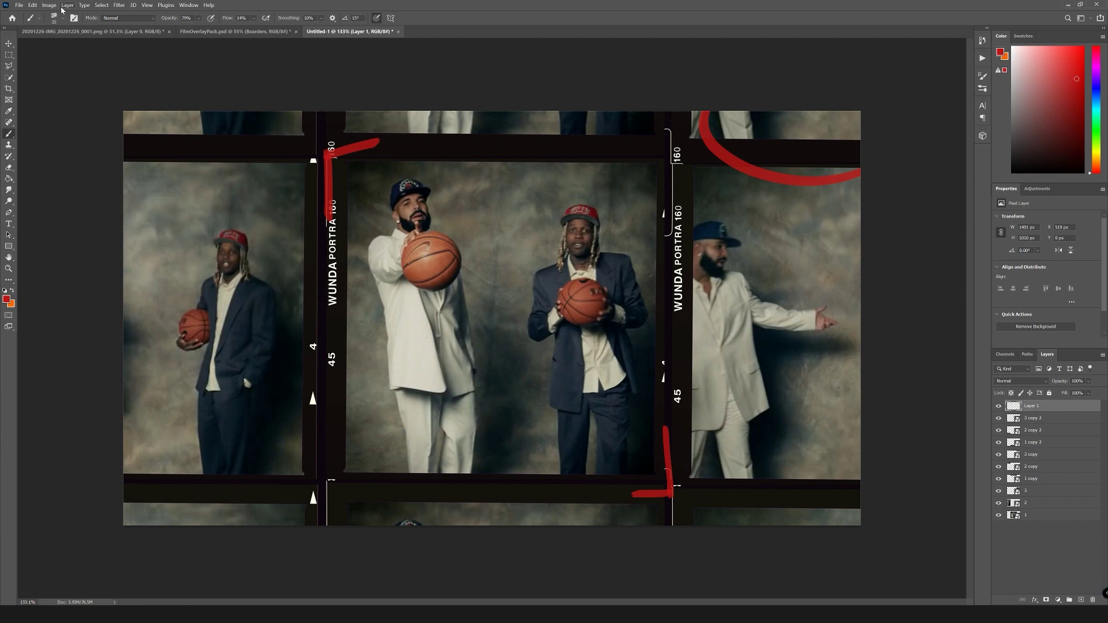
pyautogui.hotkey('ctrl', 's')
pyautogui.click(224, 498)
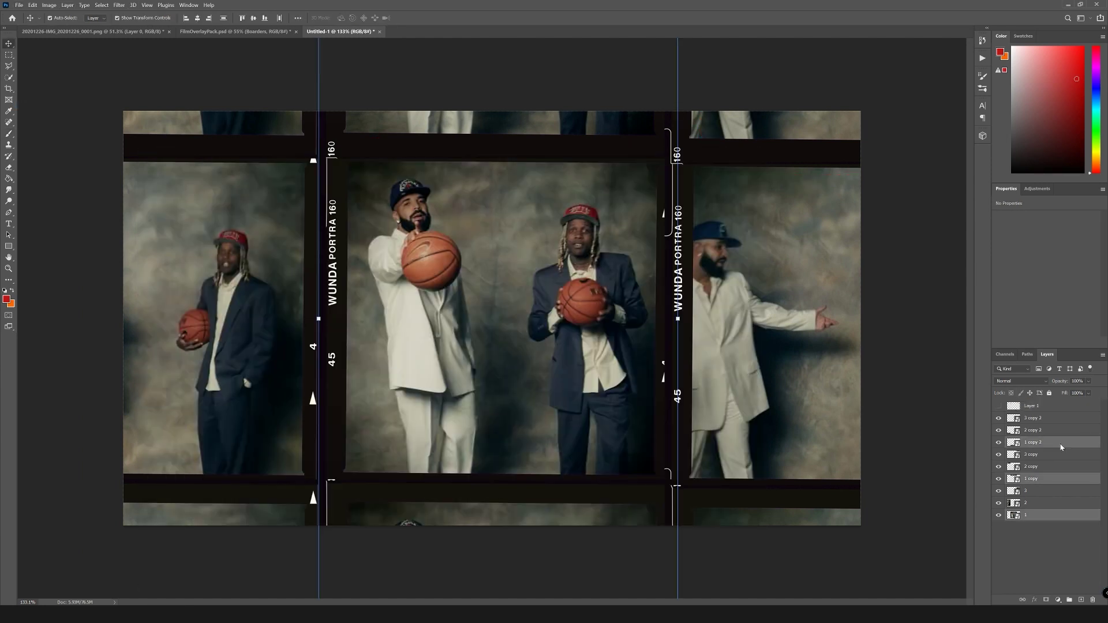
# Merge the three picture 1 layers into one strip and the three picture 3 layers into another.
pyautogui.rightClick(1061, 448)
pyautogui.click(1019, 332)
pyautogui.click(1033, 418)
pyautogui.moveTo(855, 54); pyautogui.dragTo(854, 92)
pyautogui.keyDown('ctrl'); pyautogui.click(1034, 418); pyautogui.keyUp('ctrl')
pyautogui.keyDown('ctrl'); pyautogui.click(1033, 478); pyautogui.keyUp('ctrl')
pyautogui.rightClick(1068, 455)
pyautogui.click(1014, 307)
# Merge the three picture 2 layers into a single strip.
pyautogui.click(1034, 467)
pyautogui.keyDown('ctrl'); pyautogui.click(1034, 454); pyautogui.keyUp('ctrl')
pyautogui.keyDown('ctrl'); pyautogui.click(1033, 430); pyautogui.keyUp('ctrl')
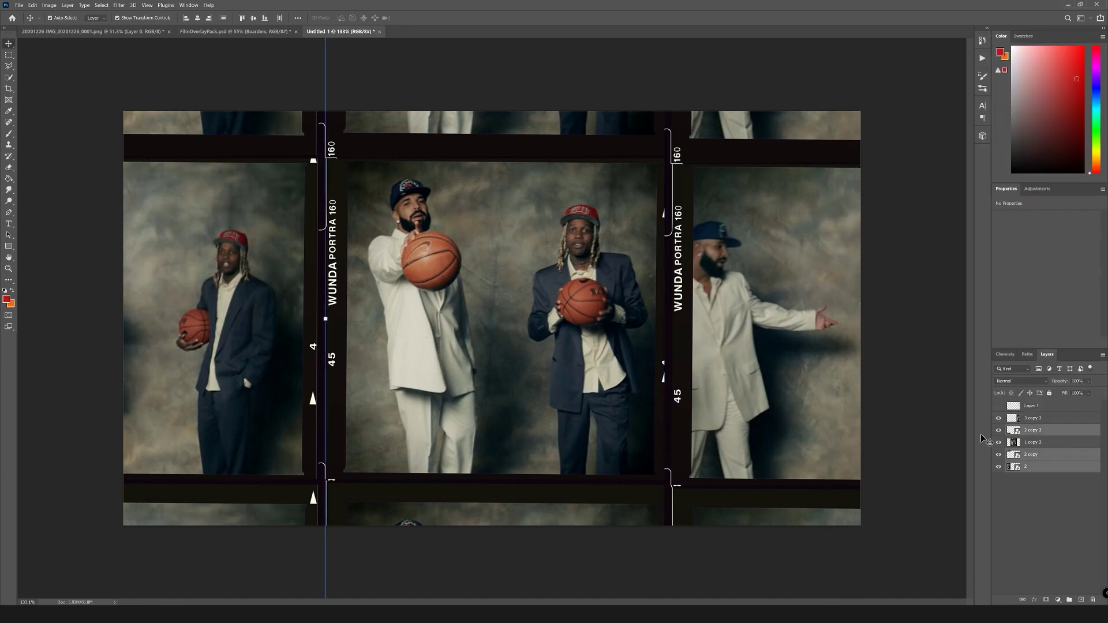
pyautogui.rightClick(1041, 431)
pyautogui.click(1009, 318)
# Rearrange the strips, moving picture 1 to the left column and picture 2 into the middle.
pyautogui.moveTo(525, 310)
pyautogui.mouseDown()
pyautogui.moveTo(593, 307)
pyautogui.moveTo(540, 309)
pyautogui.mouseUp()
pyautogui.moveTo(232, 286); pyautogui.dragTo(832, 288)
pyautogui.moveTo(419, 280); pyautogui.dragTo(164, 302)
pyautogui.moveTo(617, 279); pyautogui.dragTo(460, 280)
pyautogui.moveTo(297, 271); pyautogui.dragTo(192, 261)
pyautogui.moveTo(520, 296); pyautogui.dragTo(436, 307)
# Nudge the three strips so their edges meet with slightly different heights, the right strip lowest.
pyautogui.moveTo(781, 331); pyautogui.dragTo(801, 349)
pyautogui.moveTo(1055, 441); pyautogui.dragTo(1053, 438)
pyautogui.moveTo(802, 349)
pyautogui.mouseDown()
pyautogui.moveTo(805, 360)
pyautogui.moveTo(792, 346)
pyautogui.mouseUp()
pyautogui.moveTo(542, 322)
pyautogui.mouseDown()
pyautogui.moveTo(558, 316)
pyautogui.moveTo(545, 314)
pyautogui.mouseUp()
pyautogui.moveTo(768, 339); pyautogui.dragTo(772, 331)
pyautogui.moveTo(242, 276); pyautogui.dragTo(247, 269)
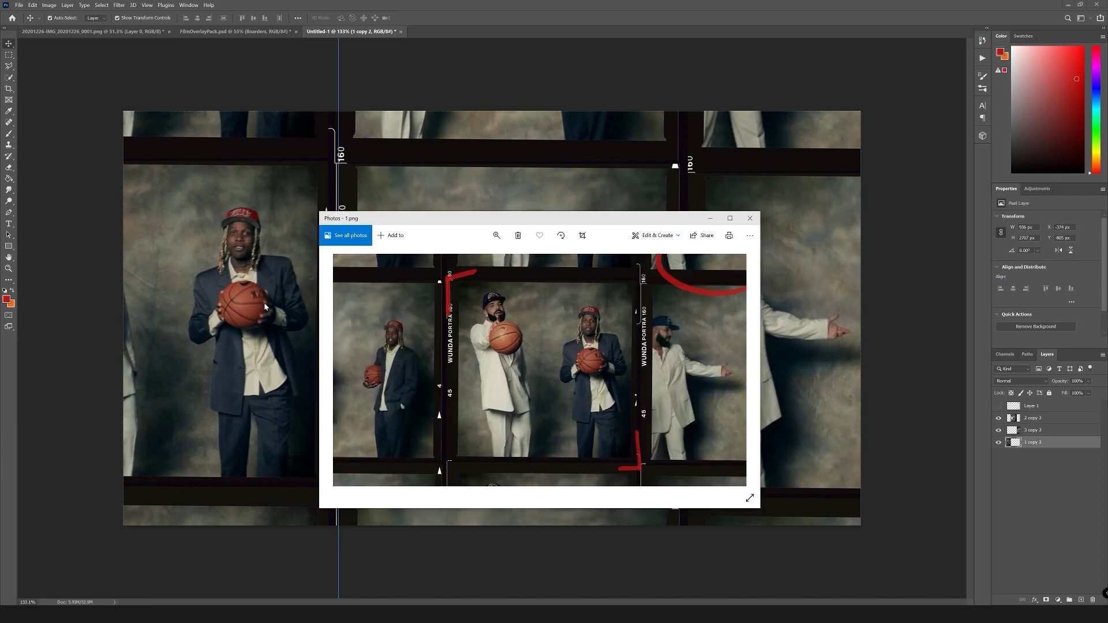
# Close the 1.png preview and nudge the middle strip slightly to the right.
pyautogui.click(746, 235)
pyautogui.click(745, 257)
pyautogui.click(751, 218)
pyautogui.moveTo(510, 288); pyautogui.dragTo(519, 288)
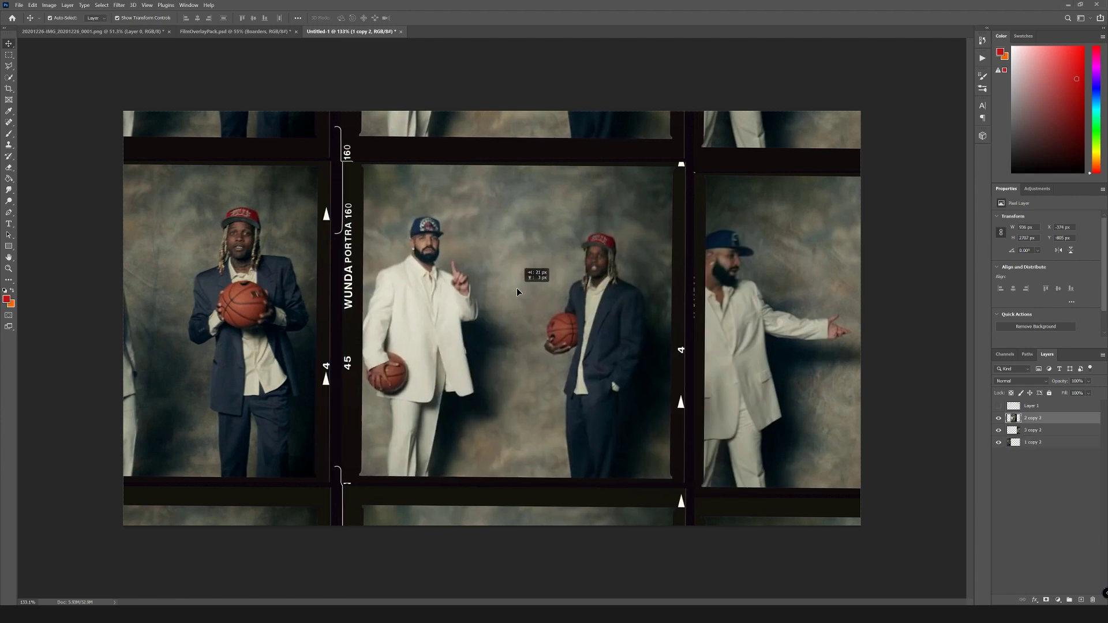
# Add a second markup layer above the strips and switch to the Brush tool.
pyautogui.click(1028, 464)
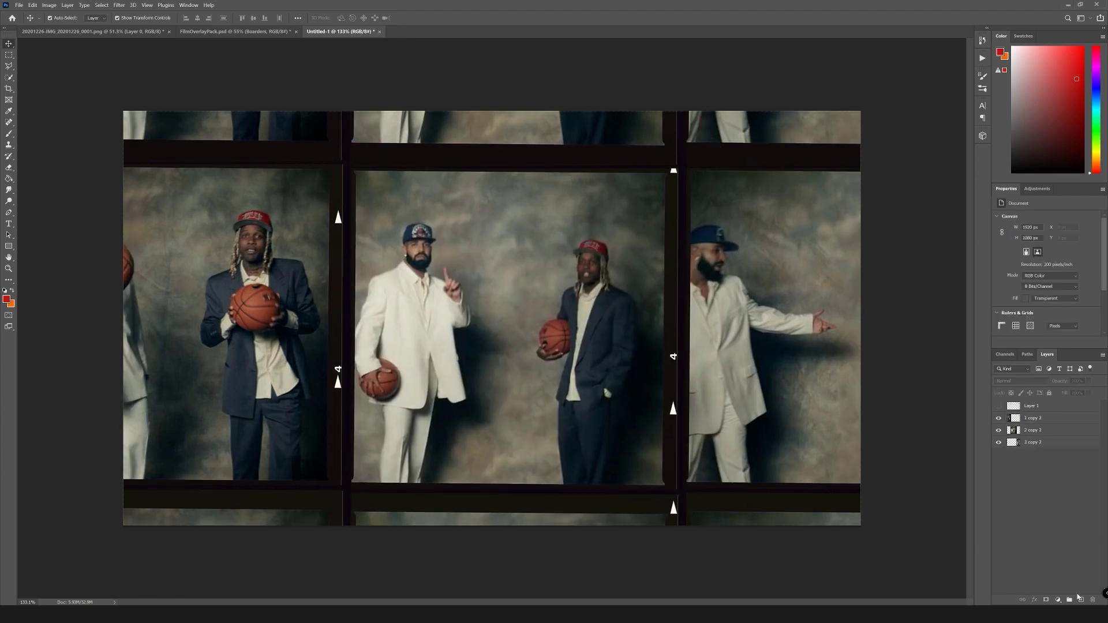
pyautogui.click(1080, 599)
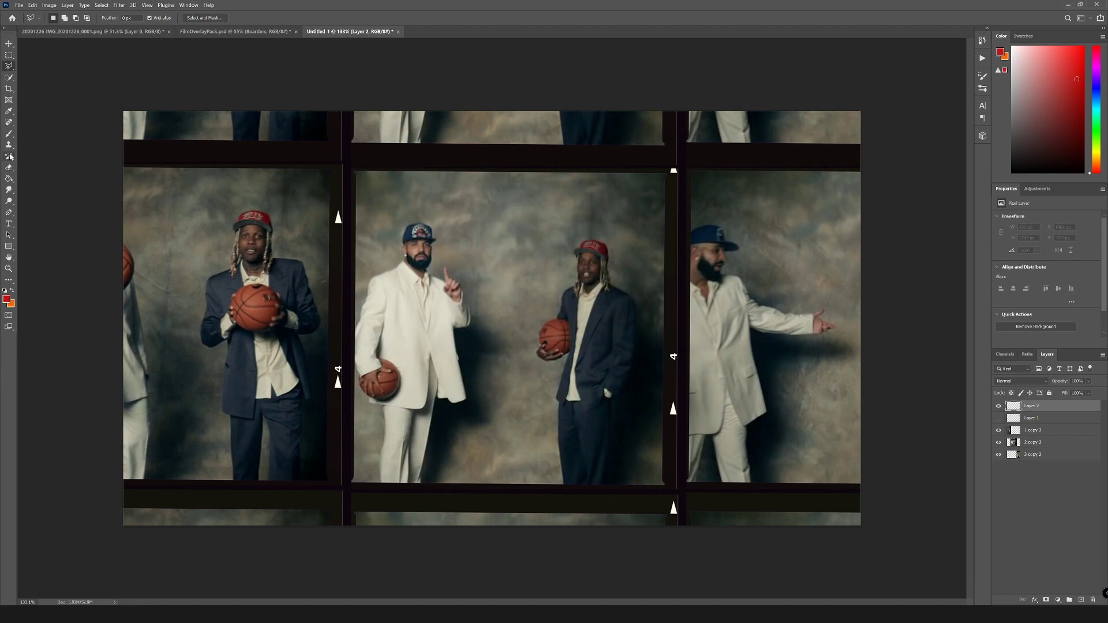
pyautogui.click(9, 133)
pyautogui.moveTo(426, 168)
pyautogui.mouseDown()
pyautogui.moveTo(650, 252)
pyautogui.moveTo(507, 227)
pyautogui.mouseUp()
pyautogui.hotkey('ctrl', 'z')
pyautogui.moveTo(521, 160)
pyautogui.mouseDown()
pyautogui.moveTo(466, 161)
pyautogui.moveTo(554, 177)
pyautogui.moveTo(670, 346)
pyautogui.mouseUp()
pyautogui.hotkey('ctrl', 'z')
pyautogui.hotkey('ctrl', 'z')
pyautogui.hotkey('ctrl', 'z')
# Paint a red circle over the middle frame and red marks near the sheet's upper-right and lower-left corners, and save the sheet.
pyautogui.moveTo(548, 151); pyautogui.dragTo(479, 149)
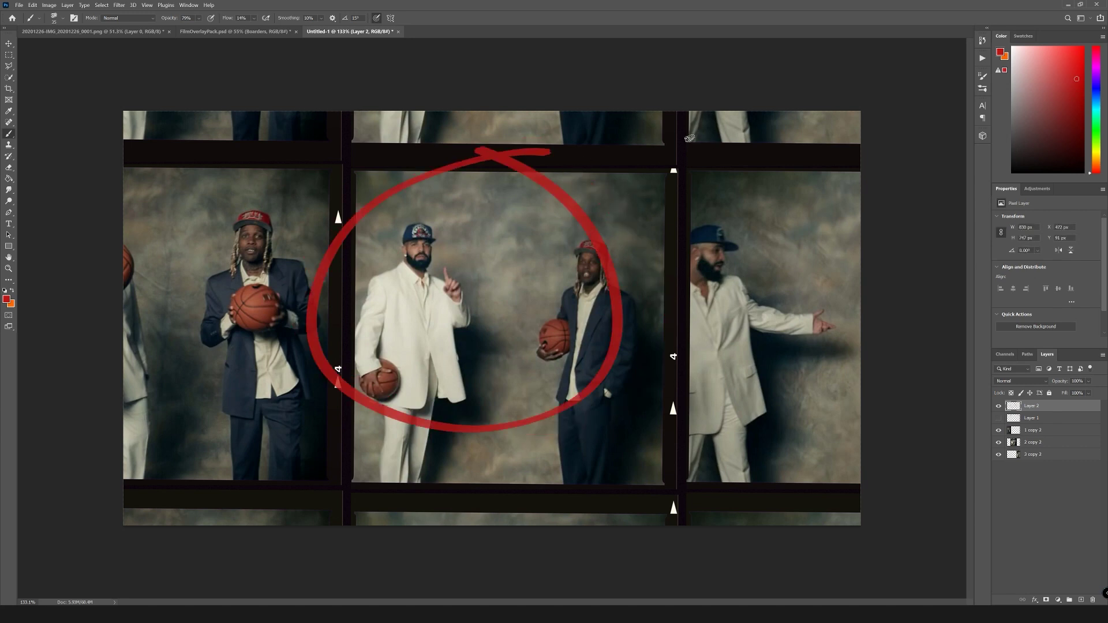
pyautogui.moveTo(693, 139); pyautogui.dragTo(816, 166)
pyautogui.moveTo(297, 495); pyautogui.dragTo(334, 525)
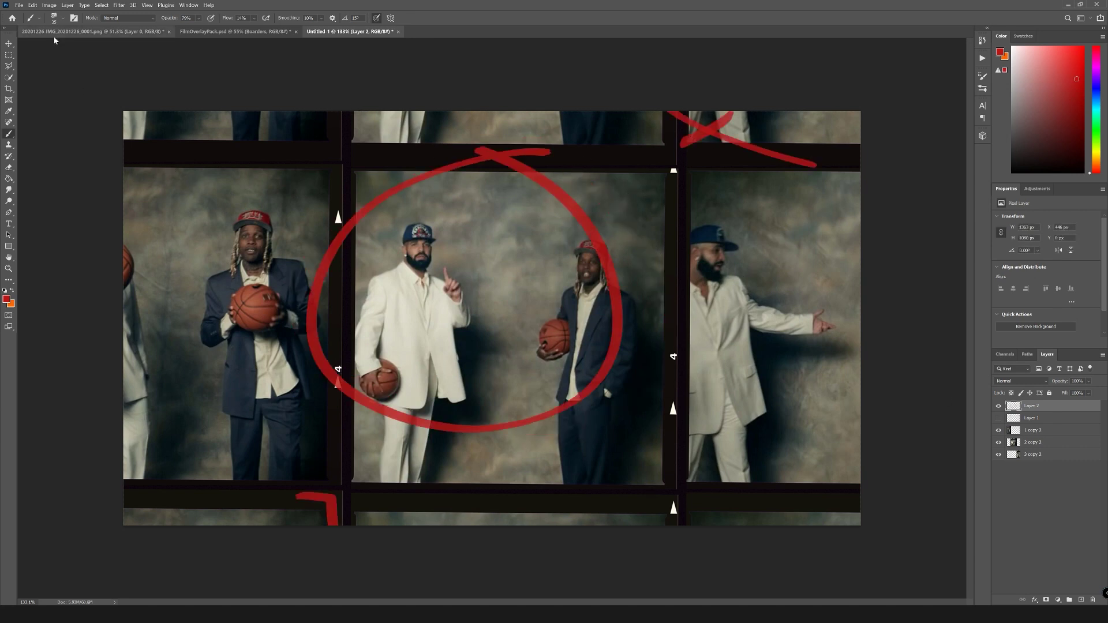
pyautogui.click(18, 5)
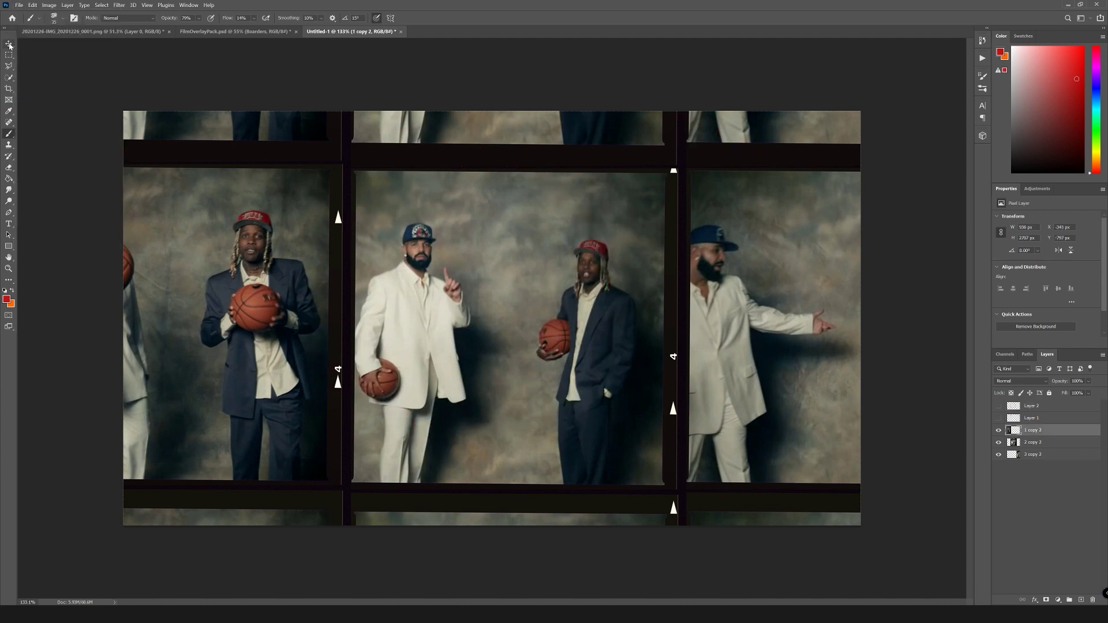
# Move the picture 3 strip from the right column into the middle of the sheet.
pyautogui.click(738, 278)
pyautogui.moveTo(765, 354); pyautogui.dragTo(426, 332)
pyautogui.click(300, 337)
pyautogui.moveTo(796, 325); pyautogui.dragTo(791, 318)
pyautogui.moveTo(567, 311)
pyautogui.mouseDown()
pyautogui.moveTo(583, 310)
pyautogui.moveTo(569, 311)
pyautogui.mouseUp()
# Move the picture 1 strip to the right column and the picture 2 strip to the left, staggering the strips' heights.
pyautogui.click(151, 277)
pyautogui.moveTo(151, 278); pyautogui.dragTo(915, 291)
pyautogui.click(731, 280)
pyautogui.moveTo(731, 281); pyautogui.dragTo(79, 276)
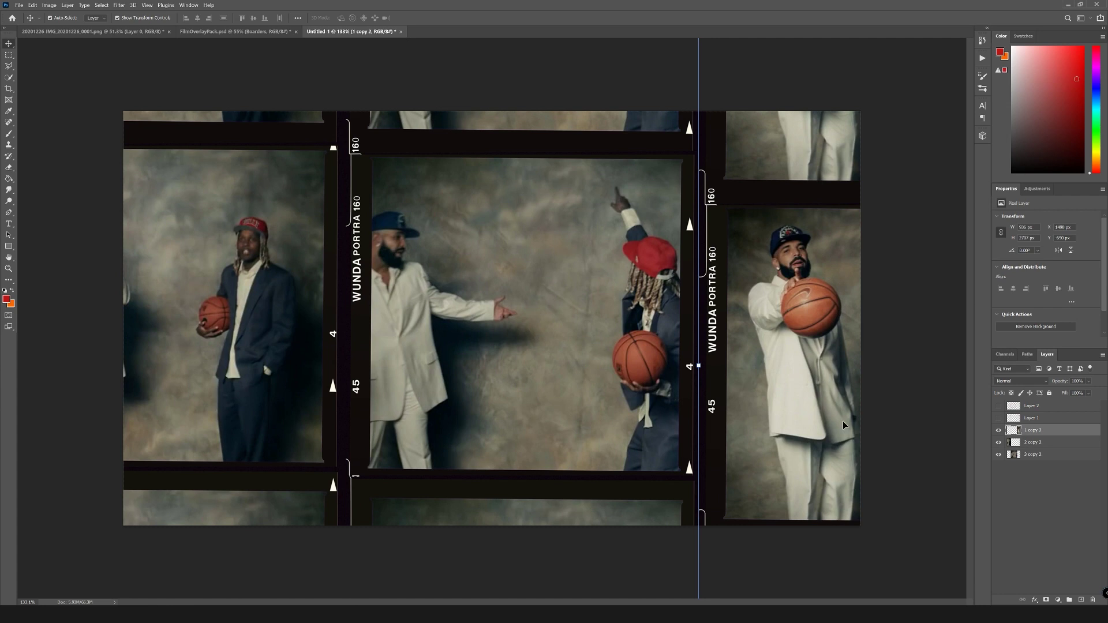
pyautogui.click(922, 223)
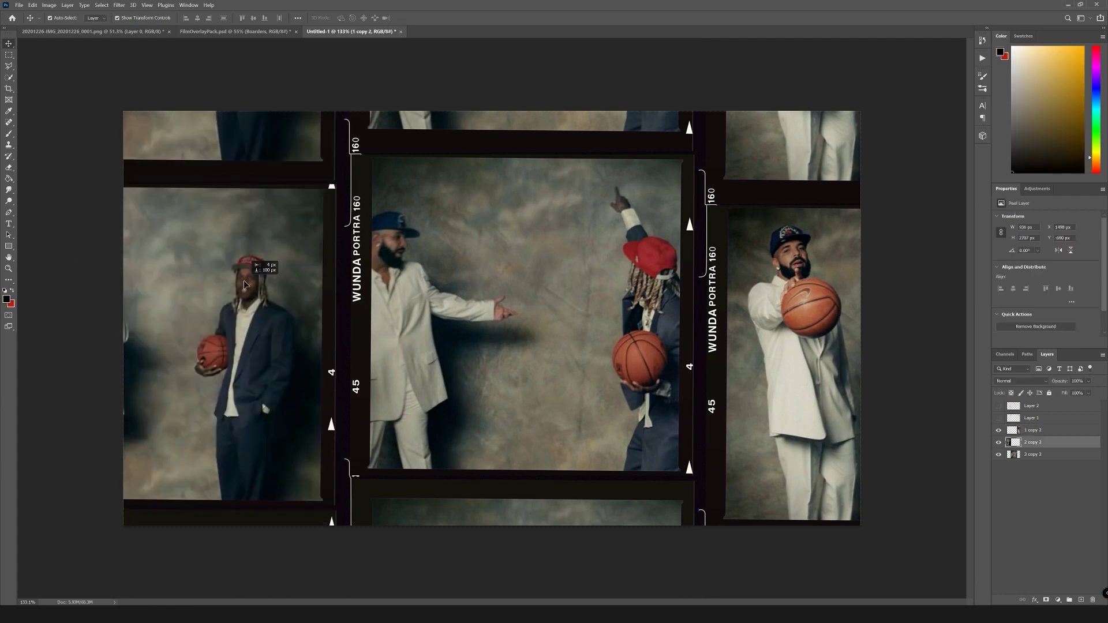
pyautogui.moveTo(243, 281); pyautogui.dragTo(302, 282)
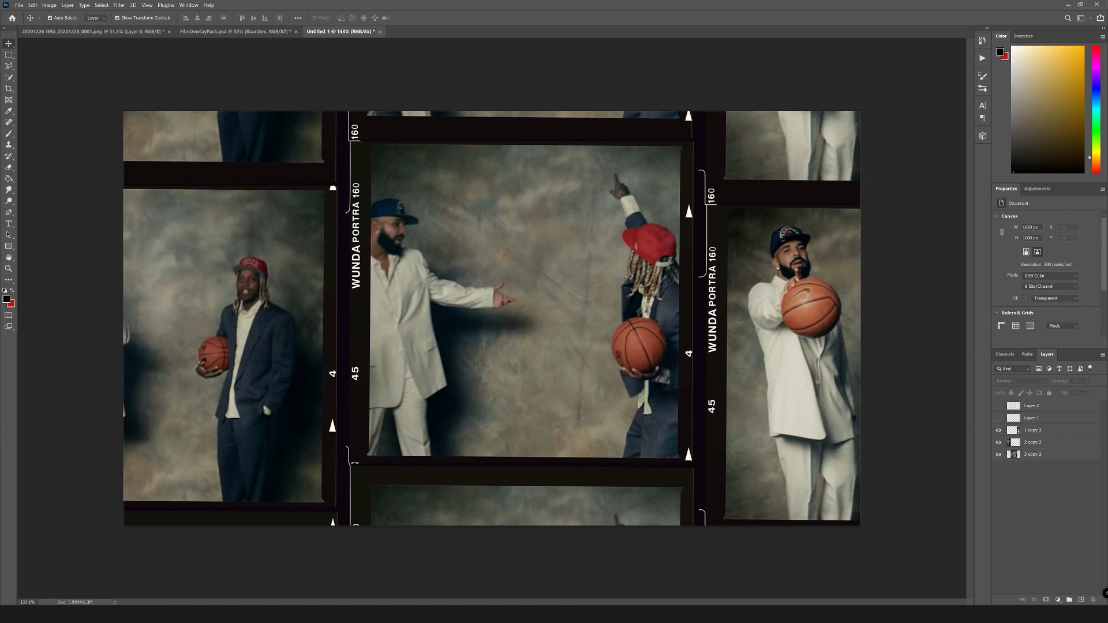
# On a new top layer, paint a red circle around the left frame's figure and red corner marks beside the other frames.
pyautogui.click(1078, 601)
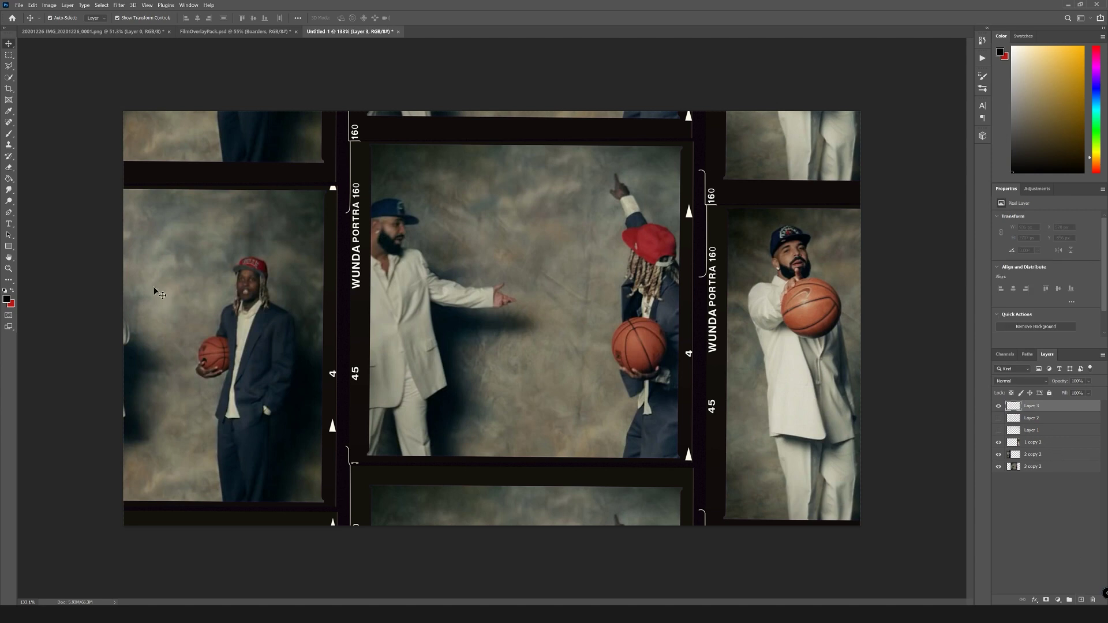
pyautogui.click(9, 133)
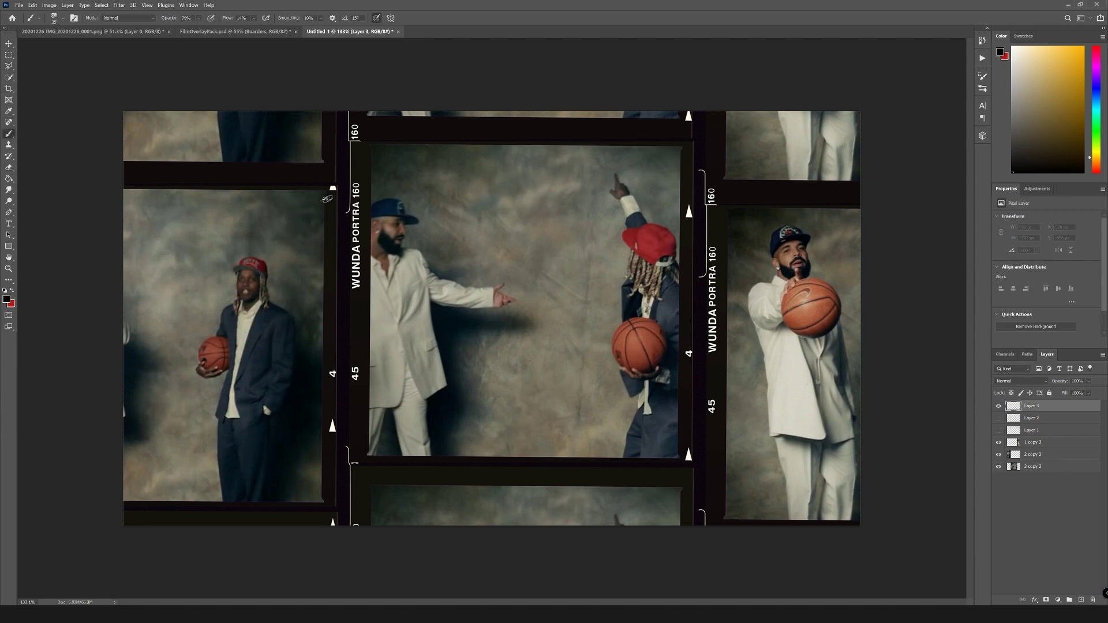
pyautogui.moveTo(125, 184); pyautogui.dragTo(302, 176)
pyautogui.press('x')
pyautogui.moveTo(116, 188); pyautogui.dragTo(277, 193)
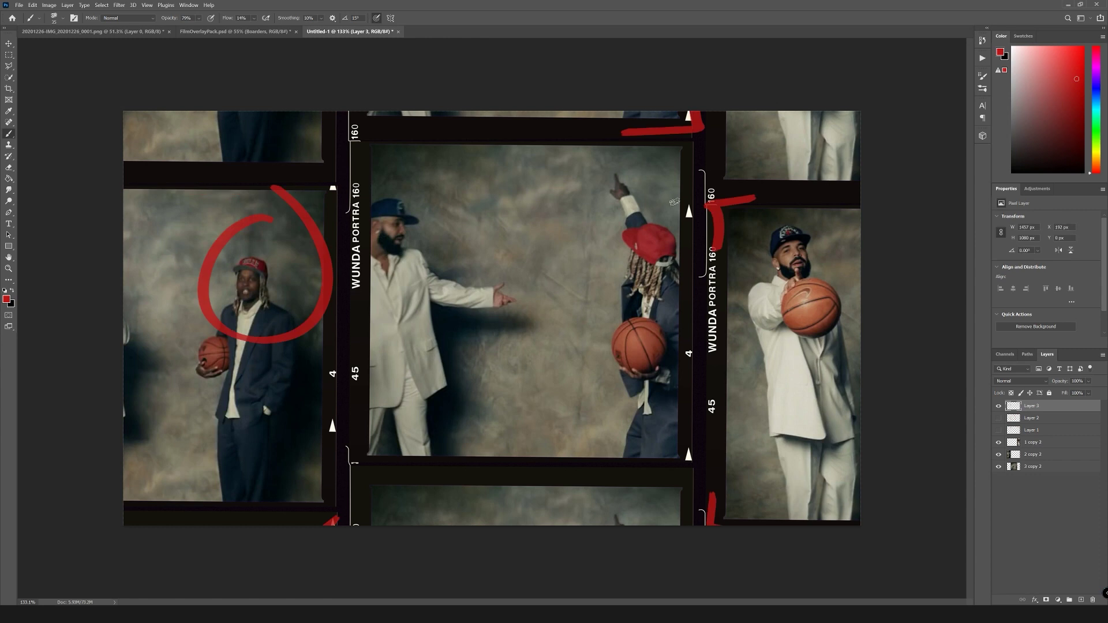
# Save the marked-up sheet as the PNG image 3 in the FullPICSDONE folder.
pyautogui.hotkey('ctrl', '-')
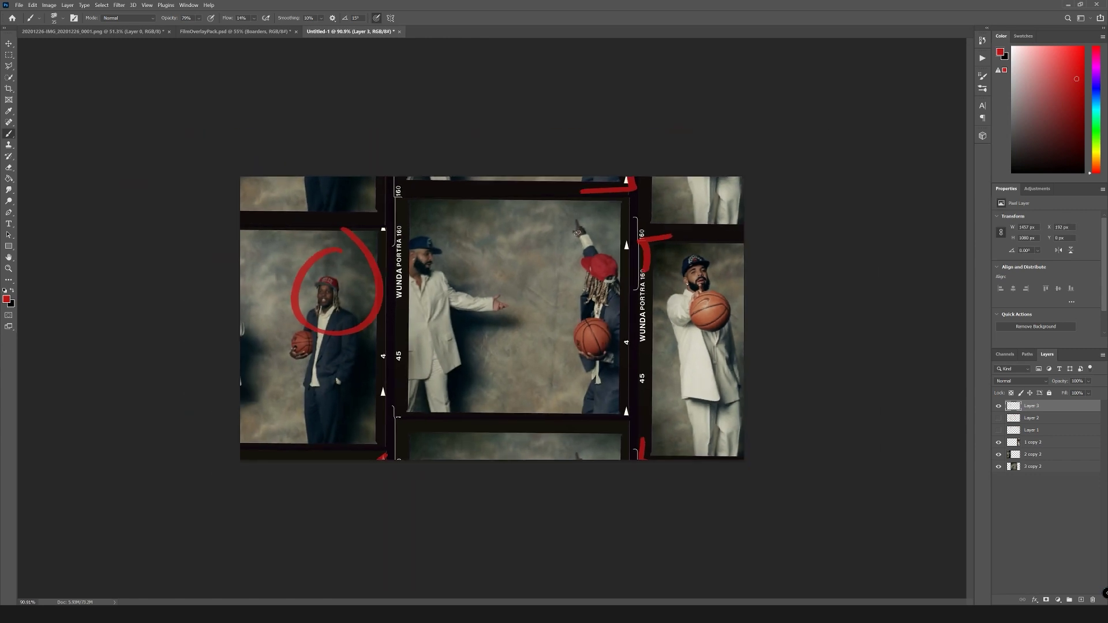
pyautogui.scroll(4, 600, 219)
pyautogui.click(19, 5)
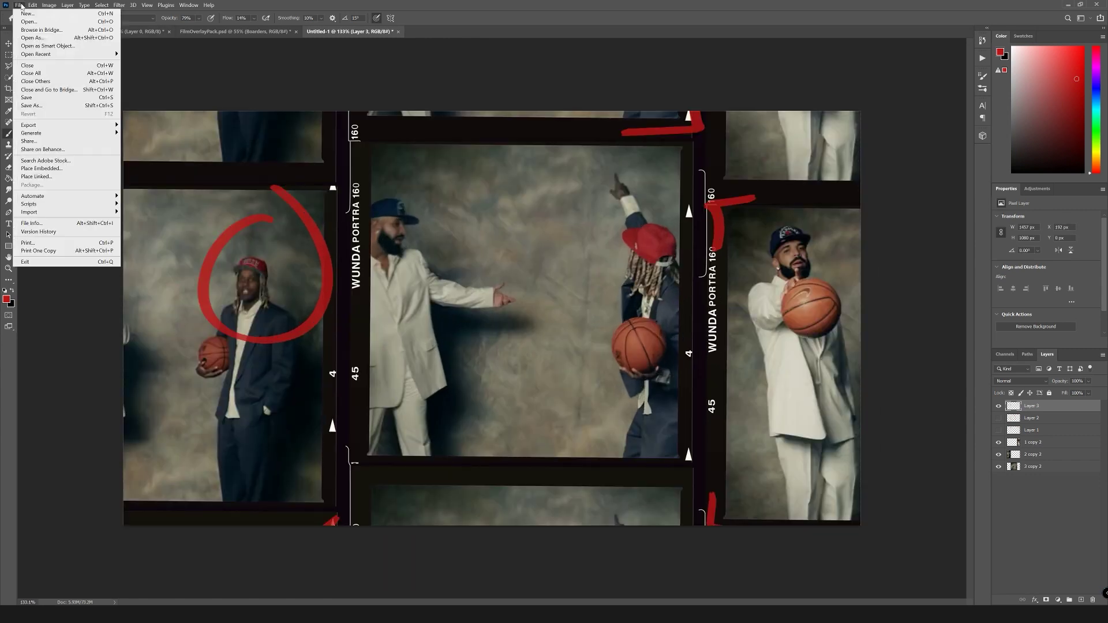
pyautogui.click(54, 104)
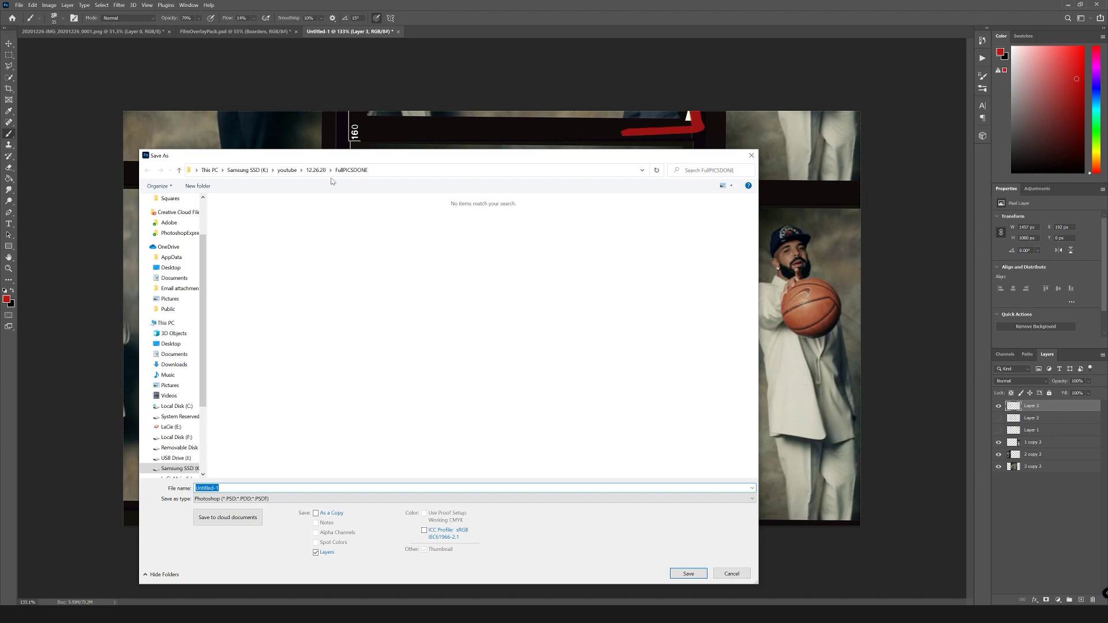
pyautogui.click(325, 170)
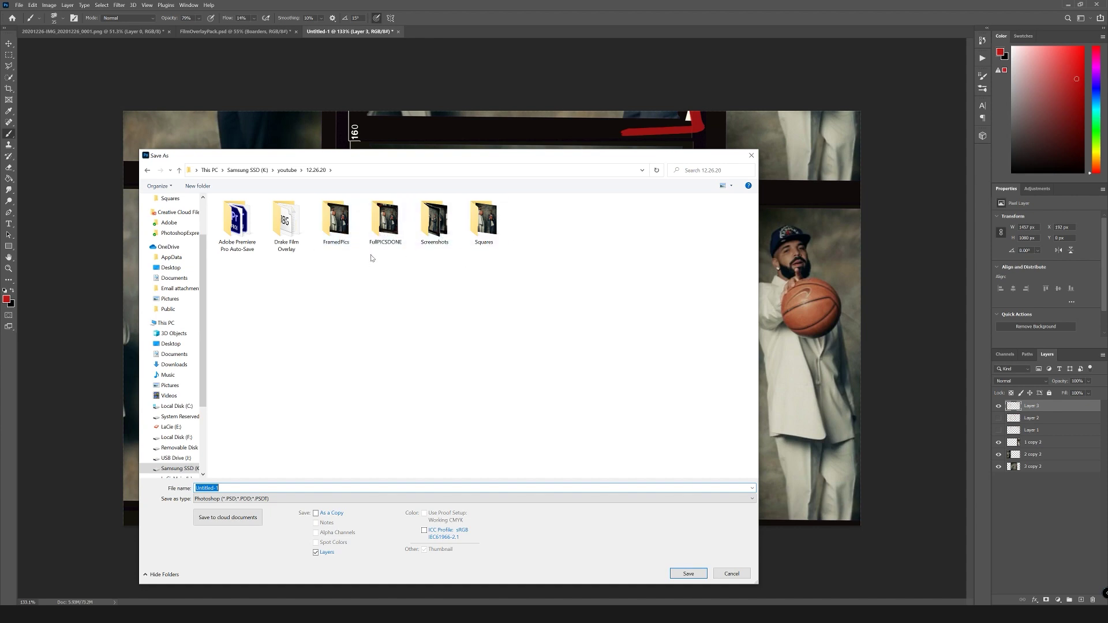
pyautogui.doubleClick(384, 231)
pyautogui.click(248, 499)
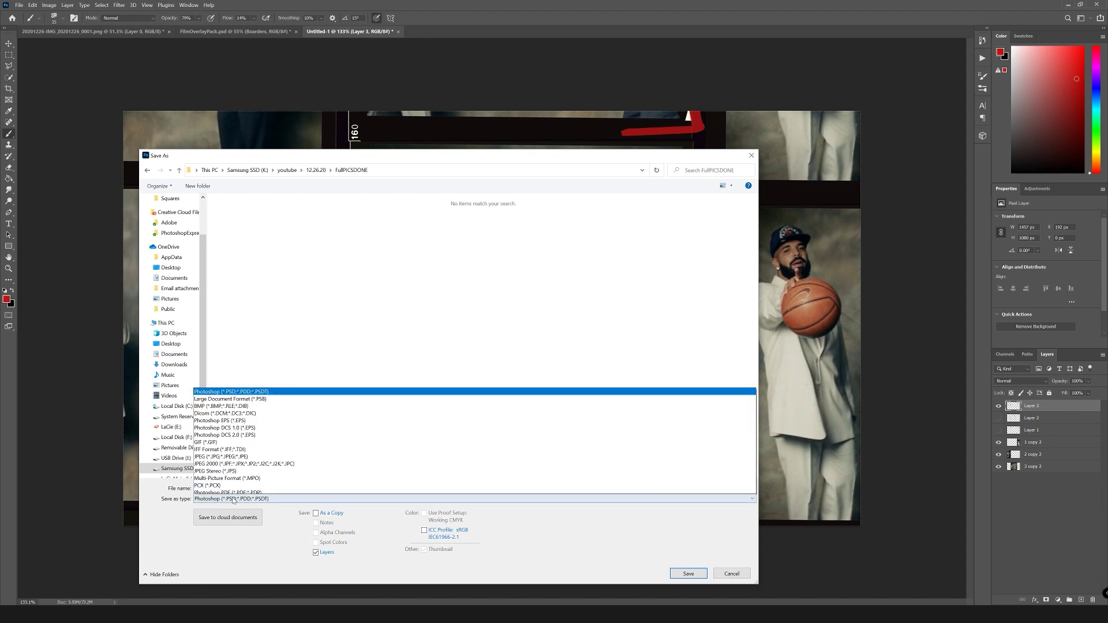
pyautogui.click(229, 459)
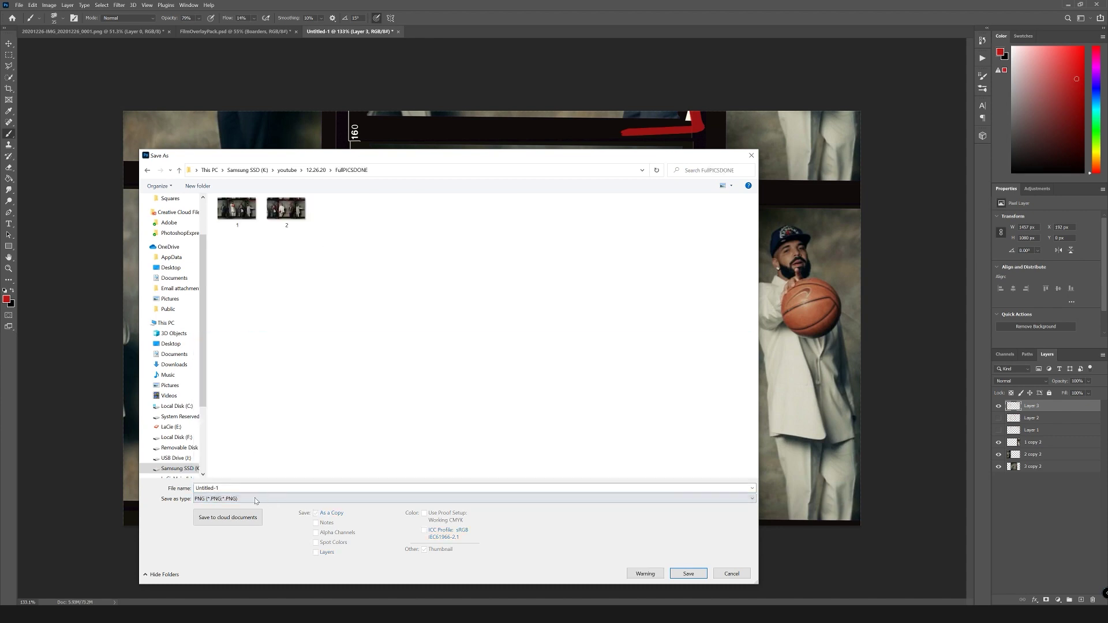
pyautogui.press('Return')
# In Premiere Pro, import 1.png, 2.png and 3.png and place them on track V2 above the short clip near 00:01:30:20.
pyautogui.click(620, 195)
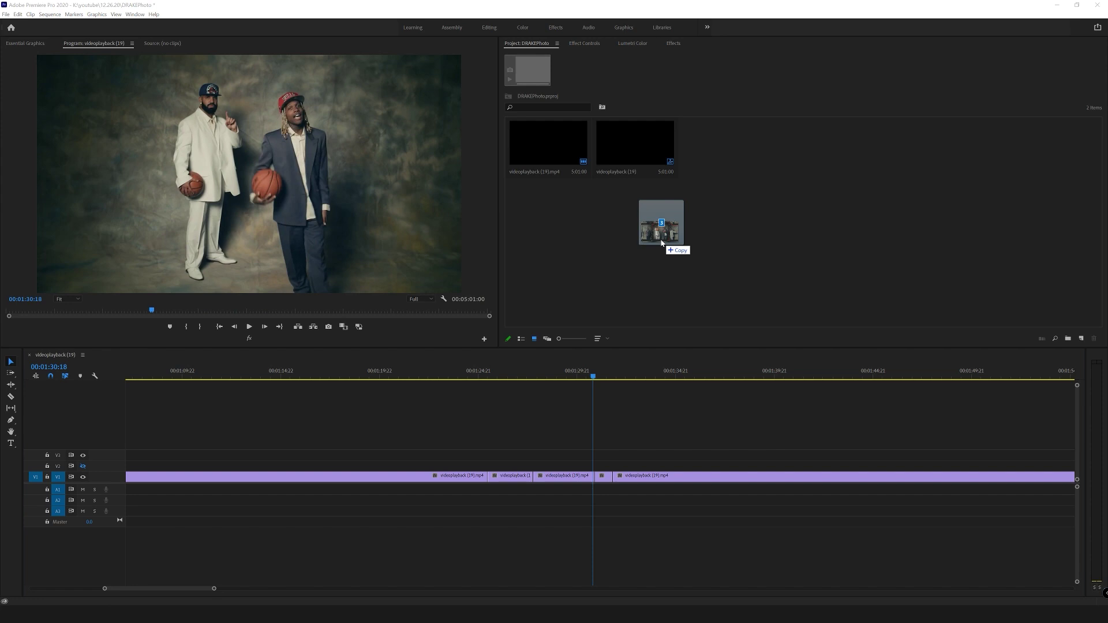
pyautogui.moveTo(665, 242); pyautogui.dragTo(663, 240)
pyautogui.moveTo(750, 155); pyautogui.dragTo(595, 466)
pyautogui.moveTo(213, 588); pyautogui.dragTo(162, 589)
pyautogui.moveTo(610, 466); pyautogui.dragTo(702, 466)
pyautogui.moveTo(695, 465); pyautogui.dragTo(610, 467)
pyautogui.moveTo(603, 376); pyautogui.dragTo(609, 377)
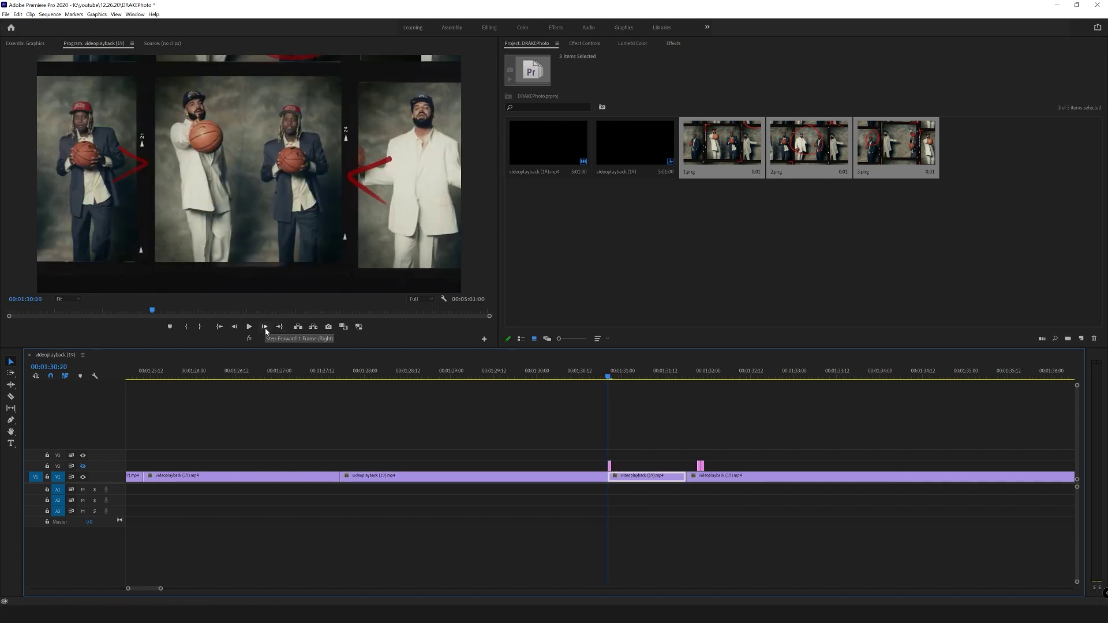
# Extend and arrange the 1.png, 2.png and 3.png stills back to back on V2 to span the short video clip, matching its picture changes.
pyautogui.click(265, 326)
pyautogui.click(265, 327)
pyautogui.click(265, 328)
pyautogui.moveTo(611, 466); pyautogui.dragTo(661, 468)
pyautogui.click(264, 329)
pyautogui.click(264, 330)
pyautogui.click(263, 330)
pyautogui.moveTo(703, 466); pyautogui.dragTo(664, 467)
pyautogui.moveTo(665, 466); pyautogui.dragTo(686, 467)
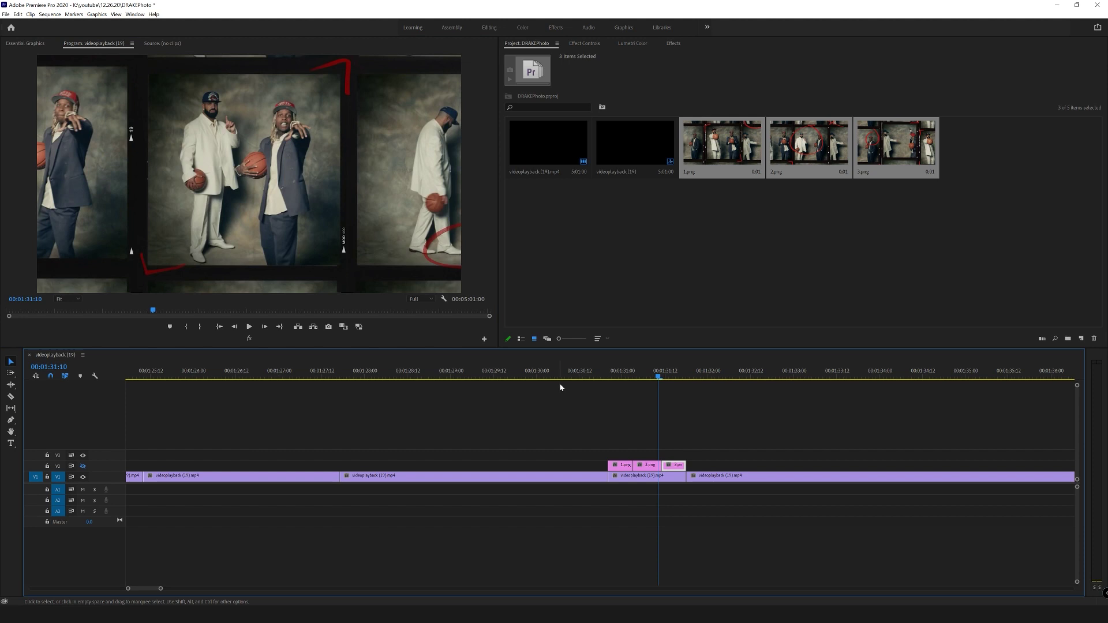
# Play back the original film-strip moment around 00:01:30:20 several times to check its picture timing.
pyautogui.click(604, 373)
pyautogui.press('space')
pyautogui.click(605, 373)
pyautogui.press('space')
pyautogui.moveTo(605, 374); pyautogui.dragTo(616, 373)
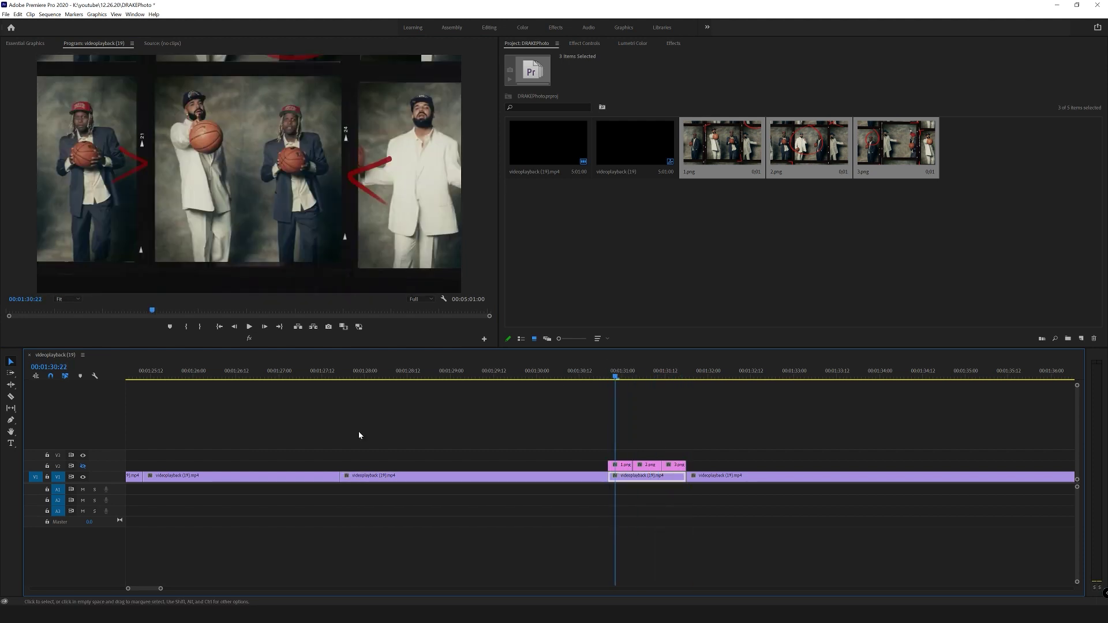
pyautogui.click(610, 373)
pyautogui.press('space')
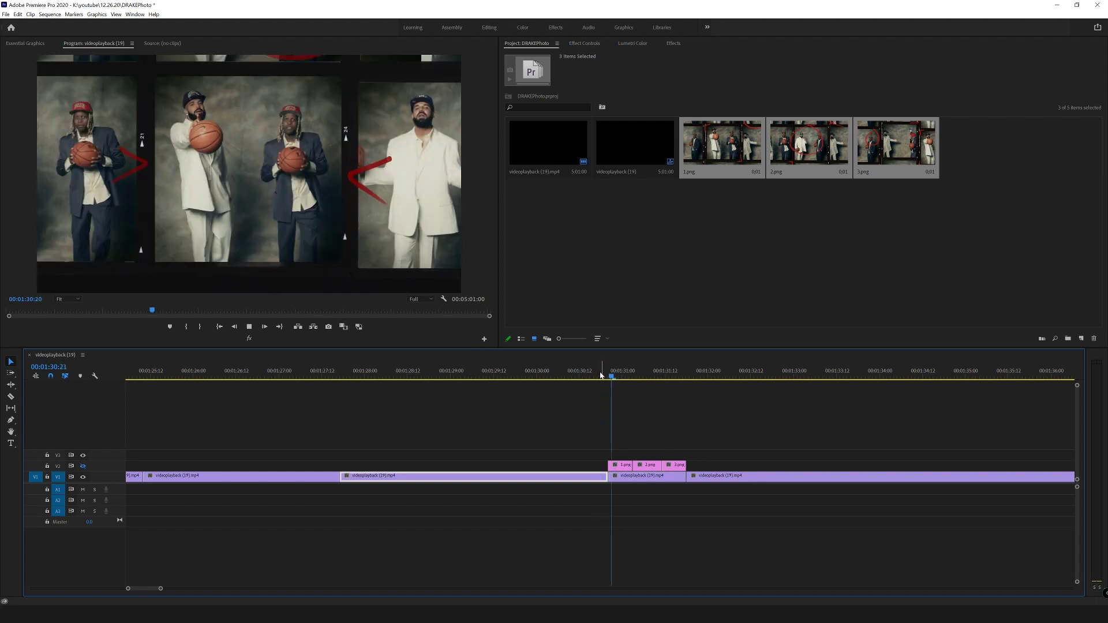
pyautogui.click(600, 375)
pyautogui.press('space')
pyautogui.click(602, 376)
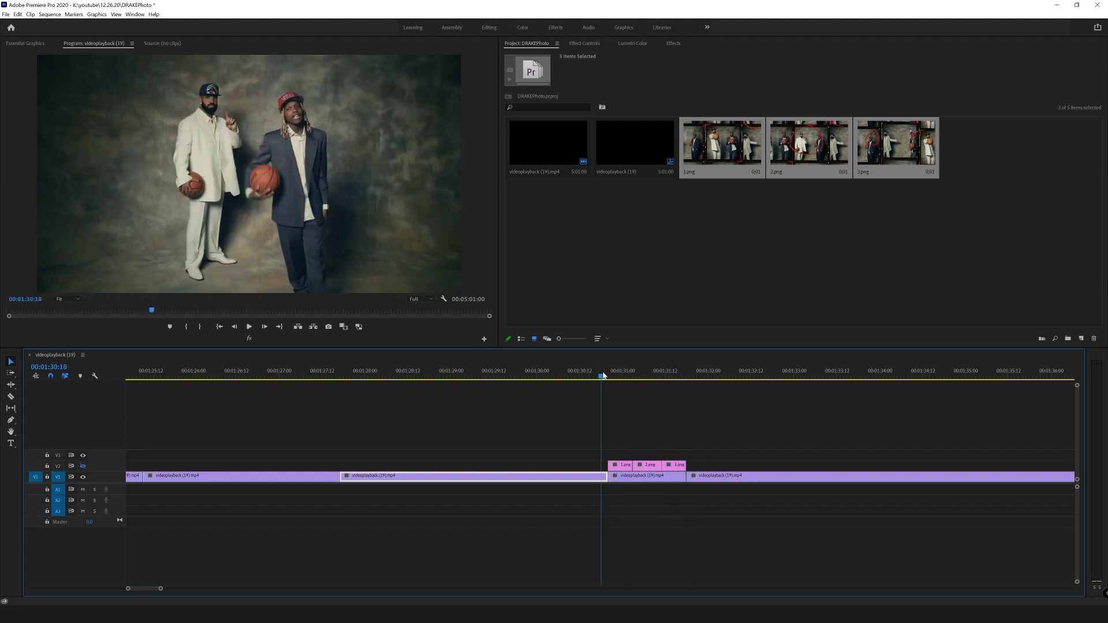
# Turn on the V2 track's output and play back the sequence with the three recreated stills.
pyautogui.click(82, 467)
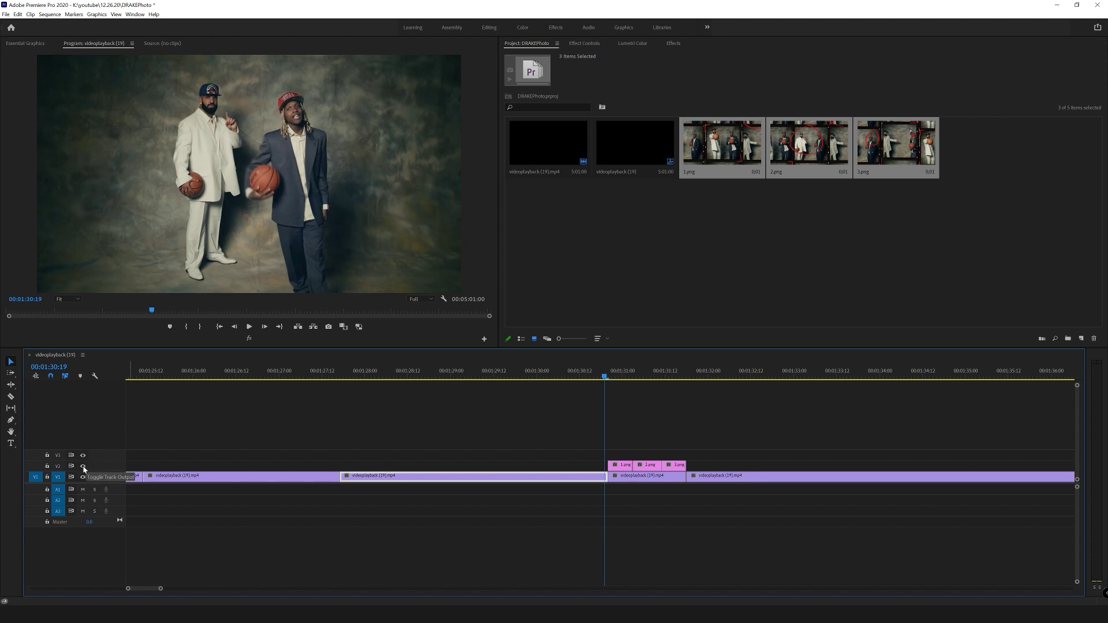
pyautogui.click(596, 377)
pyautogui.press('space')
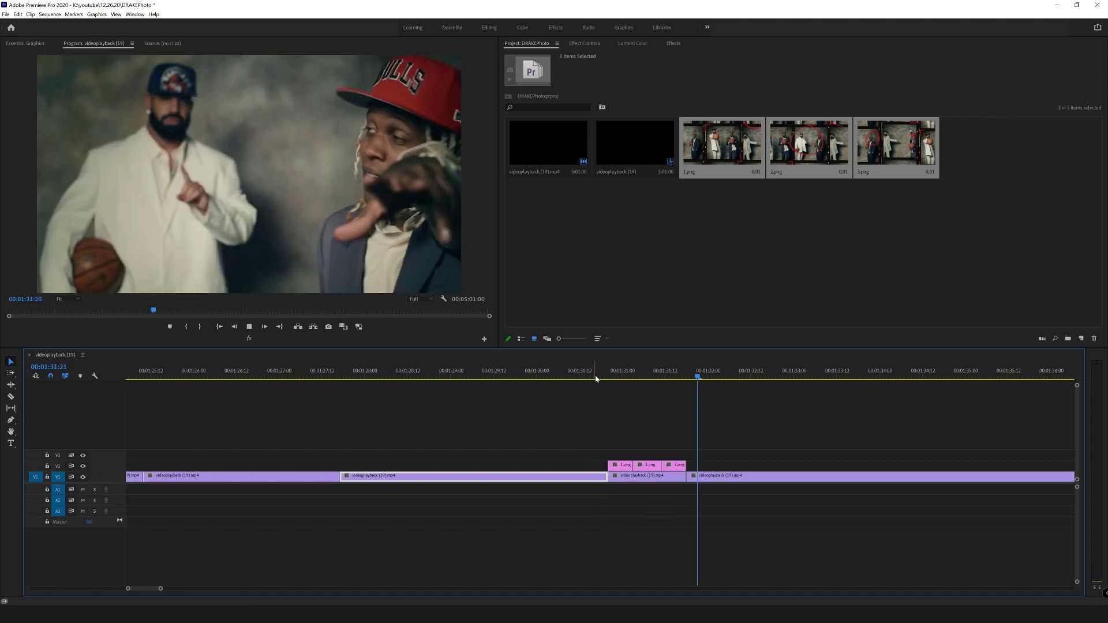
pyautogui.moveTo(611, 376)
pyautogui.mouseDown()
pyautogui.moveTo(680, 381)
pyautogui.moveTo(618, 381)
pyautogui.mouseUp()
# Compare the recreated stills with the original footage by toggling the V2 track's output, leaving it visible.
pyautogui.click(82, 467)
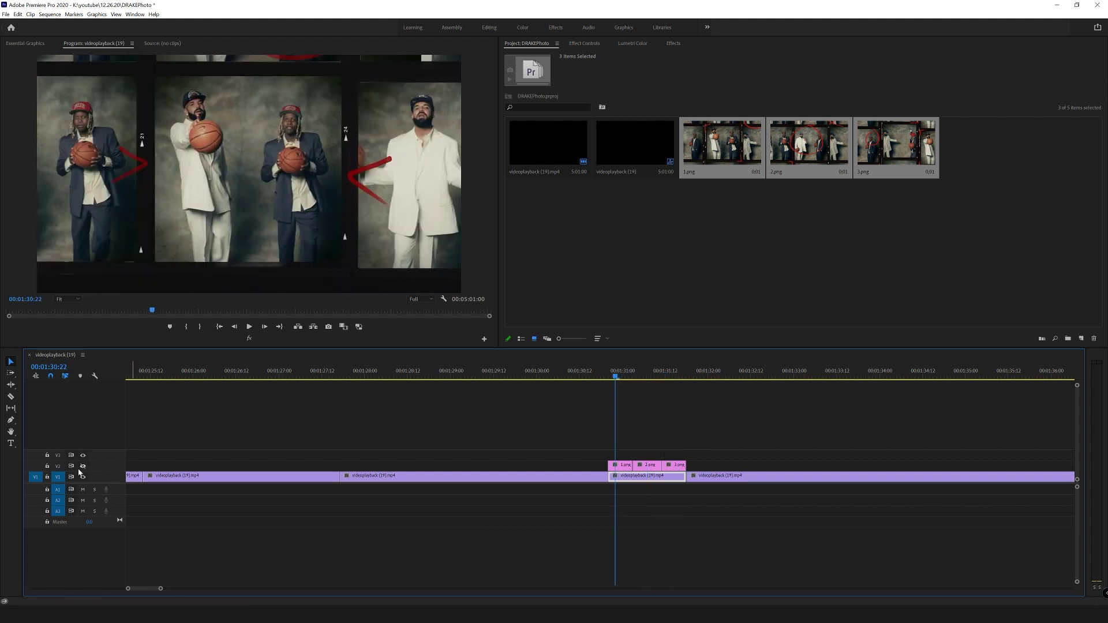
pyautogui.click(82, 467)
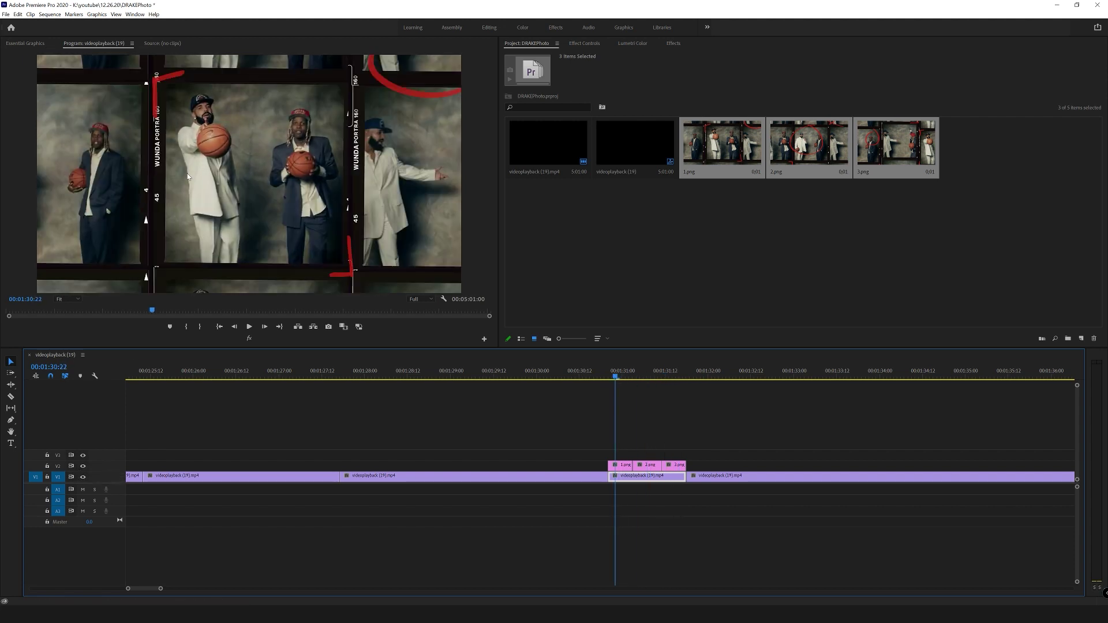
pyautogui.click(82, 466)
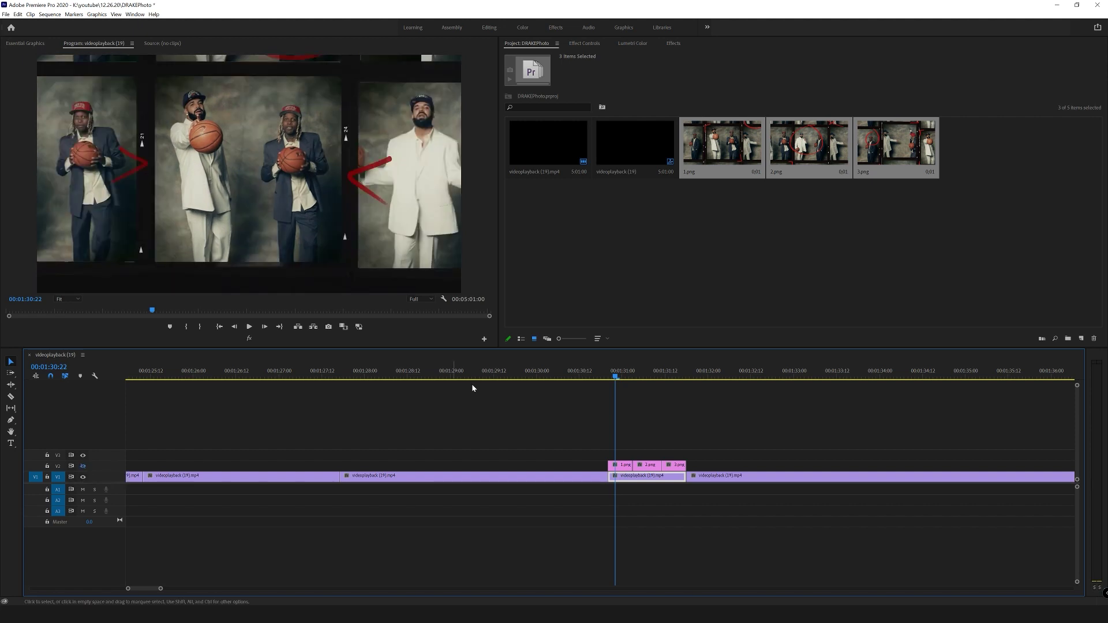
pyautogui.press('Left')
pyautogui.press('Left')
pyautogui.click(83, 466)
pyautogui.click(82, 466)
pyautogui.click(82, 465)
# Import the 368812__inspectorj__camera-flash-lift-f sound and place it on track A1 around the stills.
pyautogui.doubleClick(705, 240)
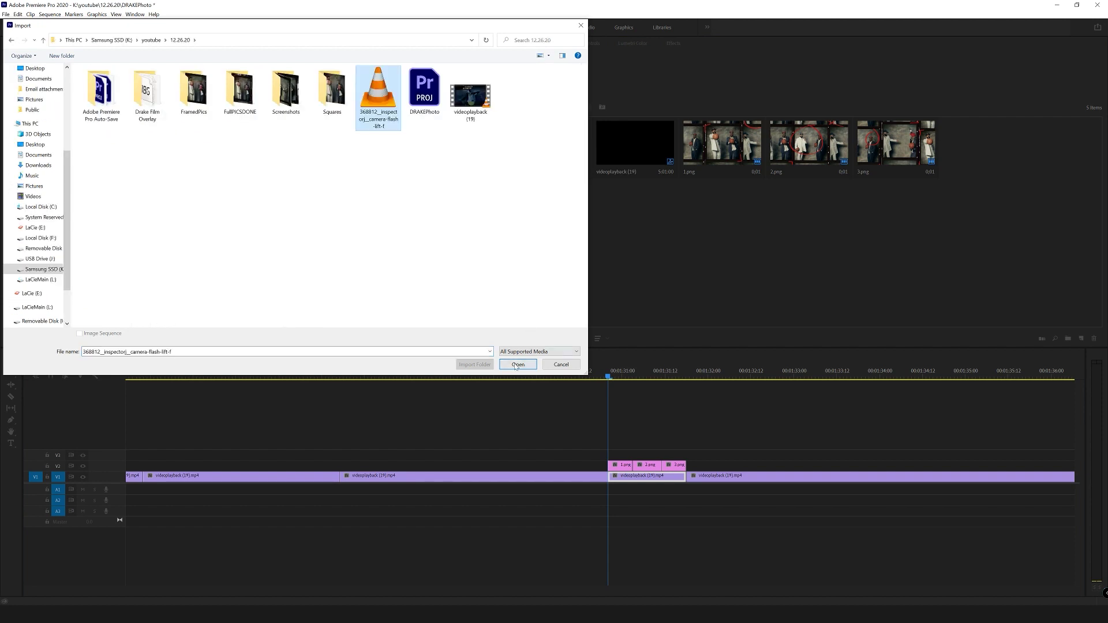
pyautogui.click(517, 365)
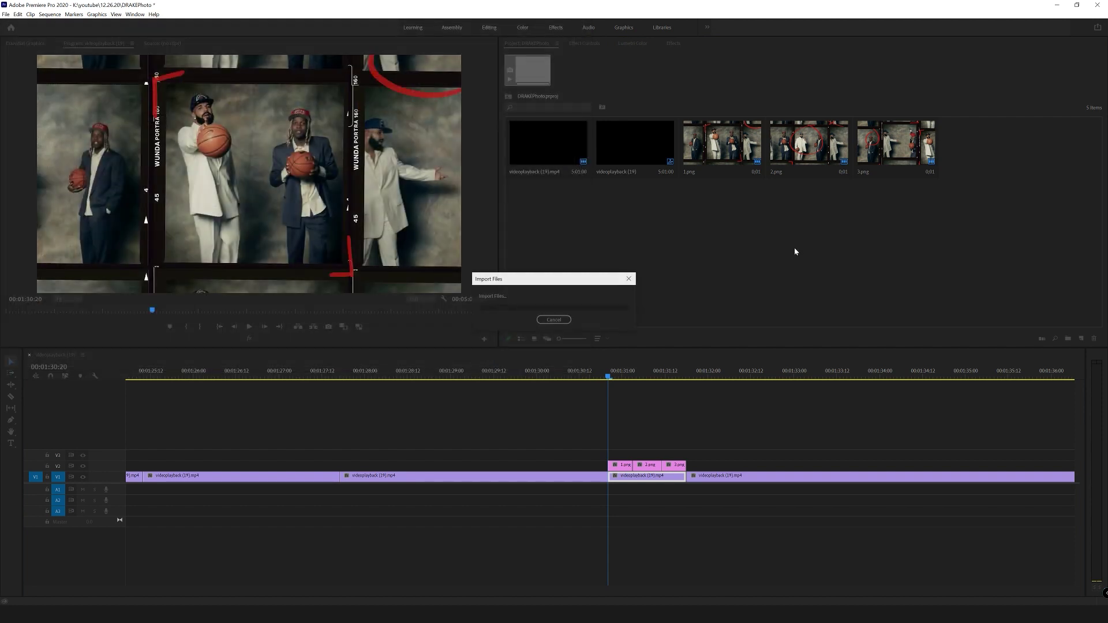
pyautogui.moveTo(984, 144); pyautogui.dragTo(613, 494)
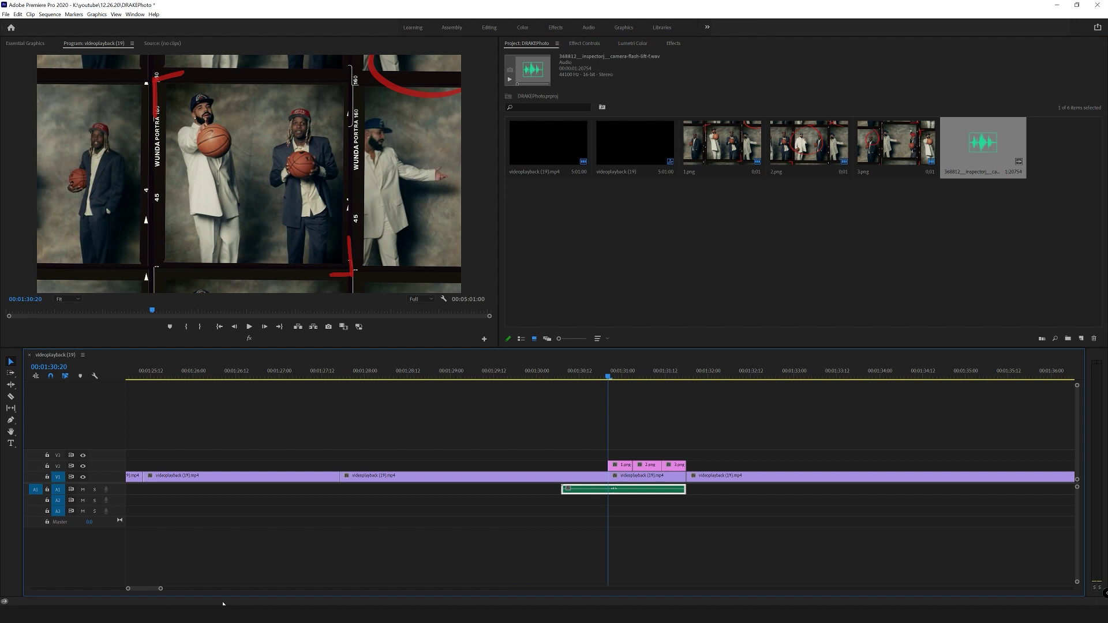
# Trim the camera-flash sound and place three short copies on A1, one near the start of each still.
pyautogui.moveTo(161, 588); pyautogui.dragTo(151, 589)
pyautogui.moveTo(733, 490); pyautogui.dragTo(623, 495)
pyautogui.moveTo(513, 489); pyautogui.dragTo(708, 494)
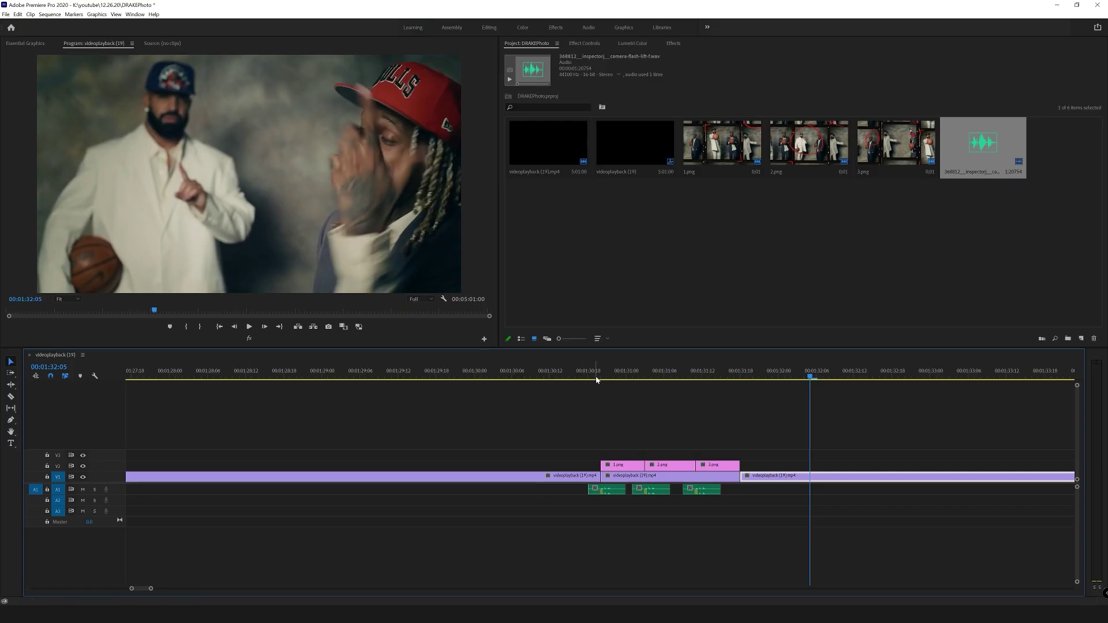
pyautogui.moveTo(147, 588); pyautogui.dragTo(185, 589)
pyautogui.moveTo(540, 371); pyautogui.dragTo(565, 371)
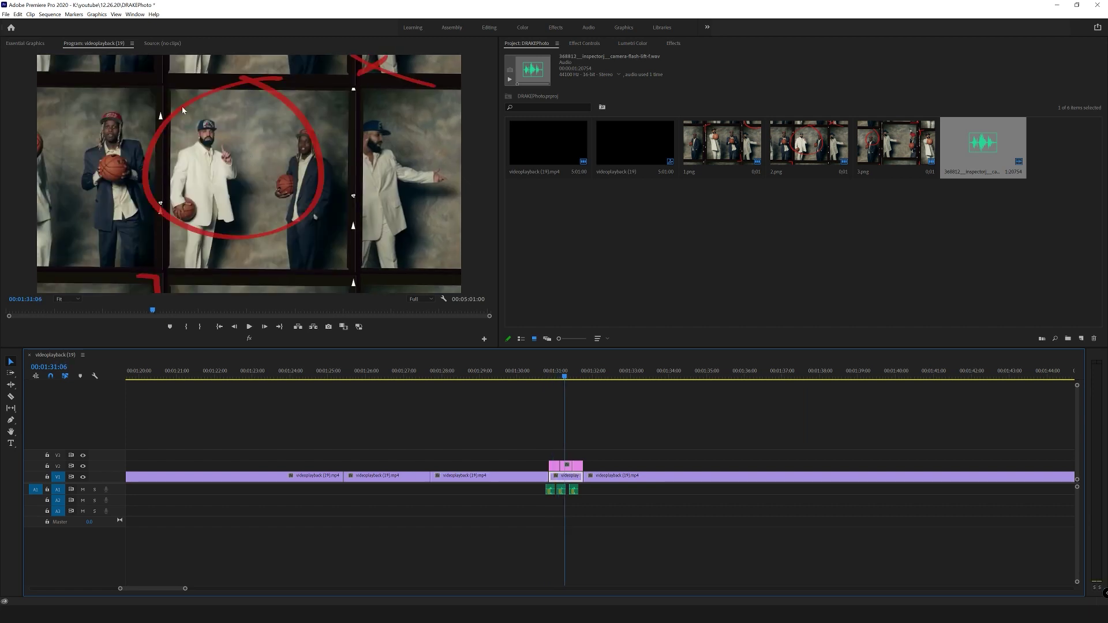
# Switch to Photoshop and preview Film Overlay 3, 2 and 1 in turn over picture 3 in FilmOverlayPack.psd.
pyautogui.moveTo(119, 613)
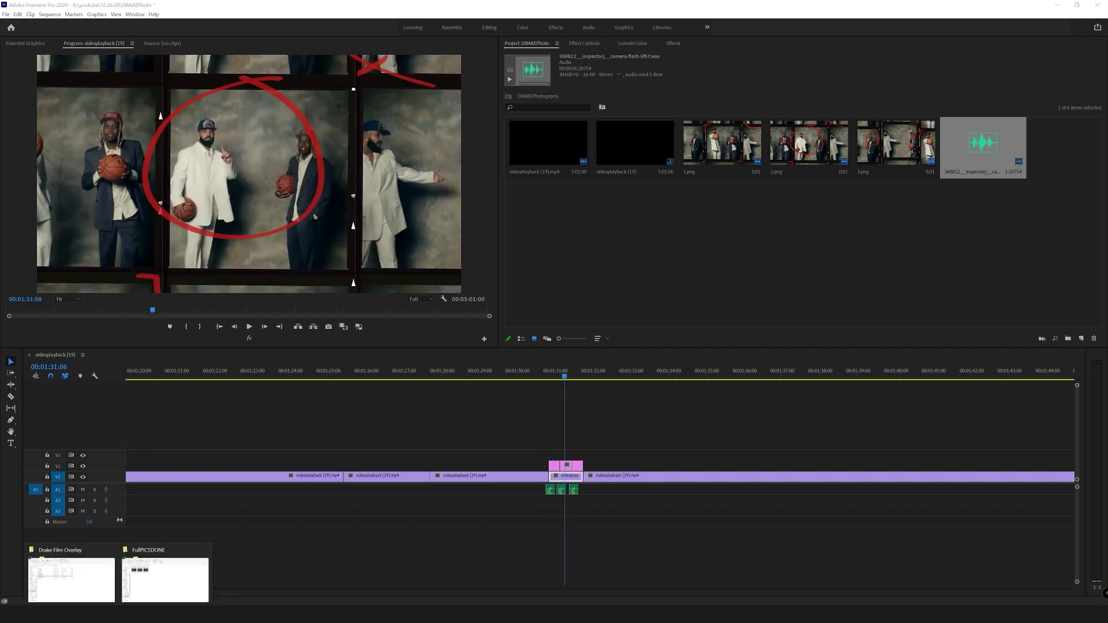
pyautogui.click(277, 614)
pyautogui.click(254, 32)
pyautogui.click(999, 405)
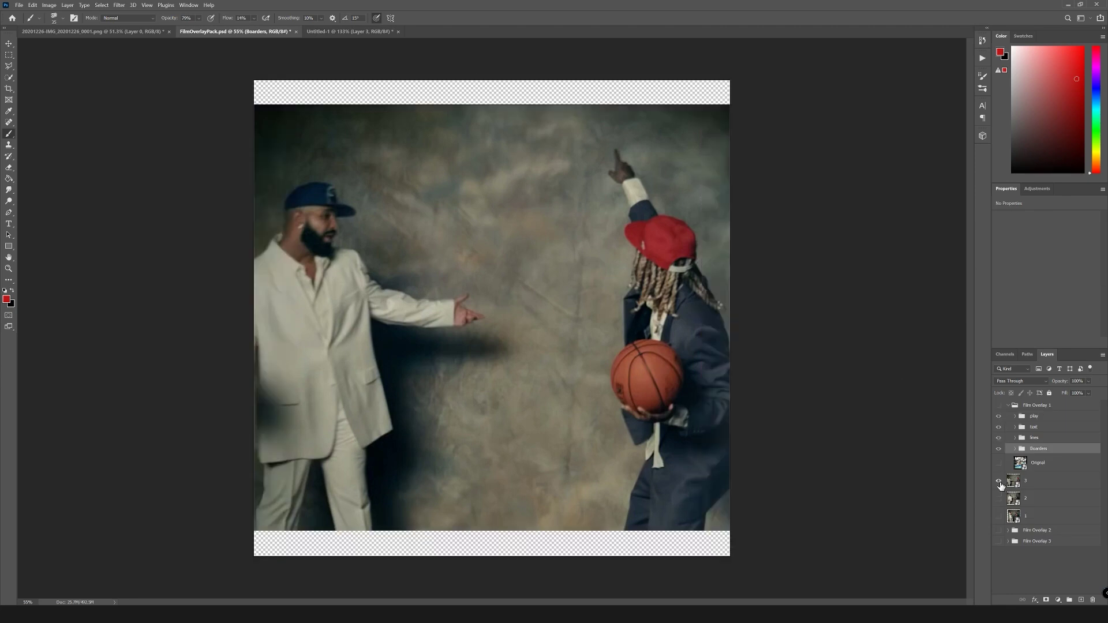
pyautogui.click(1009, 406)
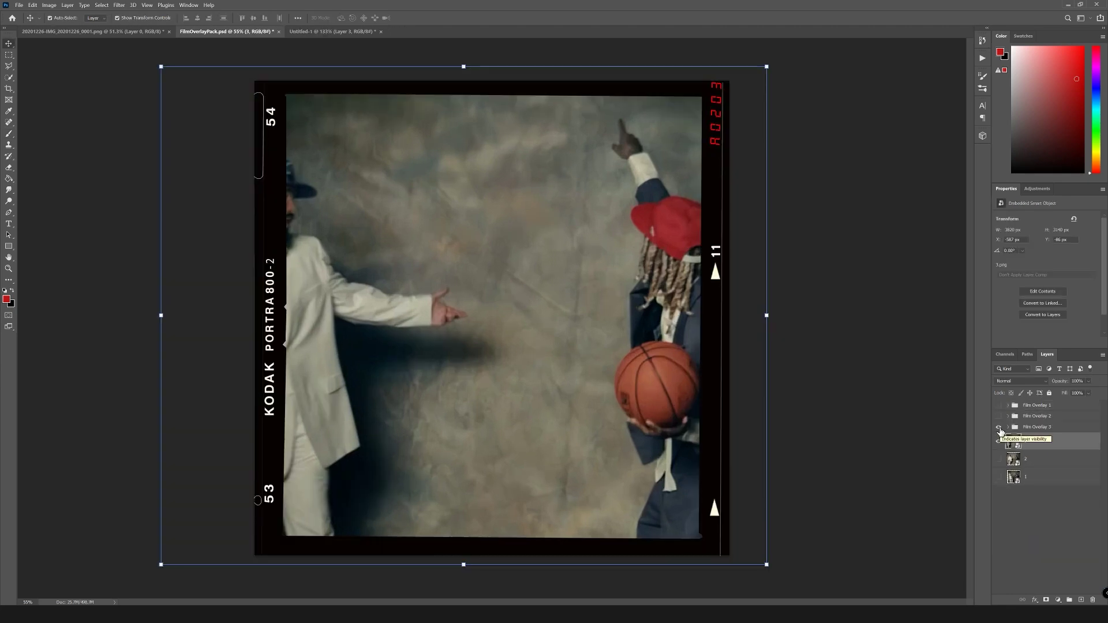
pyautogui.click(999, 429)
pyautogui.click(999, 417)
pyautogui.click(998, 417)
pyautogui.click(999, 406)
pyautogui.click(1000, 406)
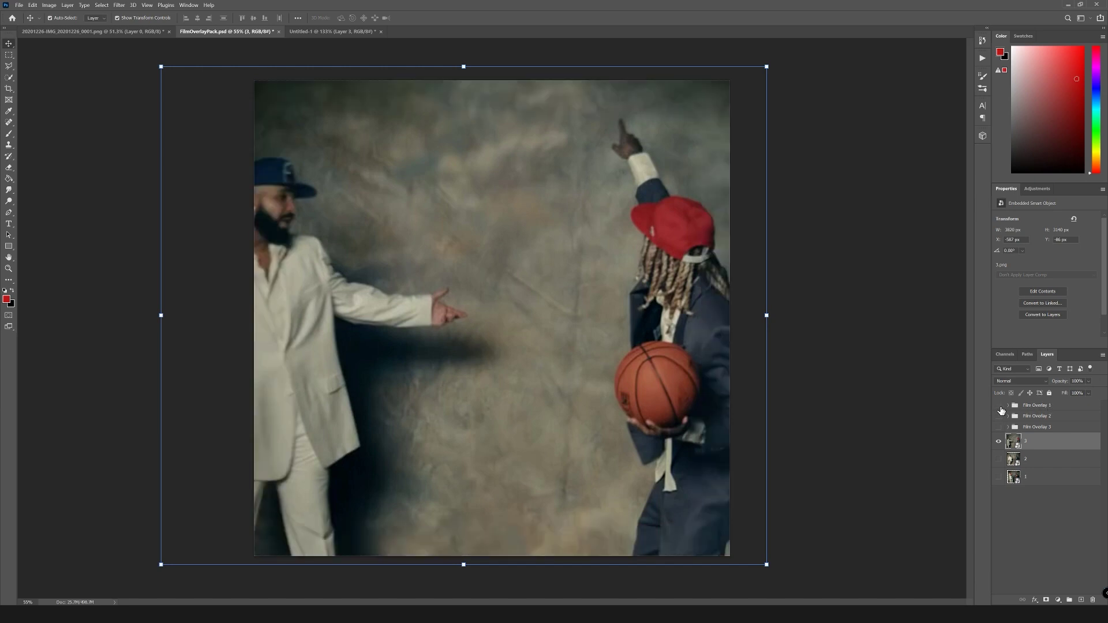
pyautogui.click(999, 406)
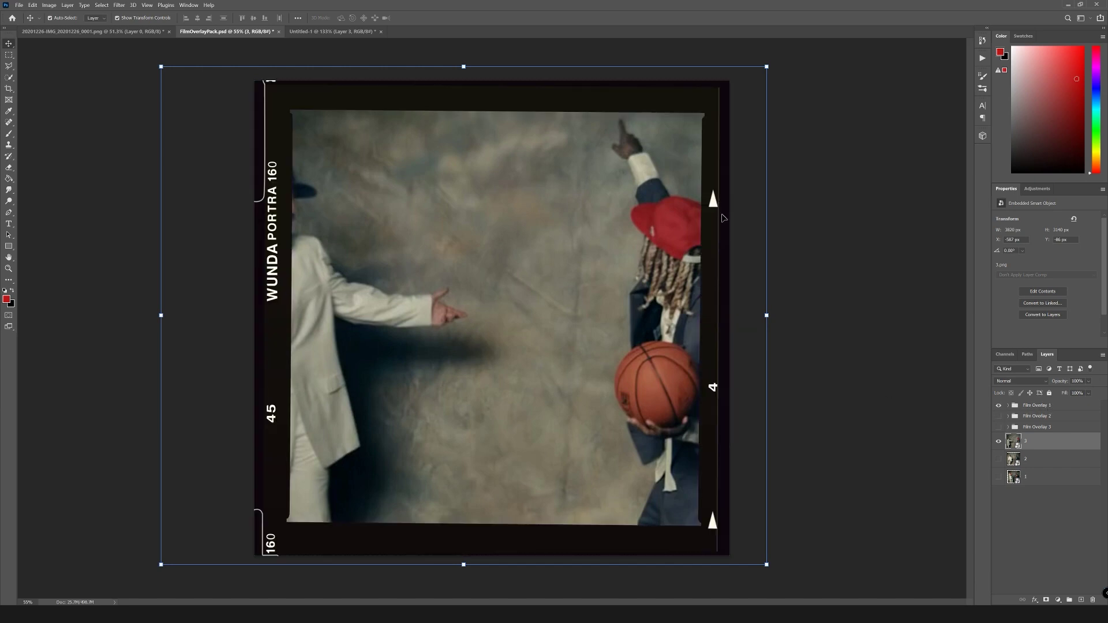
pyautogui.click(713, 200)
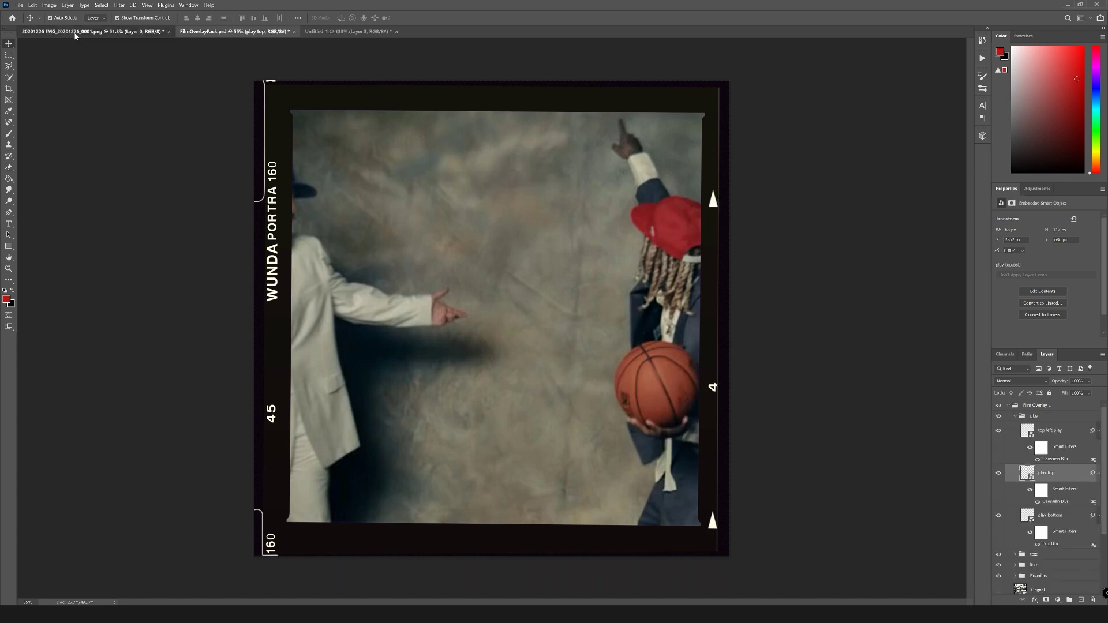
# Examine the scanned film strip's frames and edge markings in the 20201226-IMG_20201226_0001.png document.
pyautogui.click(75, 34)
pyautogui.scroll(-5, 682, 303)
pyautogui.scroll(8, 485, 355)
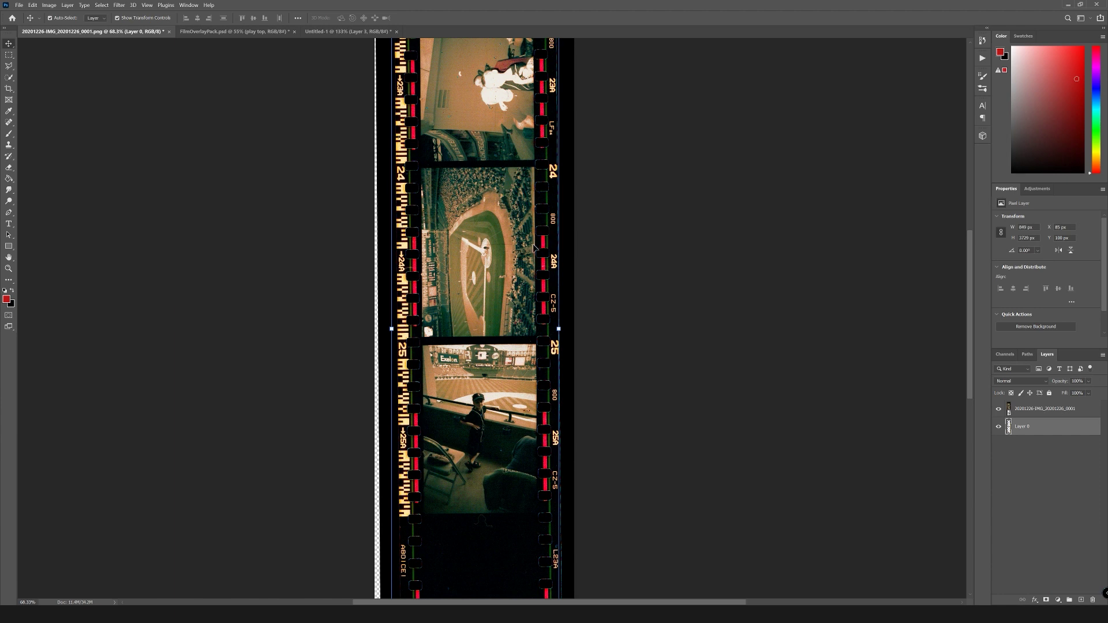
pyautogui.scroll(-2, 659, 345)
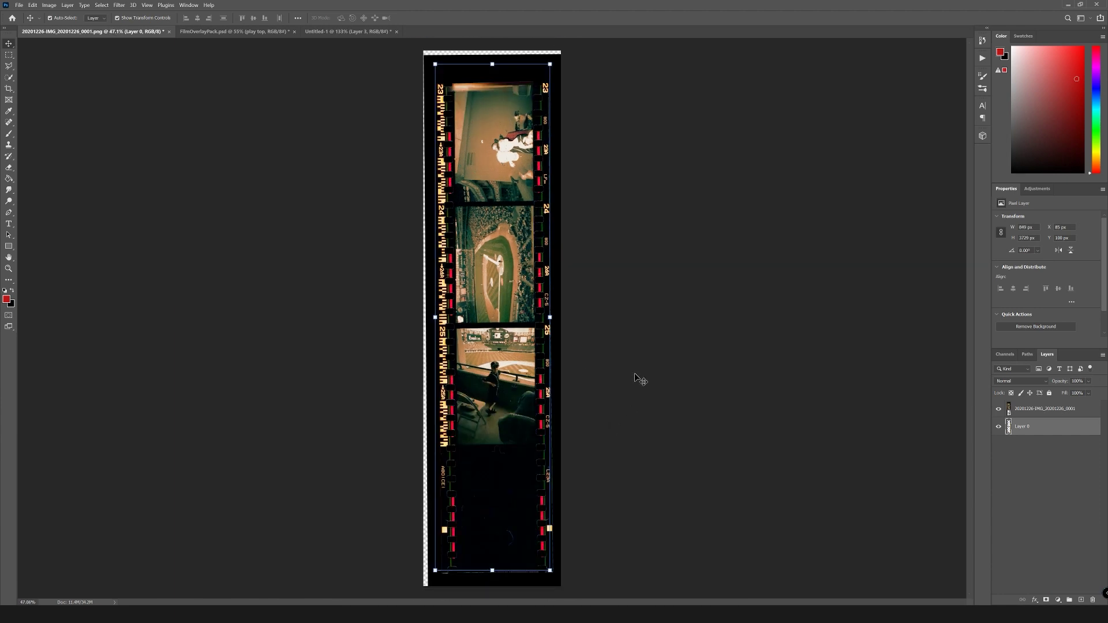
pyautogui.click(324, 32)
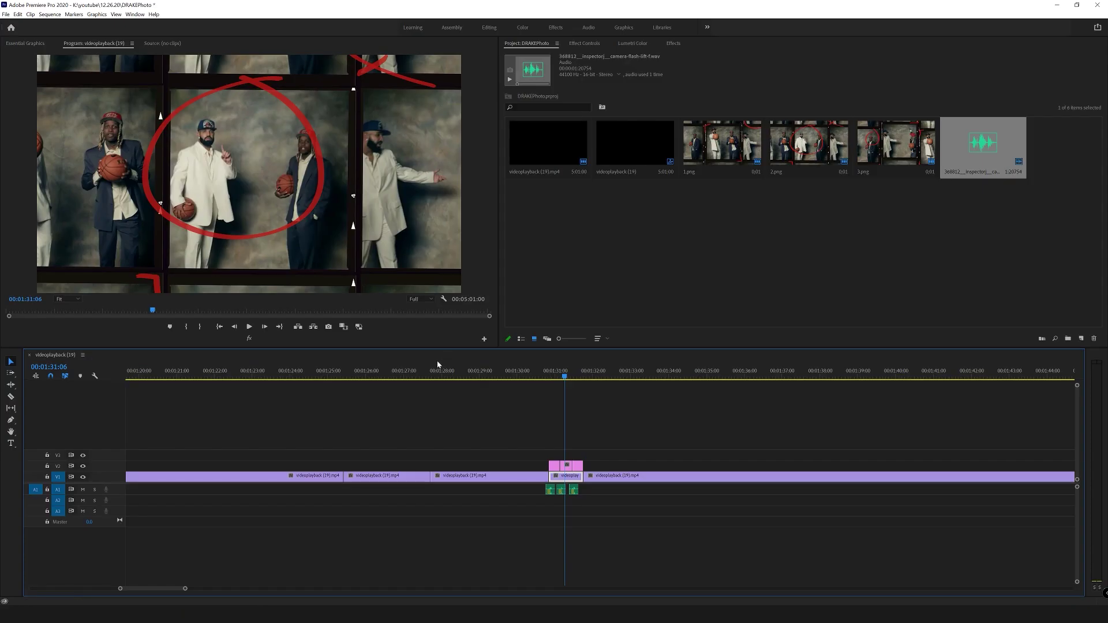
# In Premiere Pro, play the sequence from about 00:01:30 through the three stills with their camera-flash sounds.
pyautogui.moveTo(334, 371); pyautogui.dragTo(397, 382)
pyautogui.click(506, 380)
pyautogui.press('space')
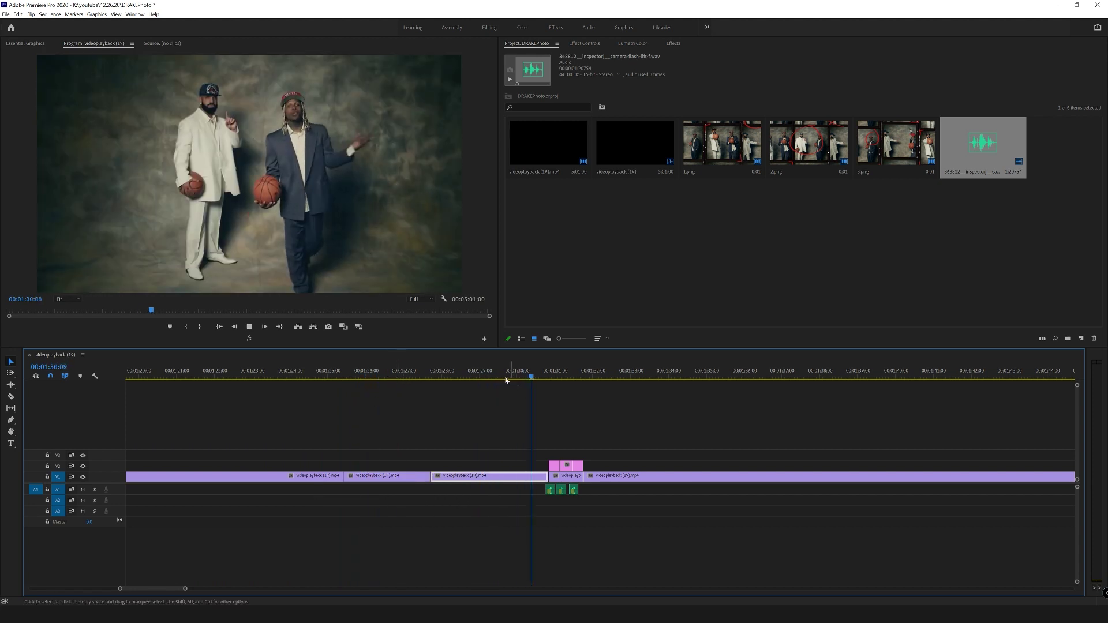
pyautogui.press('space')
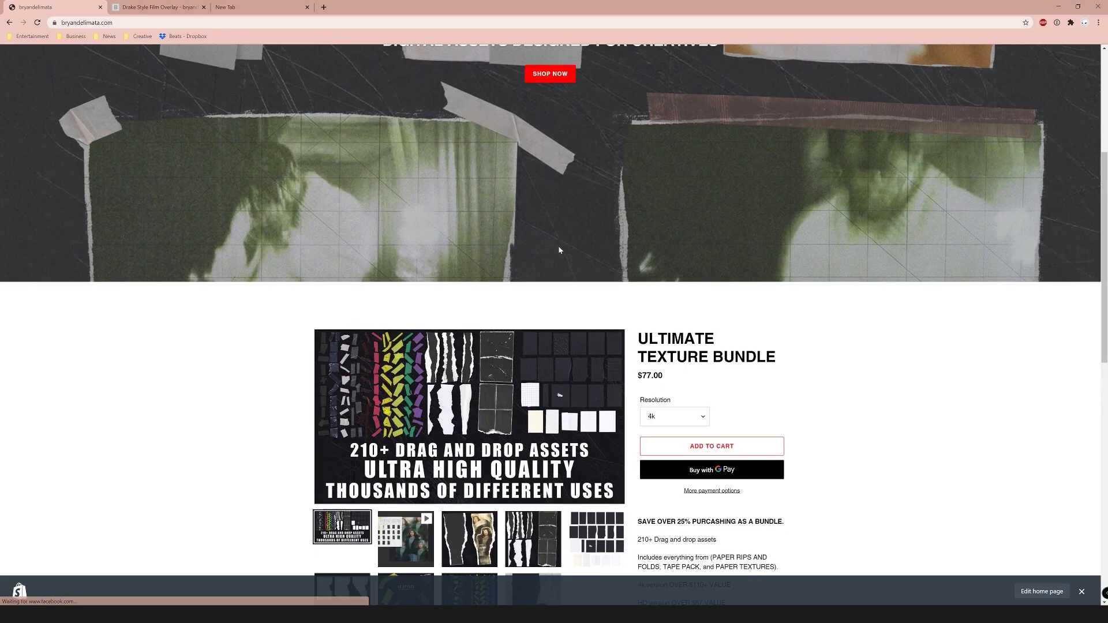
# On the web store's home page, review the Ultimate Texture Bundle's title and price and set its resolution to HD.
pyautogui.scroll(-2, 631, 224)
pyautogui.moveTo(637, 241); pyautogui.dragTo(756, 238)
pyautogui.moveTo(667, 257); pyautogui.dragTo(637, 255)
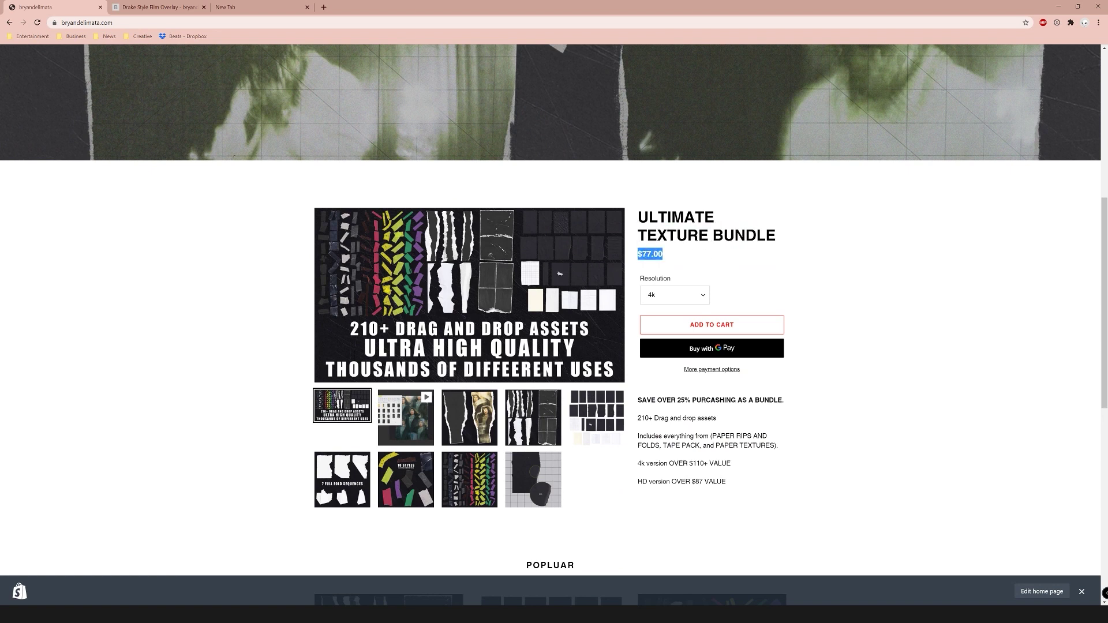
pyautogui.click(664, 294)
pyautogui.click(661, 317)
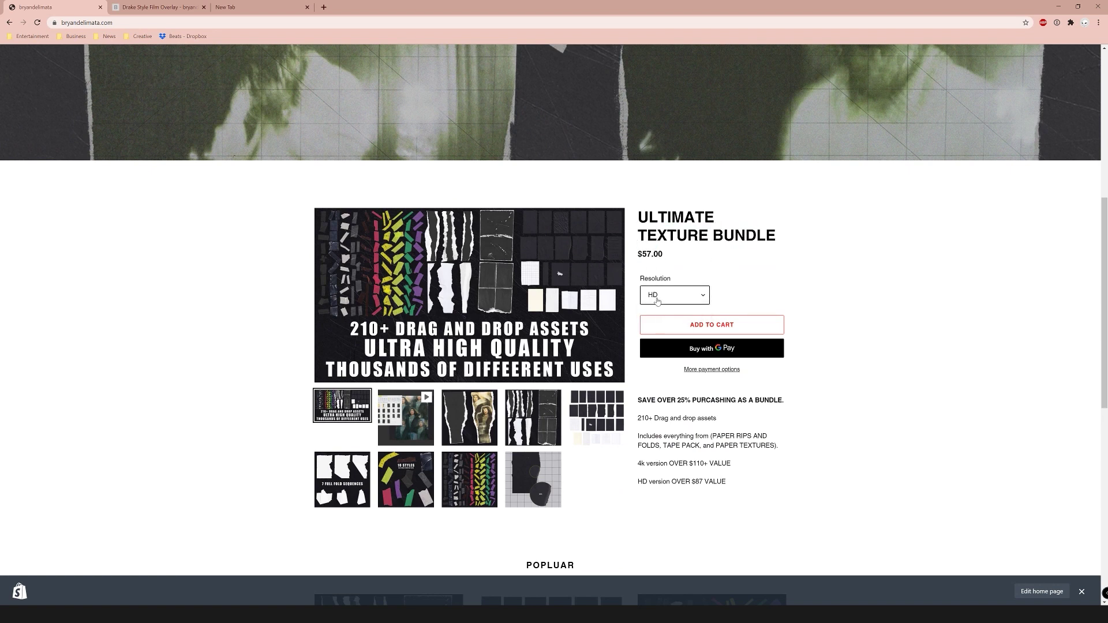
# Set the Ultimate Texture Bundle's resolution to 4k and look over the popular packs further down the store page.
pyautogui.click(661, 295)
pyautogui.click(660, 310)
pyautogui.scroll(-3, 635, 324)
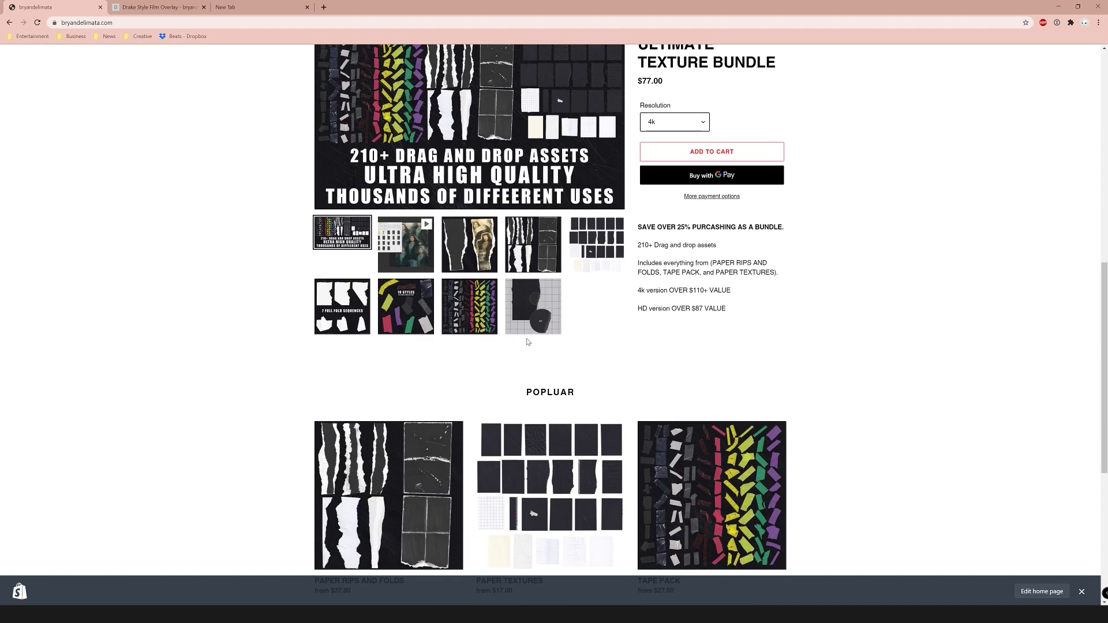
pyautogui.scroll(3, 524, 349)
# Play the Ultimate Texture Bundle's preview video and view its paper texture, tape and remaining gallery images.
pyautogui.click(414, 407)
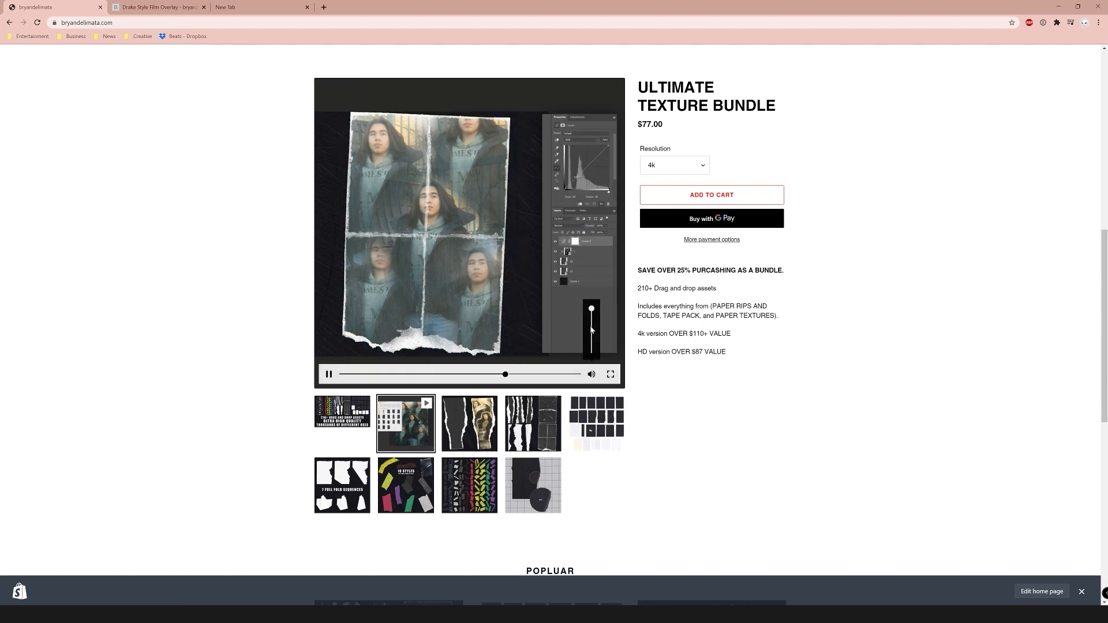
pyautogui.click(596, 424)
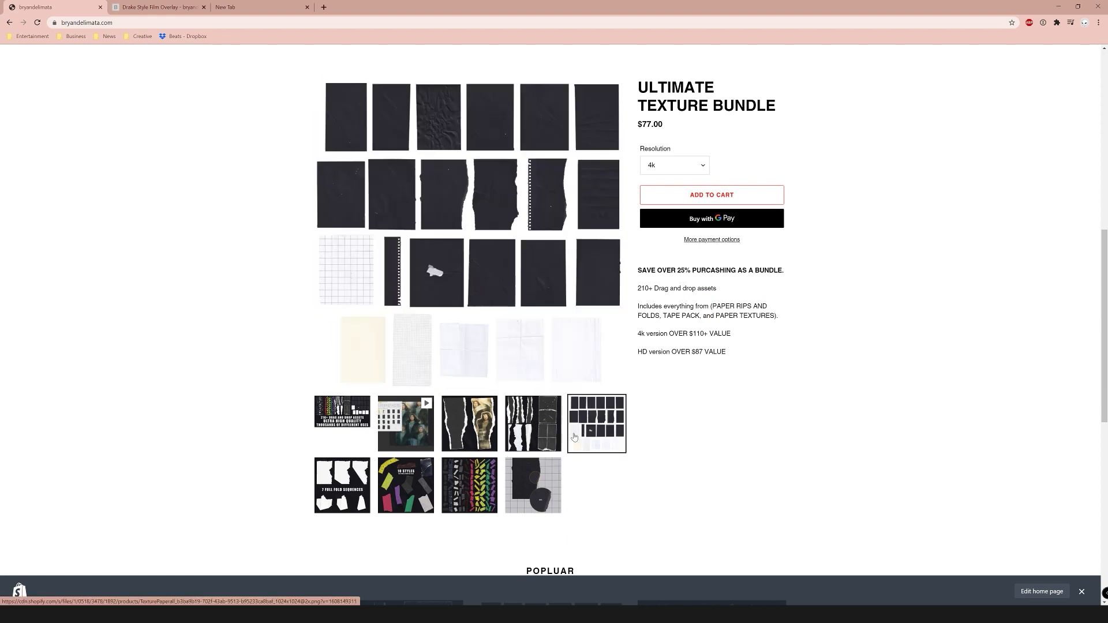
pyautogui.click(406, 485)
pyautogui.click(481, 488)
pyautogui.click(533, 485)
pyautogui.click(469, 485)
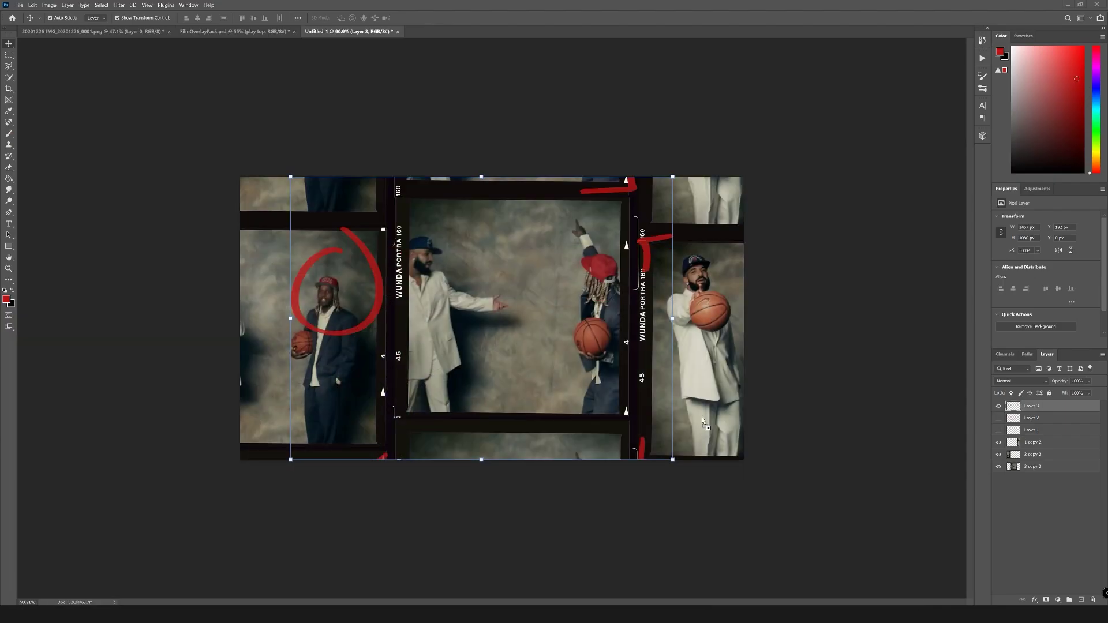
# In Photoshop, place Clear Tape 1 in the Untitled-1 document, shrunk to a small strip over the centre frame's lower-right corner.
pyautogui.scroll(5, 684, 425)
pyautogui.press('Return')
pyautogui.hotkey('ctrl', 't')
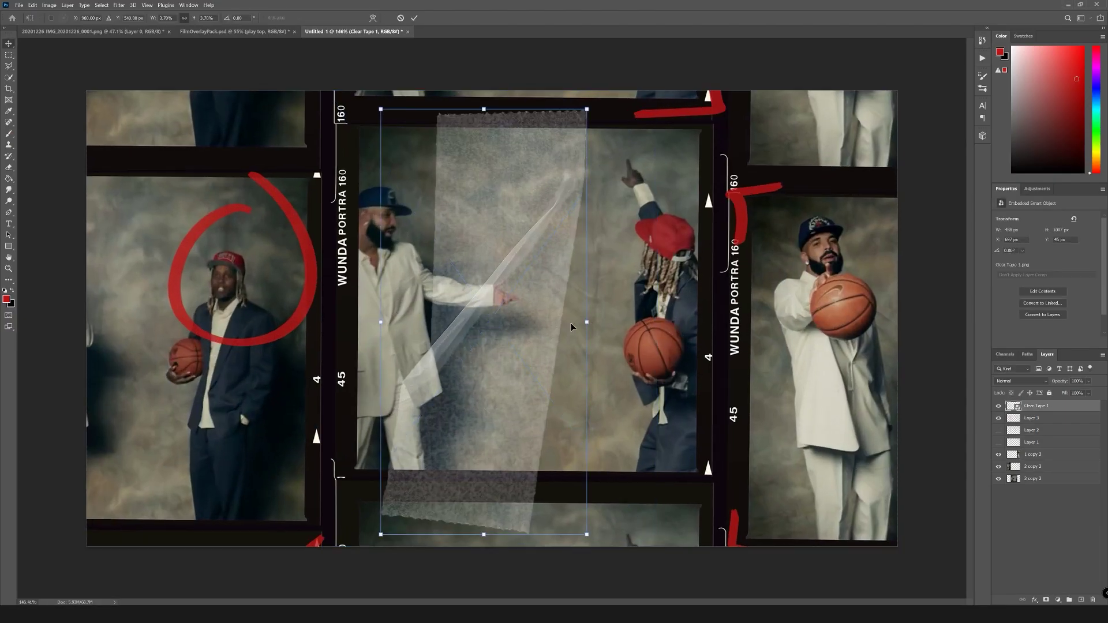
pyautogui.moveTo(579, 324); pyautogui.dragTo(423, 331)
pyautogui.moveTo(501, 327); pyautogui.dragTo(238, 326)
pyautogui.moveTo(208, 338); pyautogui.dragTo(733, 491)
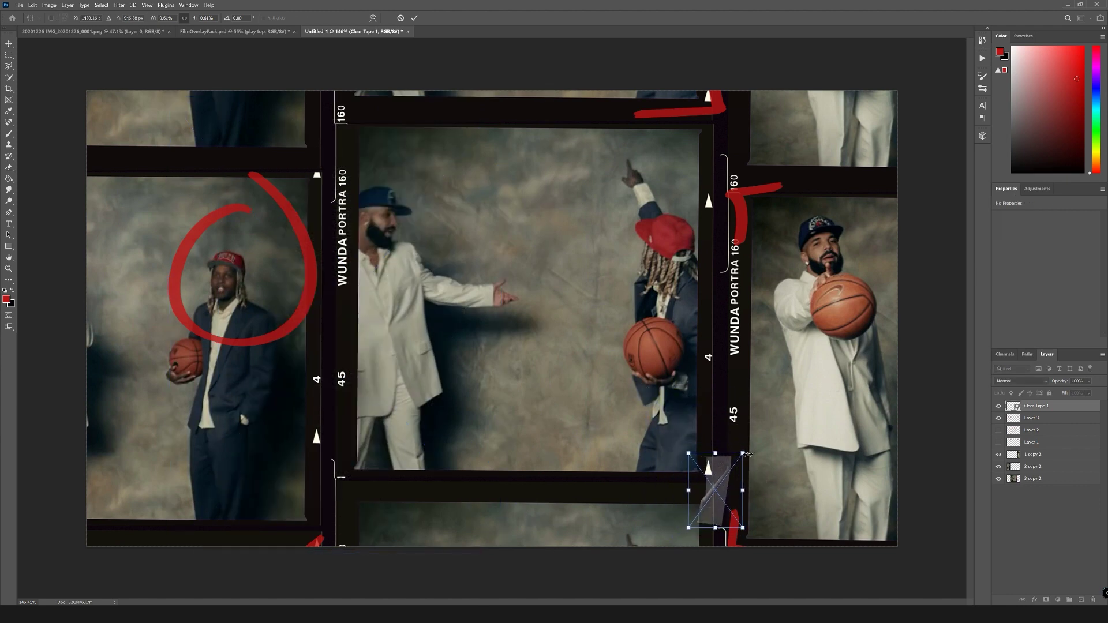
pyautogui.press('Return')
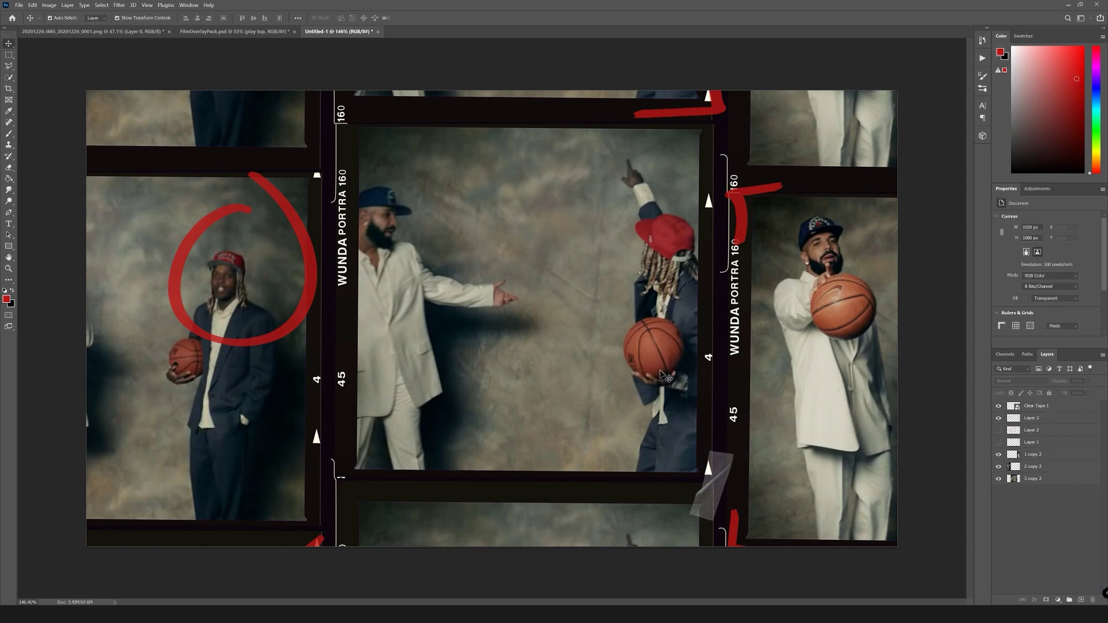
pyautogui.scroll(-1, 660, 375)
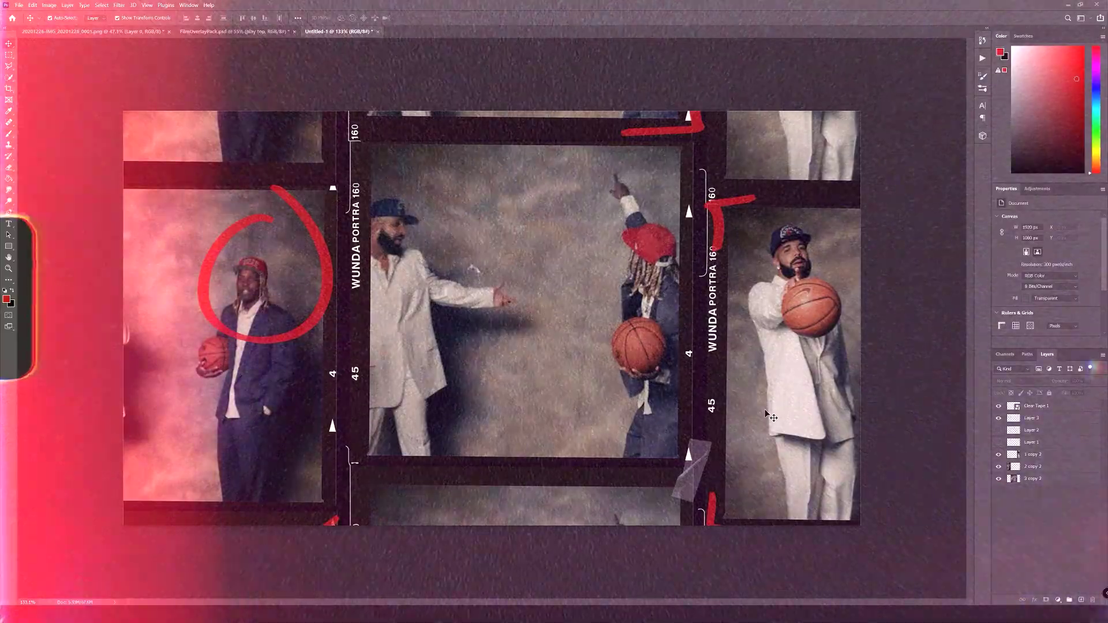